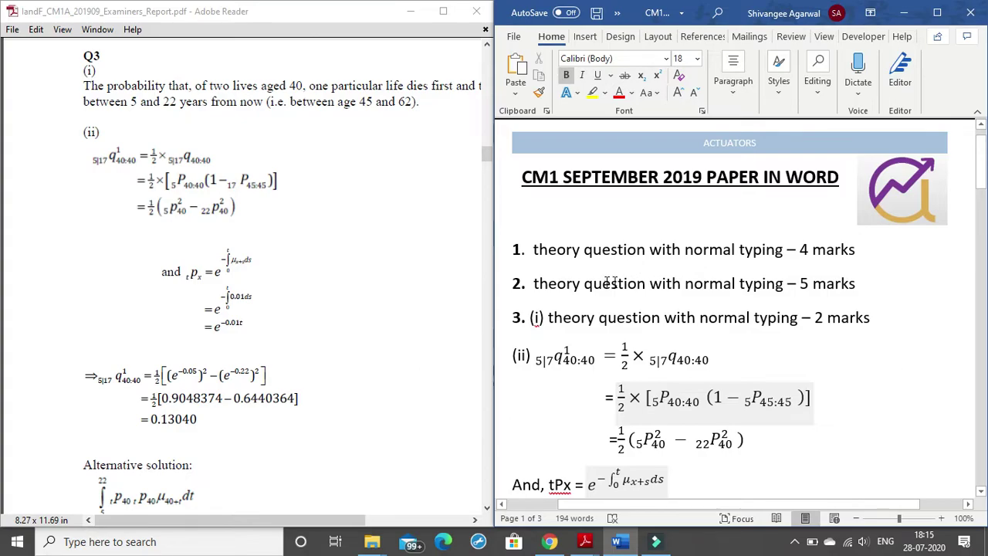
Review the Question 3 solution in the Word document and the Question 3 and 4 answers in the examiners' report.
scroll(698, 266, down, 5)
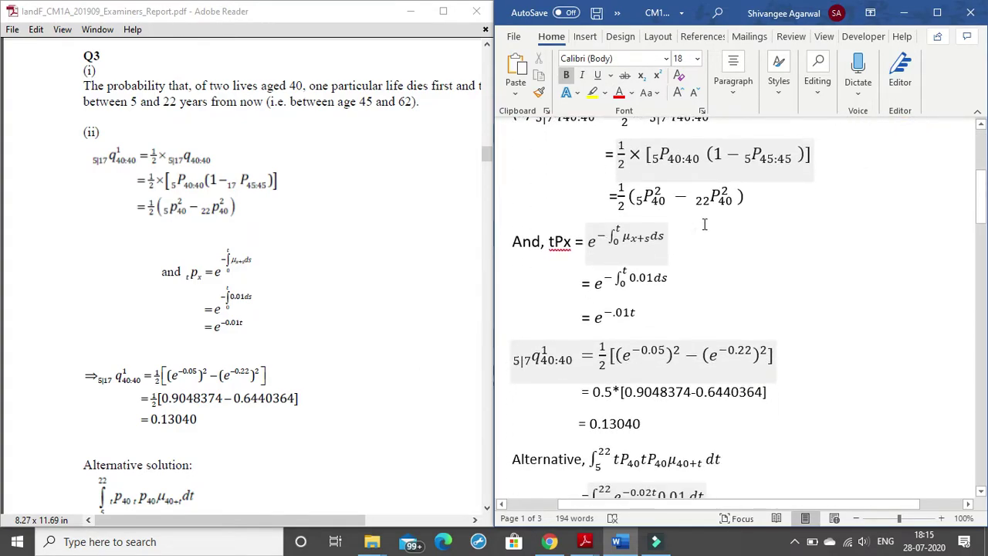
scroll(686, 247, down, 2)
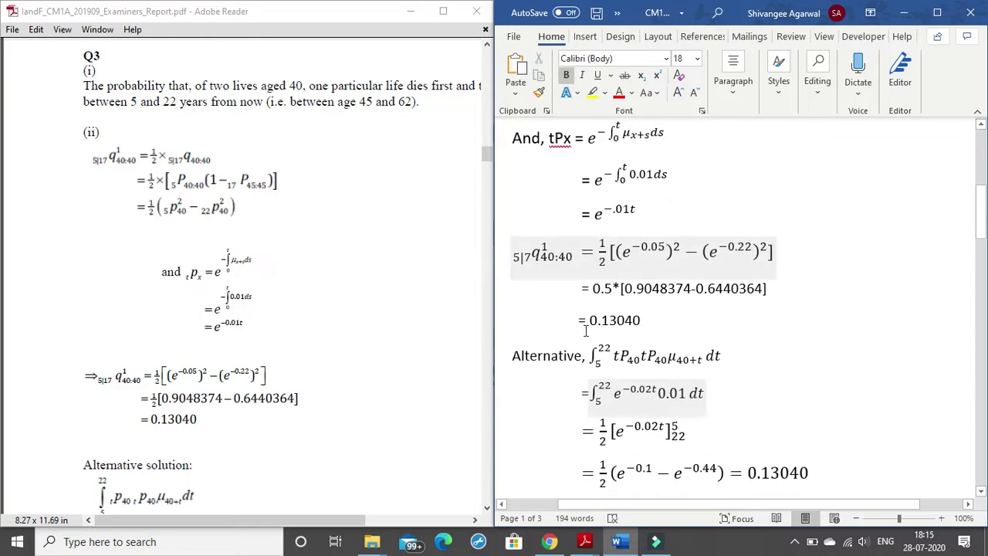
scroll(641, 409, down, 2)
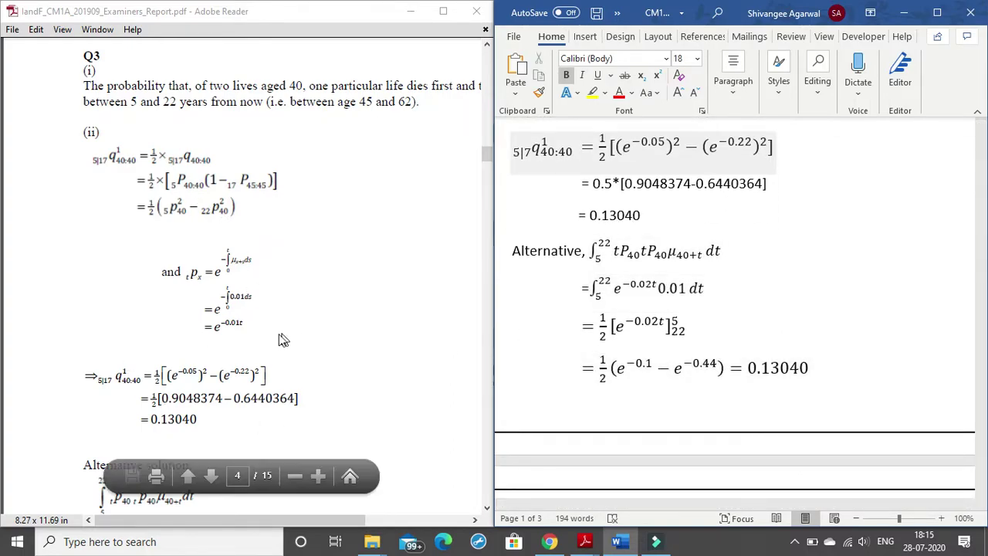
click(263, 236)
scroll(262, 235, down, 2)
scroll(255, 247, down, 15)
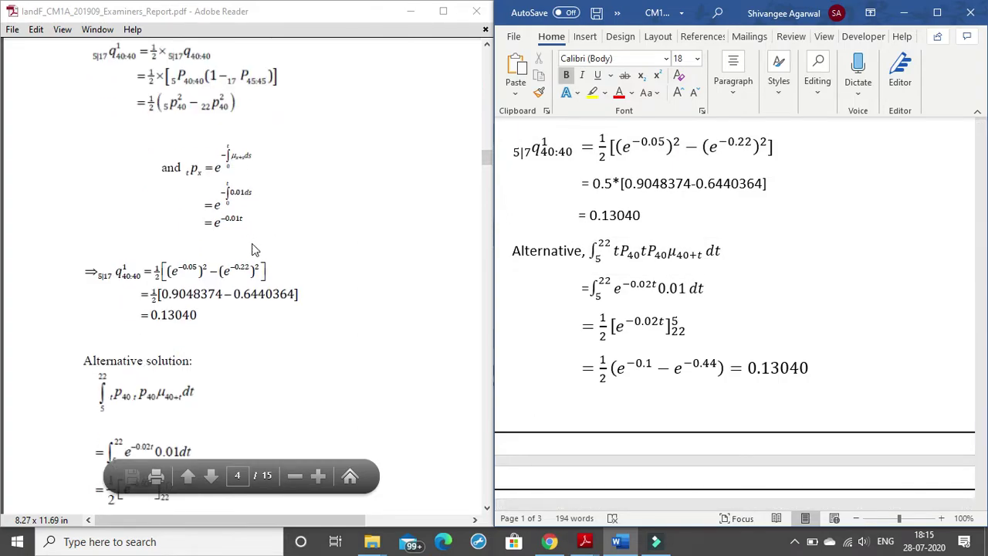
scroll(234, 272, down, 12)
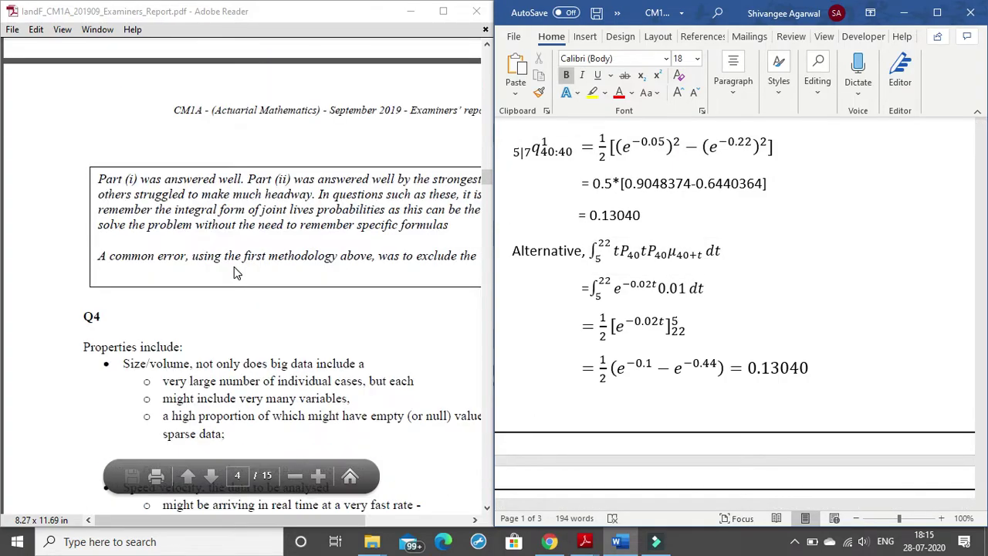
scroll(224, 269, down, 2)
scroll(222, 260, up, 2)
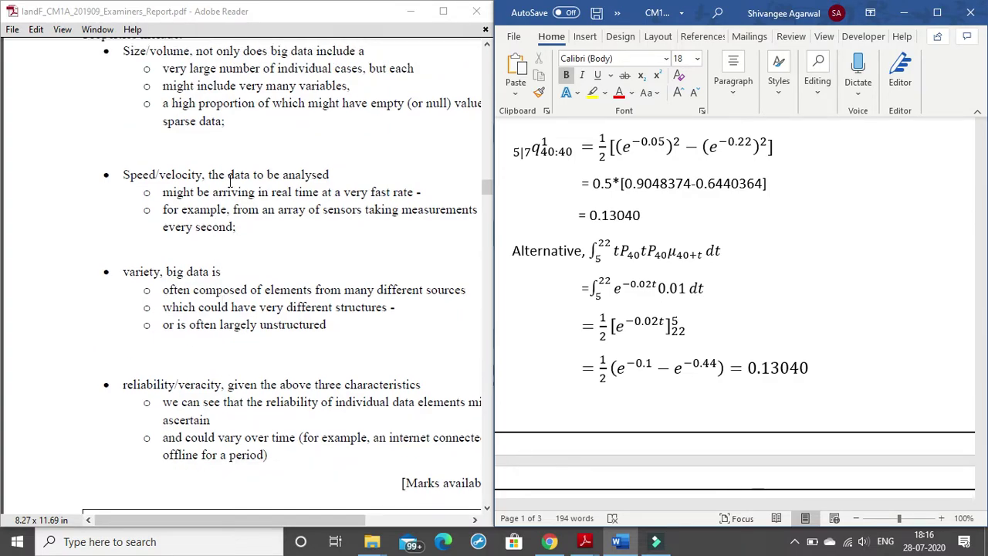
scroll(229, 182, up, 1)
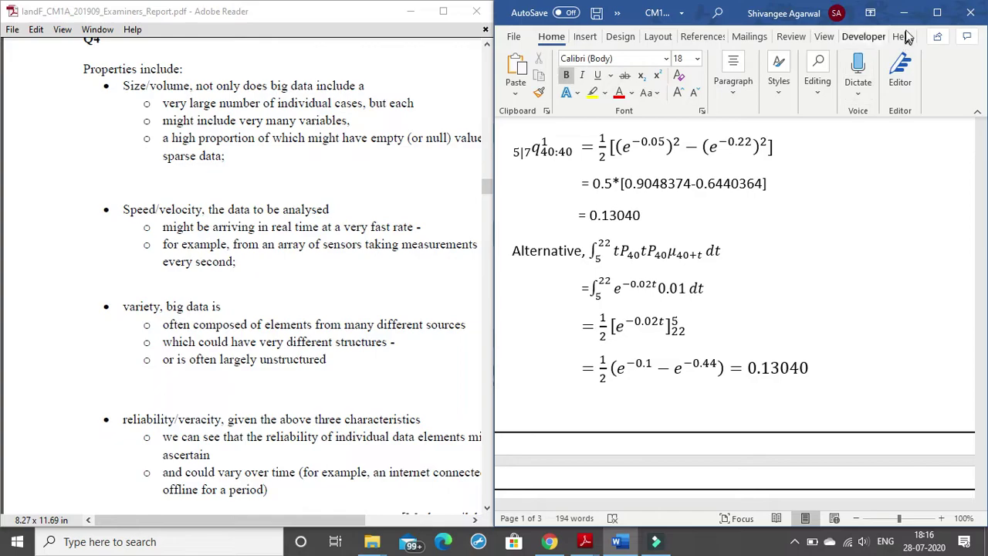
Examine the bullet styles available for theory answers in the enlarged Word document, then restore the side-by-side view.
click(938, 13)
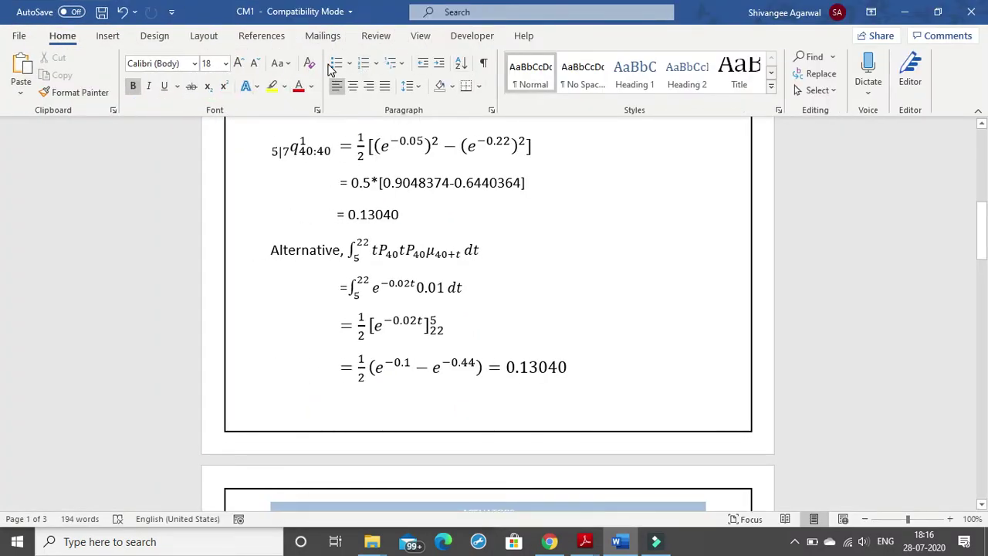
click(338, 67)
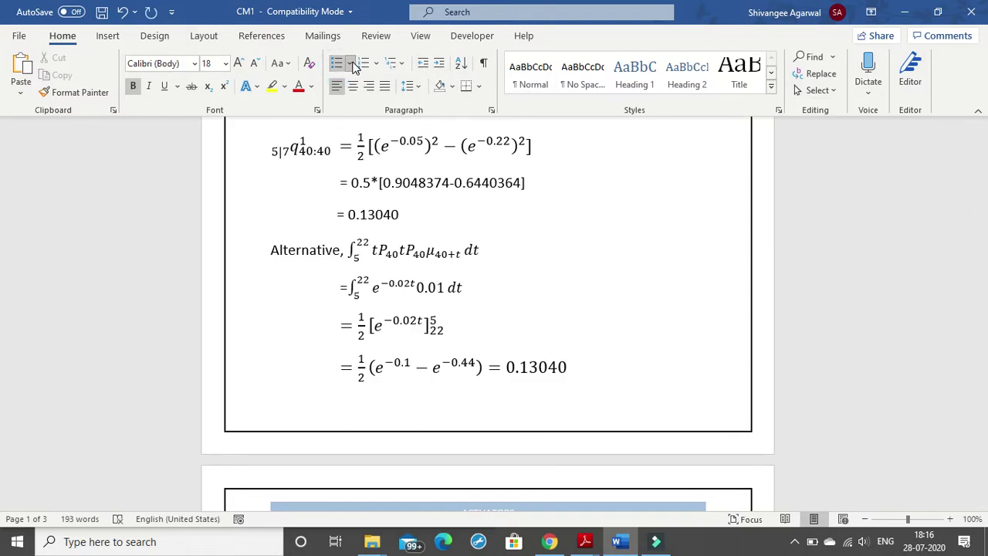
click(349, 63)
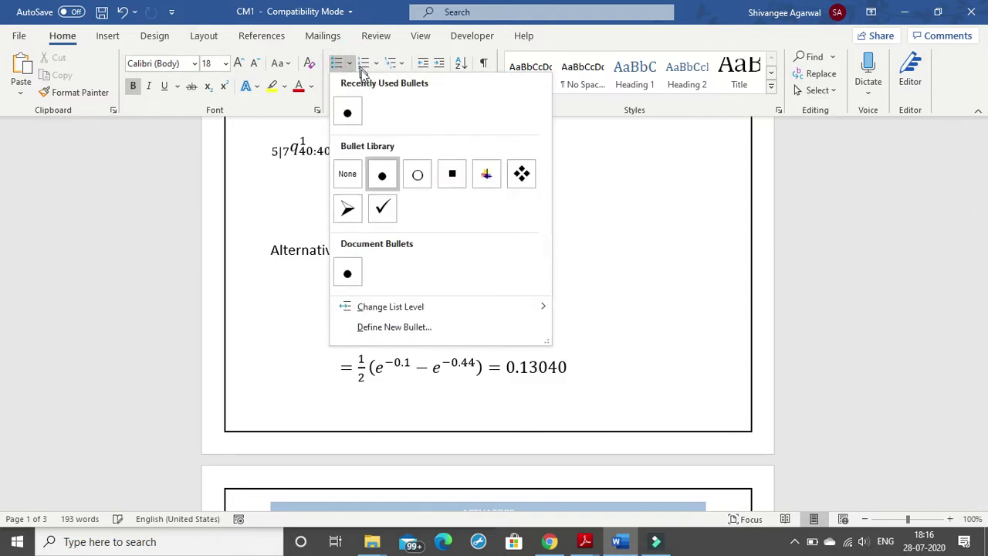
click(265, 158)
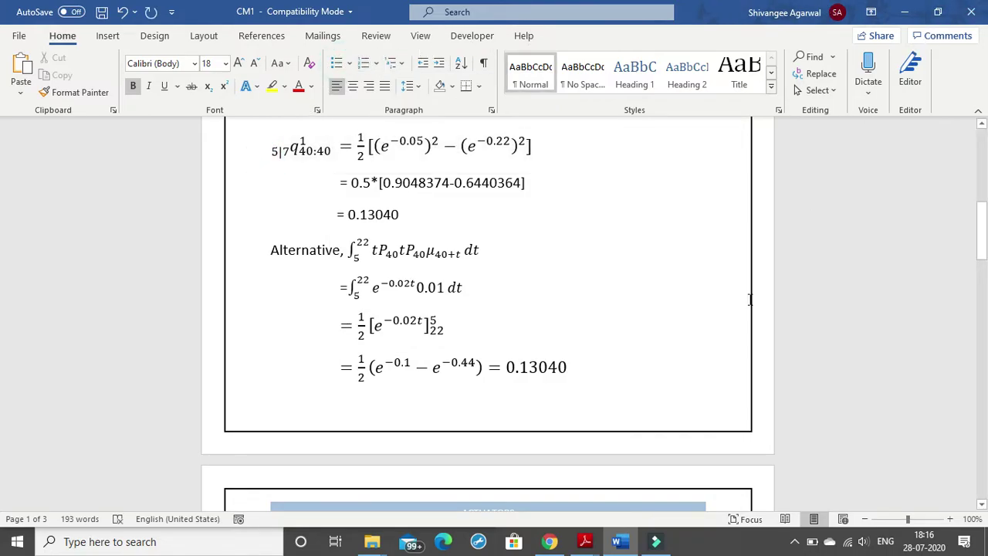
key(super+Right)
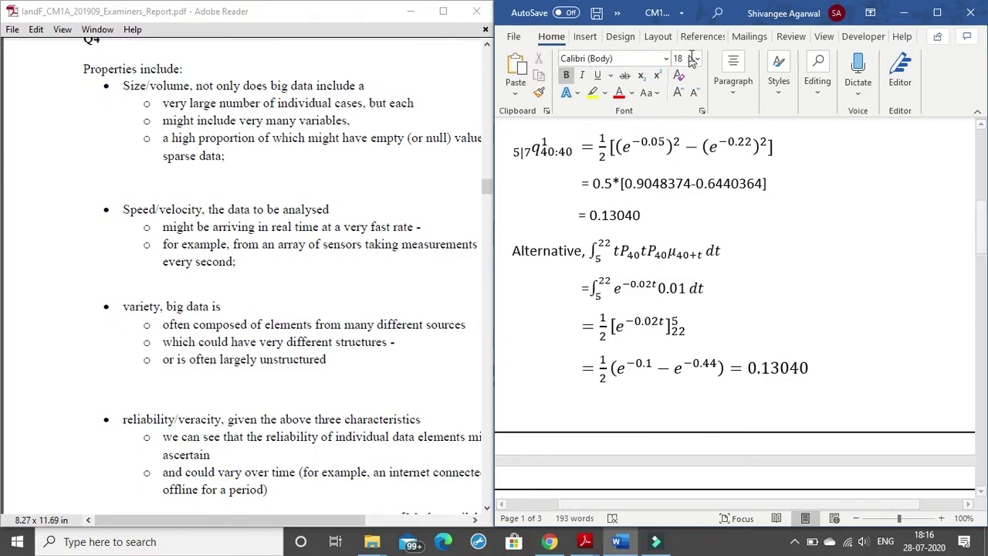
Compare the Question 5 formulas in the examiners' report with their plain-text versions in the Word document, especially the equation of value at time 0.
scroll(147, 305, down, 3)
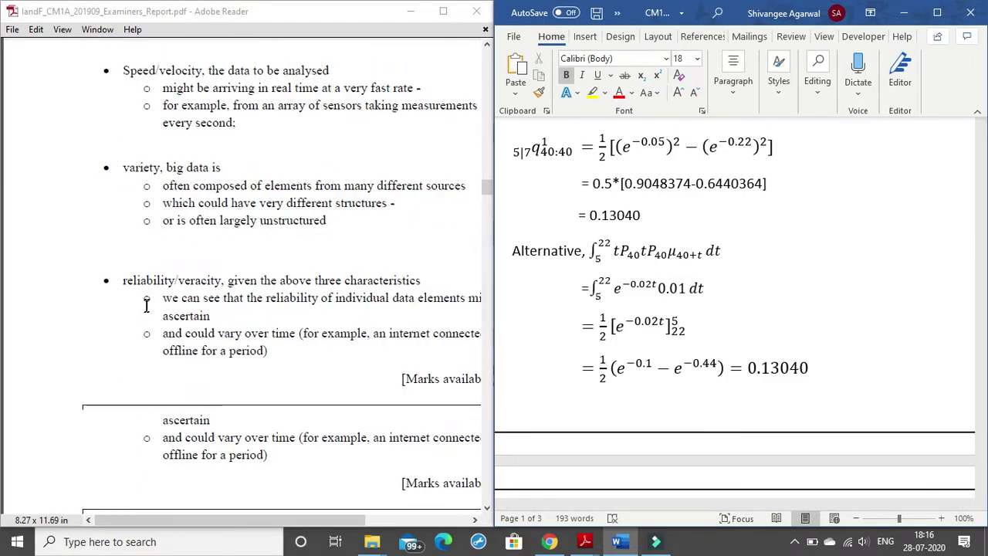
scroll(147, 304, down, 8)
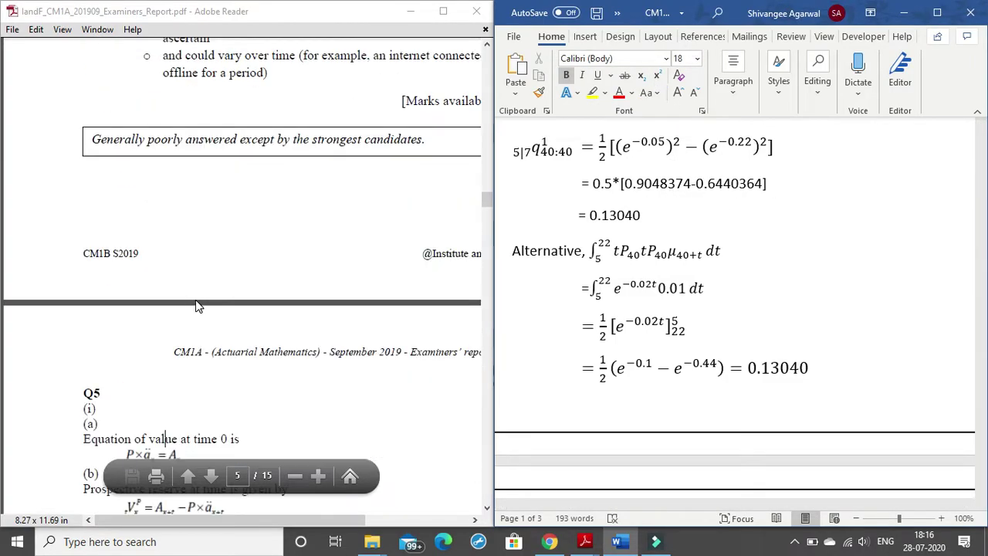
scroll(197, 303, down, 5)
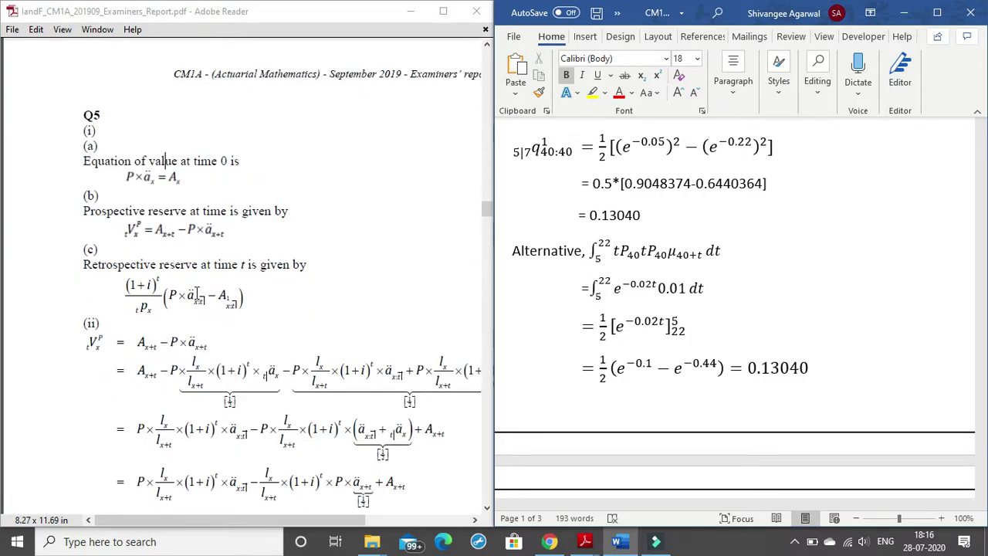
scroll(692, 235, down, 8)
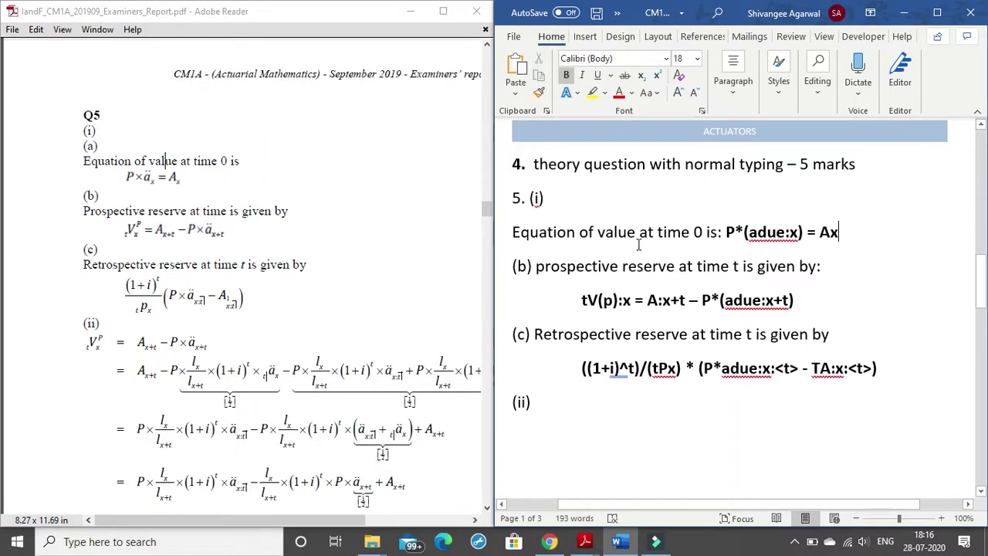
scroll(327, 216, down, 2)
scroll(232, 208, up, 1)
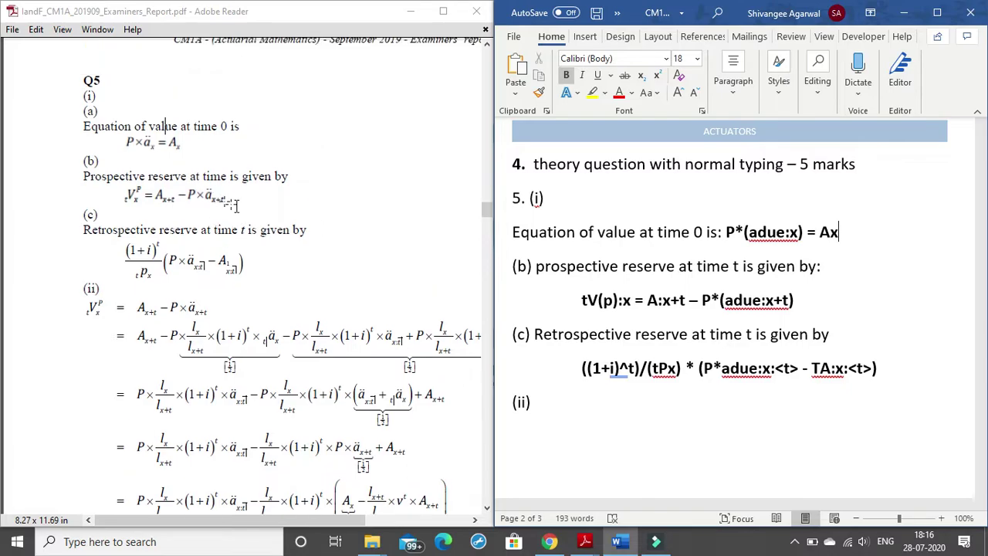
click(139, 142)
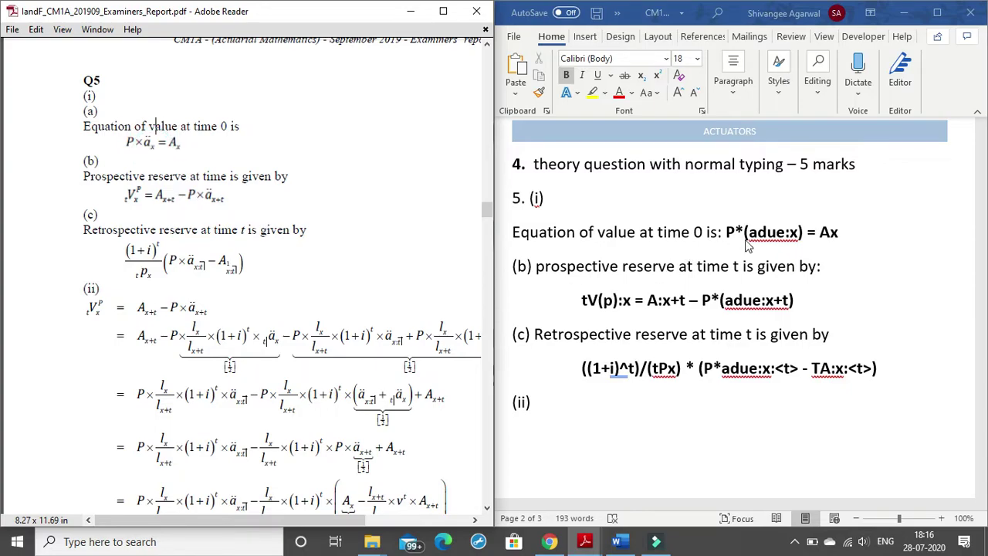
click(722, 231)
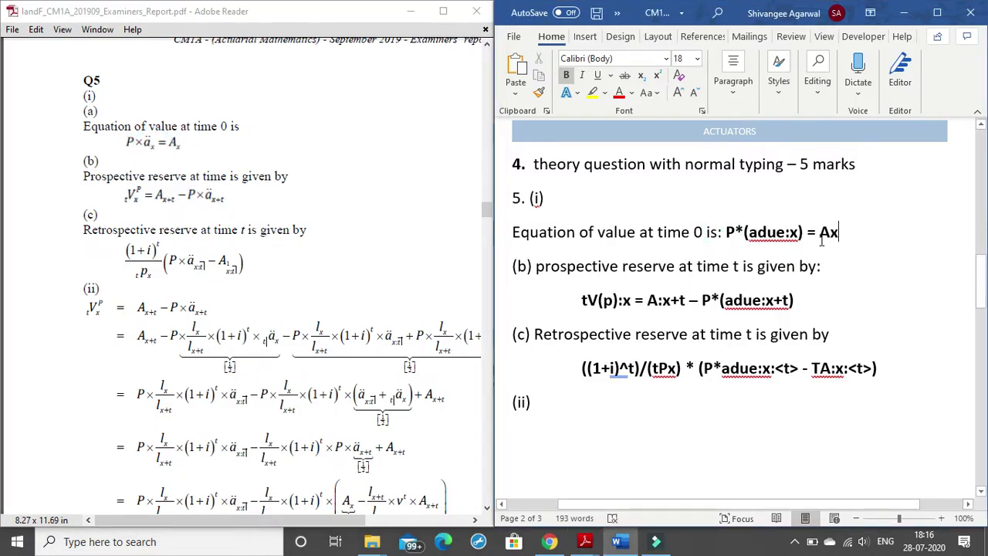
double_click(734, 230)
click(753, 231)
click(153, 146)
click(152, 146)
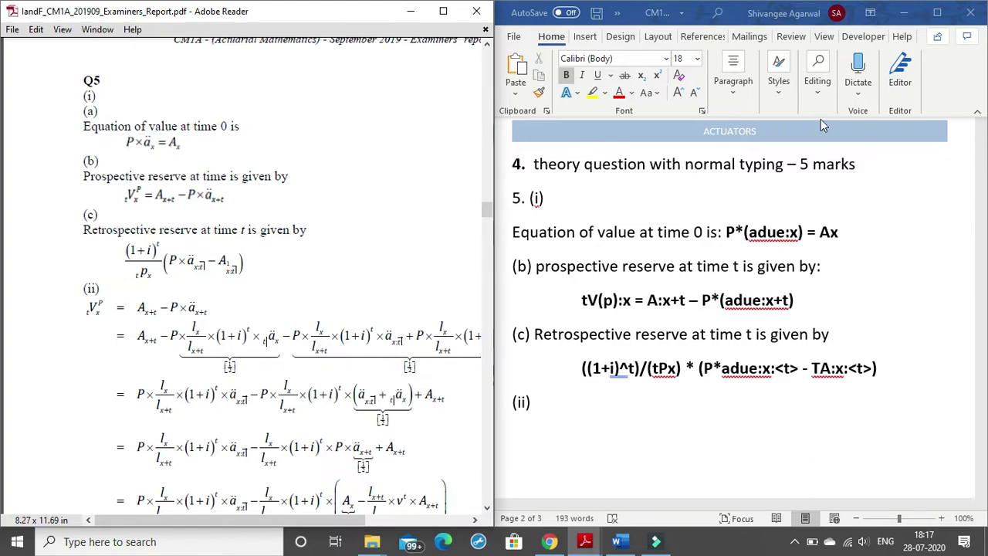
Insert a new equation on its own line below the plain-text equation of value at time 0 and begin it with P ×.
click(842, 233)
click(842, 233)
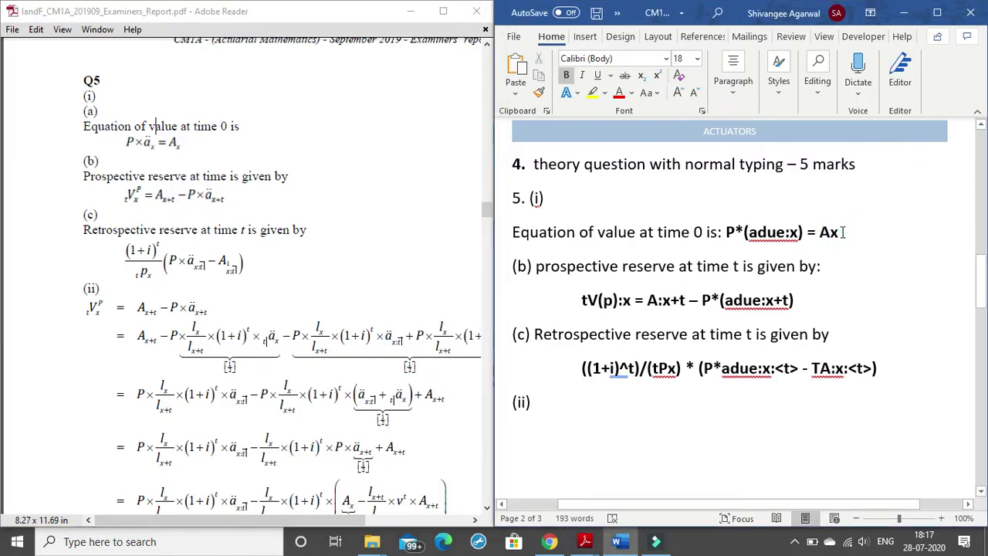
key(Return)
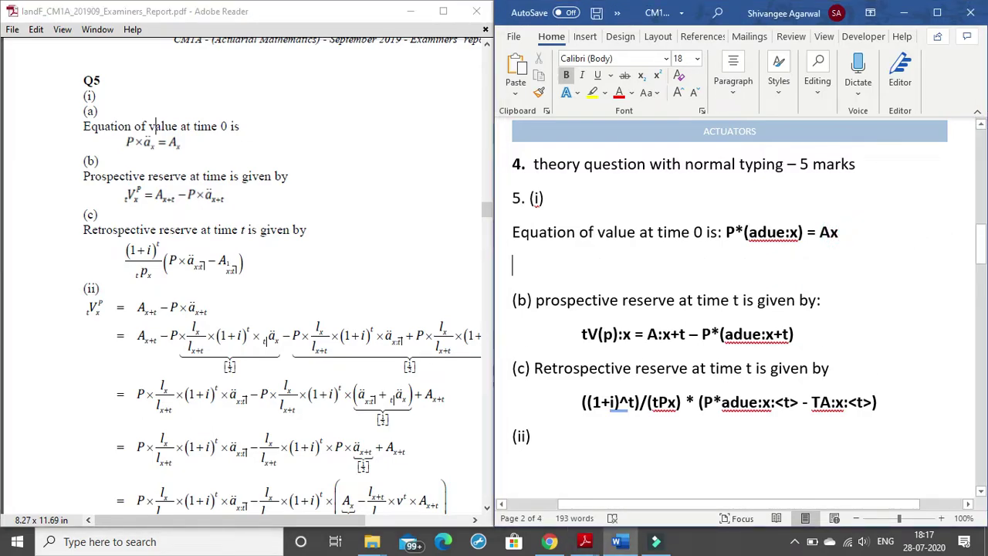
key(alt+equal)
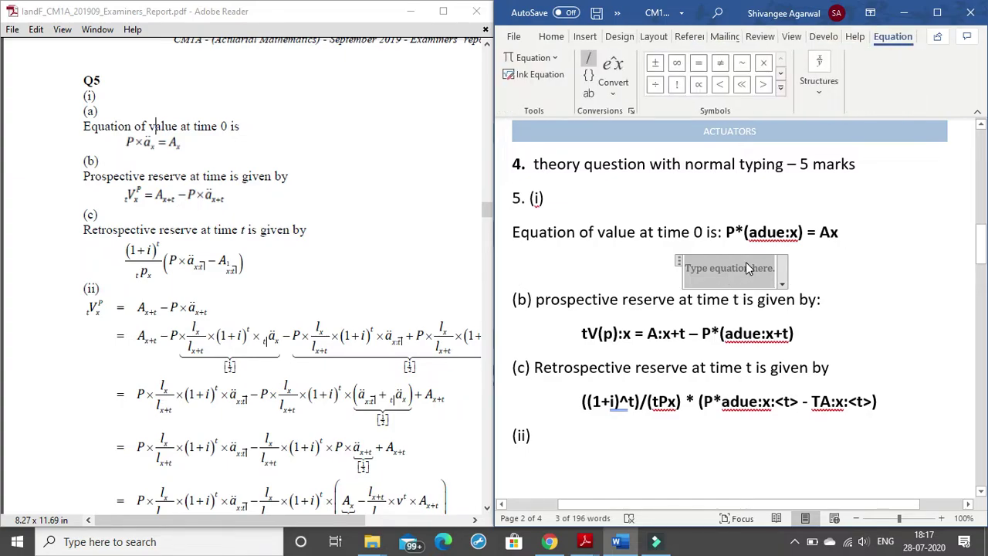
text(P)
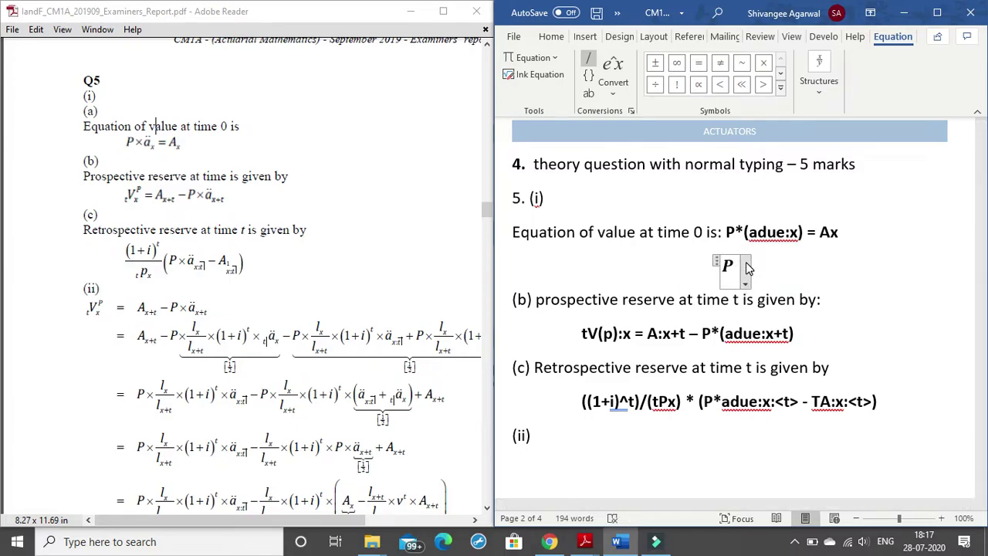
text( \times)
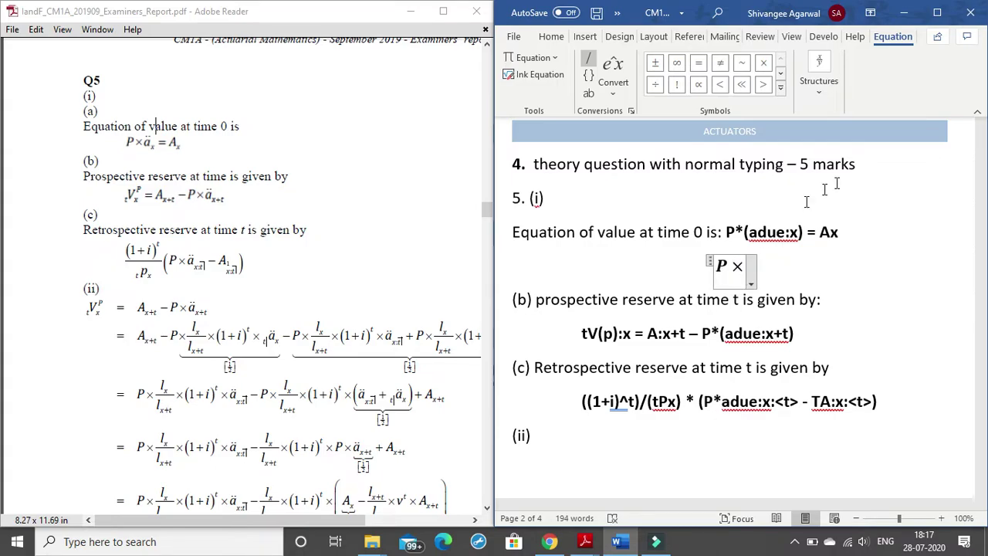
Add the letter a with a double-dot accent and subscript x after the multiplication sign in the equation.
click(819, 77)
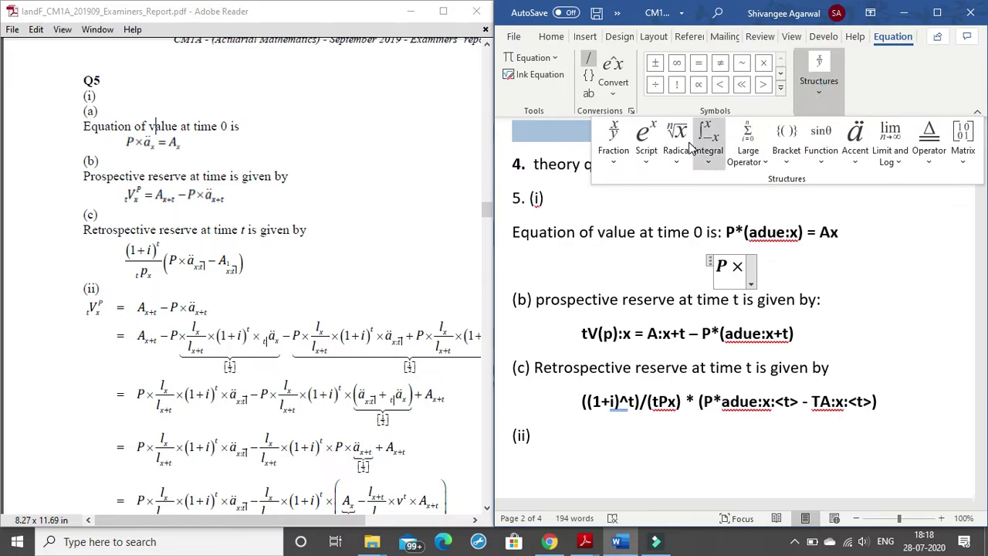
click(853, 159)
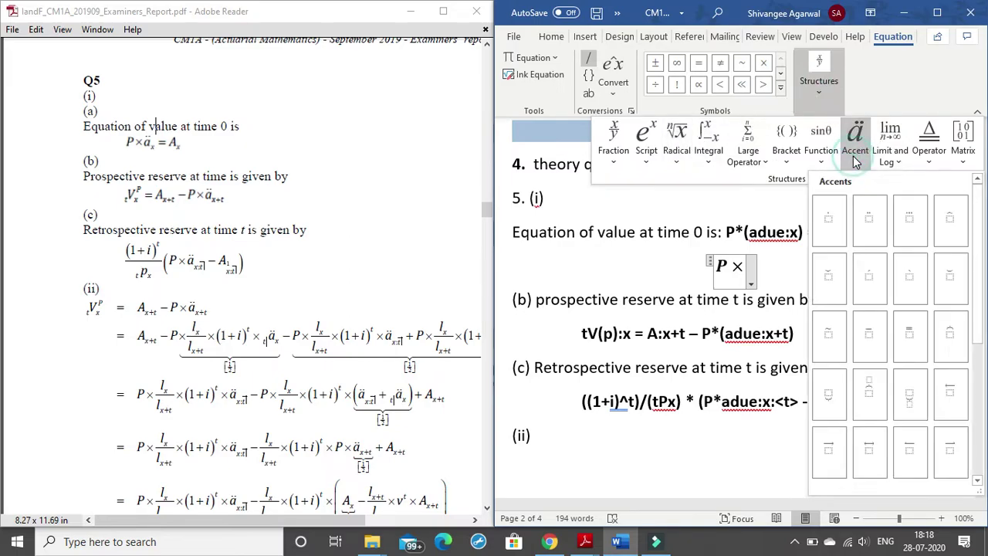
click(867, 221)
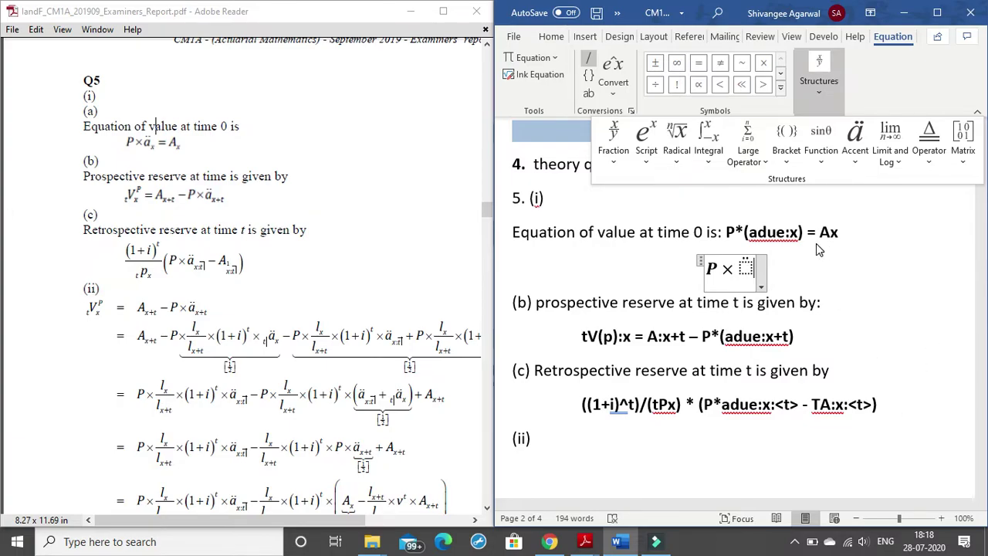
click(753, 267)
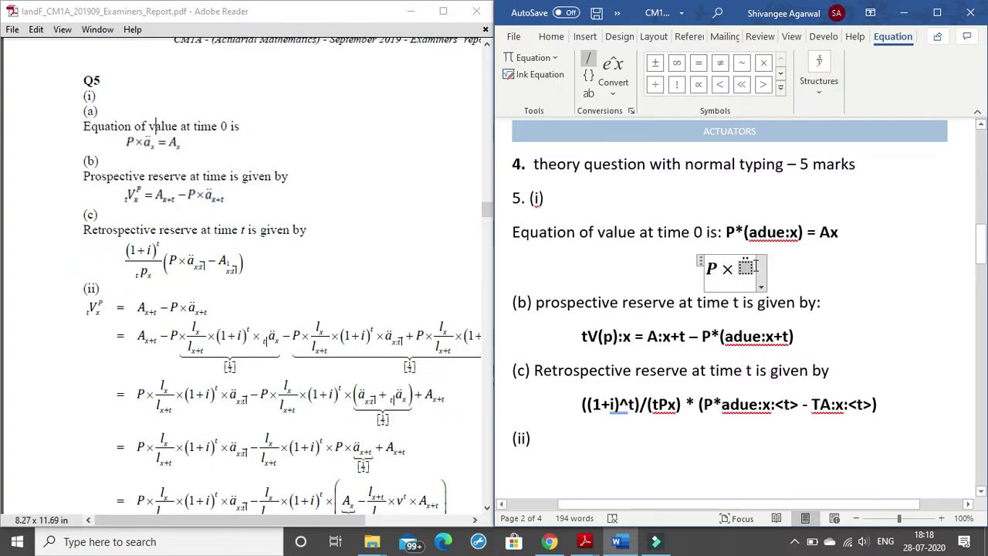
text(a)
text(_)
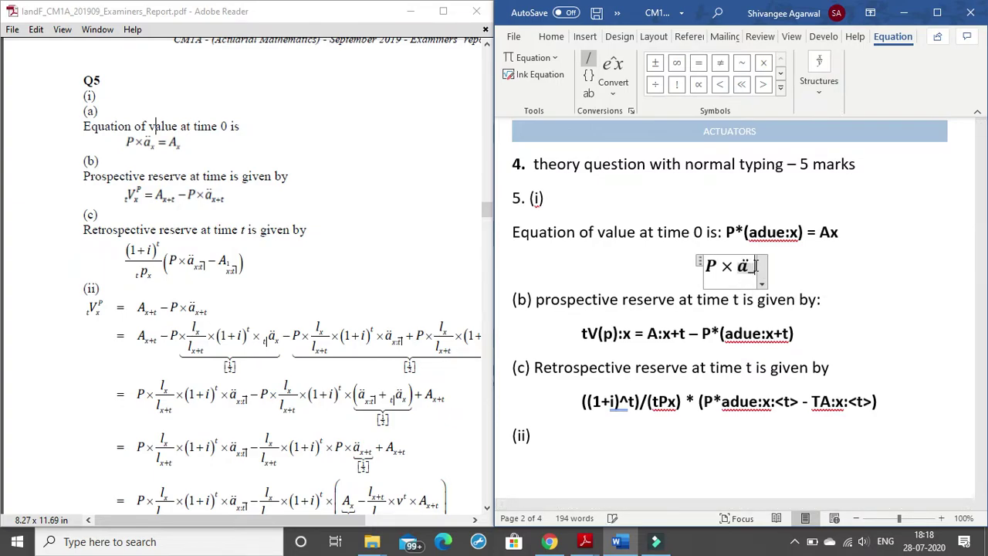
text(x)
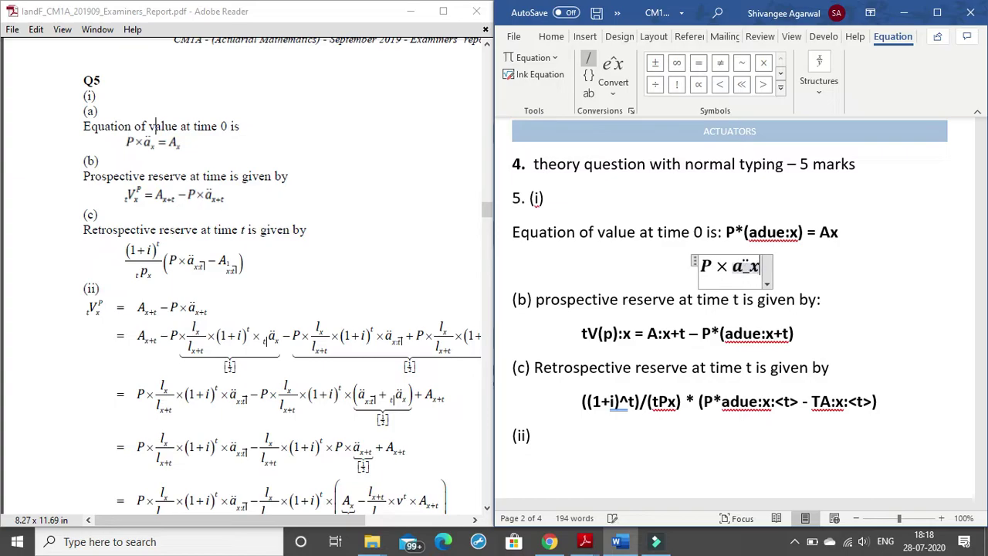
key(space)
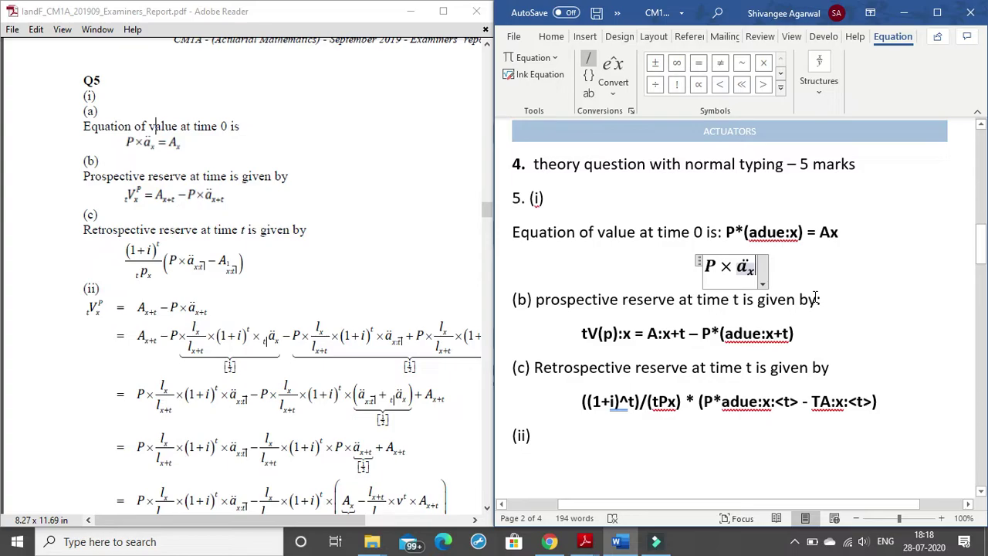
key(Right)
Complete the equation of value with an equals sign followed by A with subscript x.
text(= )
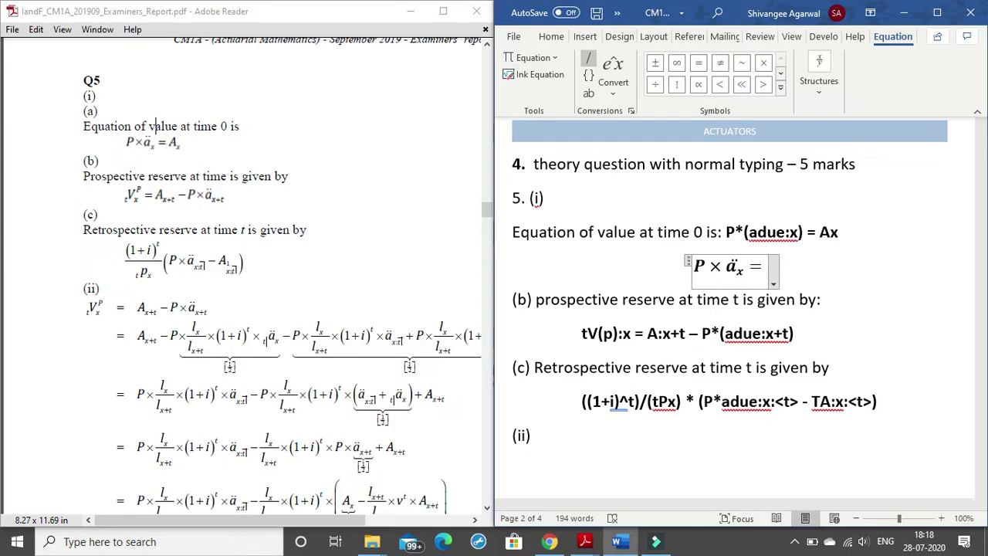
text(A_x)
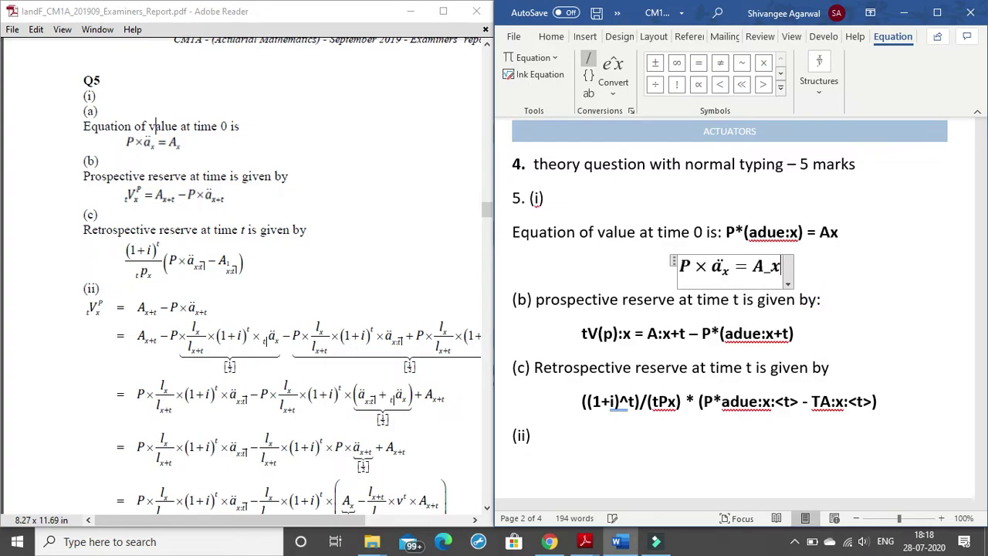
key(space)
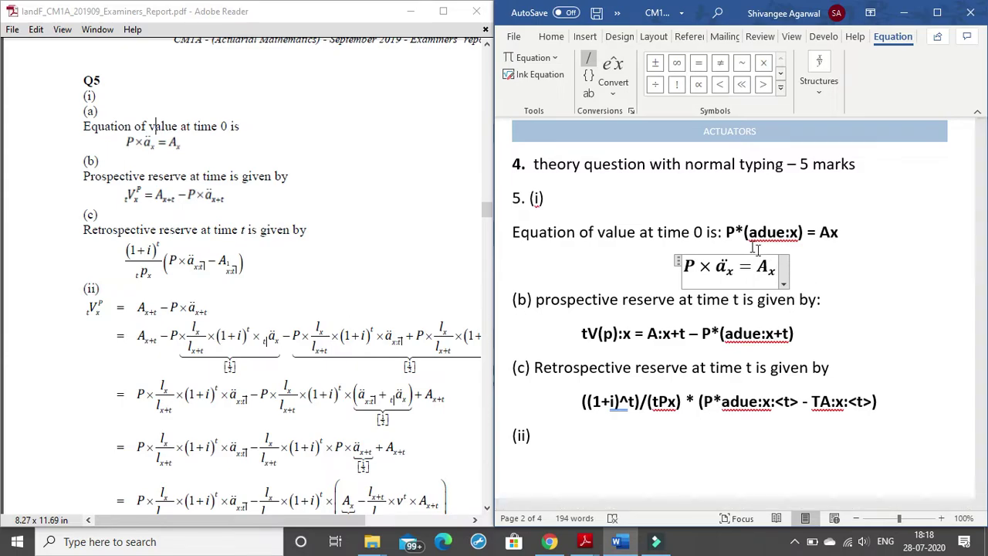
Enclose x+t in parentheses after A: in the plain-text prospective reserve formula so the term reads A:(x+t).
click(847, 252)
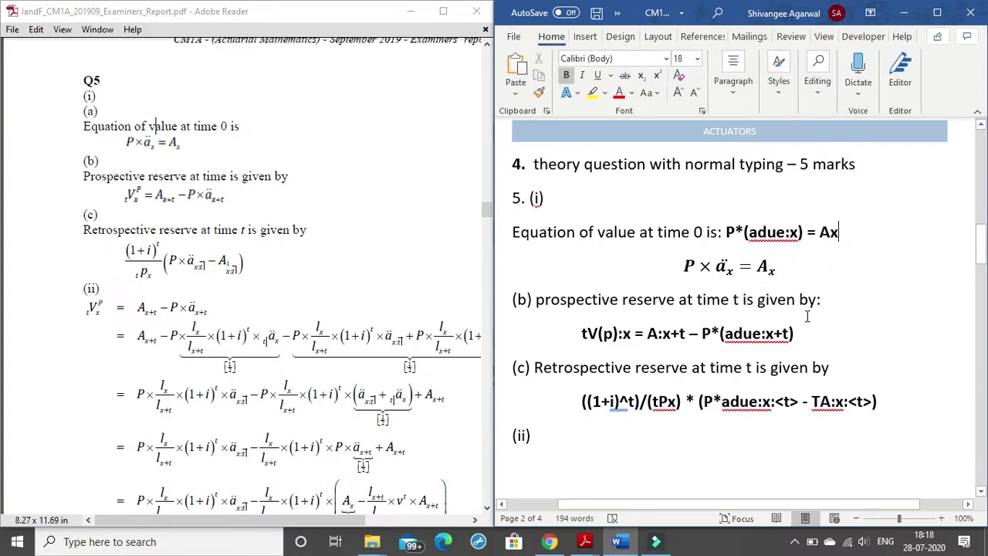
scroll(657, 284, down, 2)
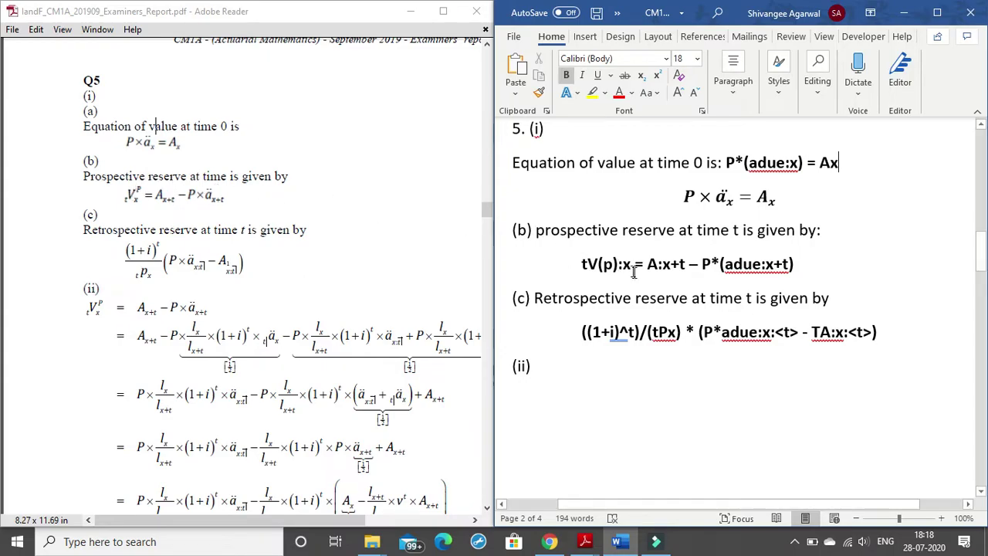
scroll(618, 263, down, 1)
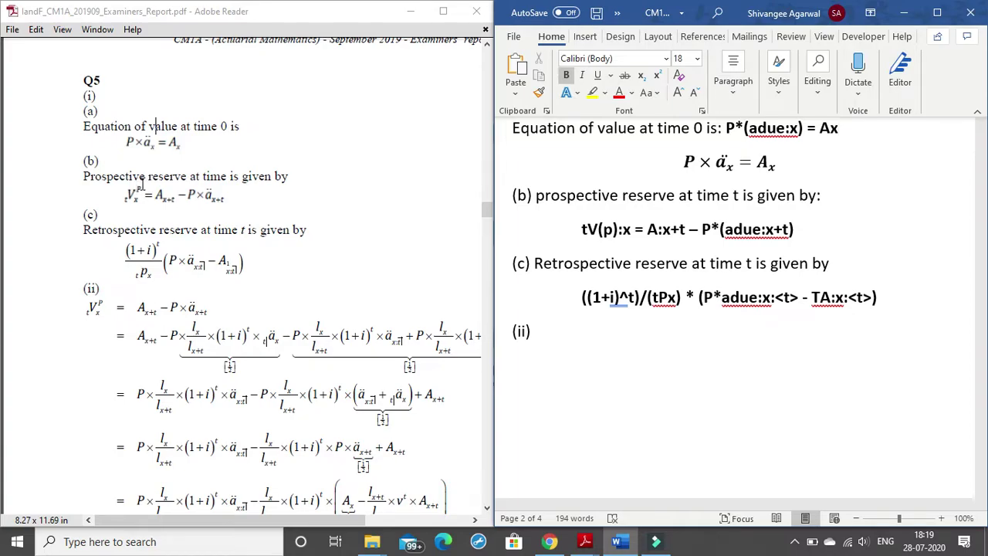
drag(138, 179, 143, 179)
click(132, 195)
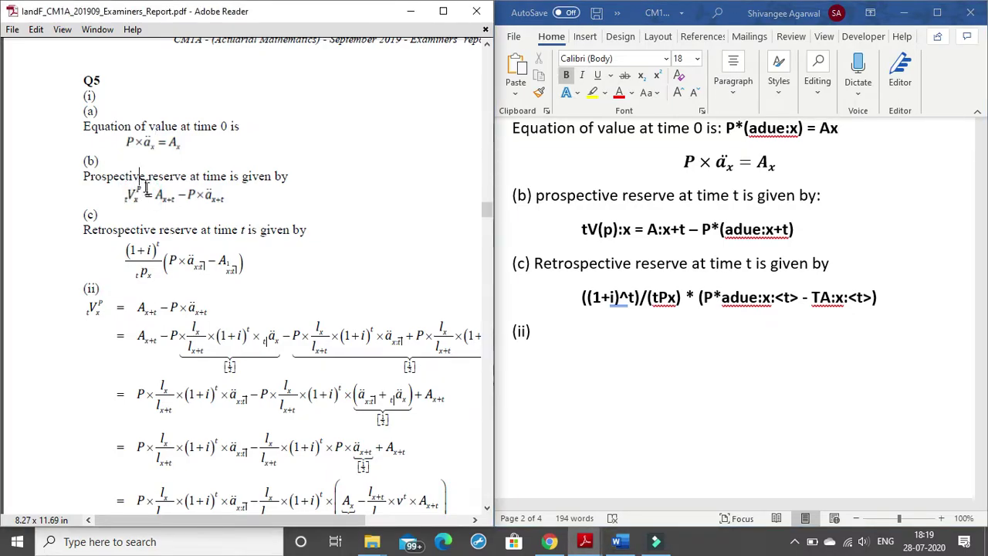
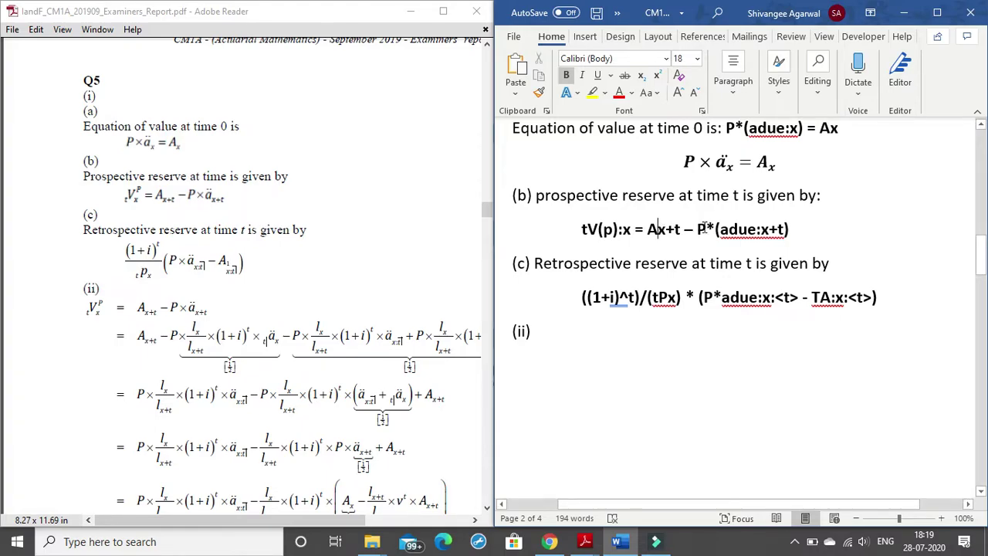
text(:)
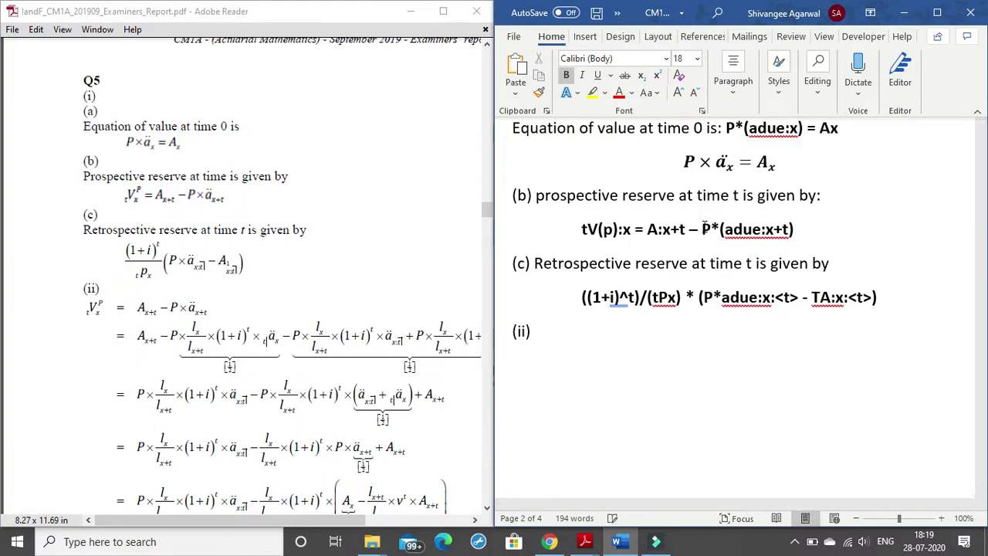
text(()
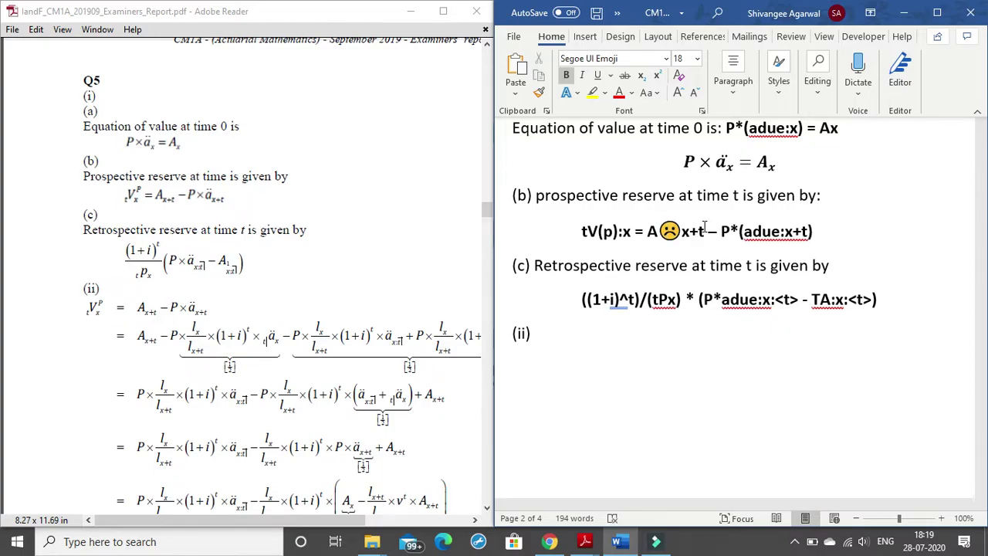
key(ctrl+z)
click(692, 229)
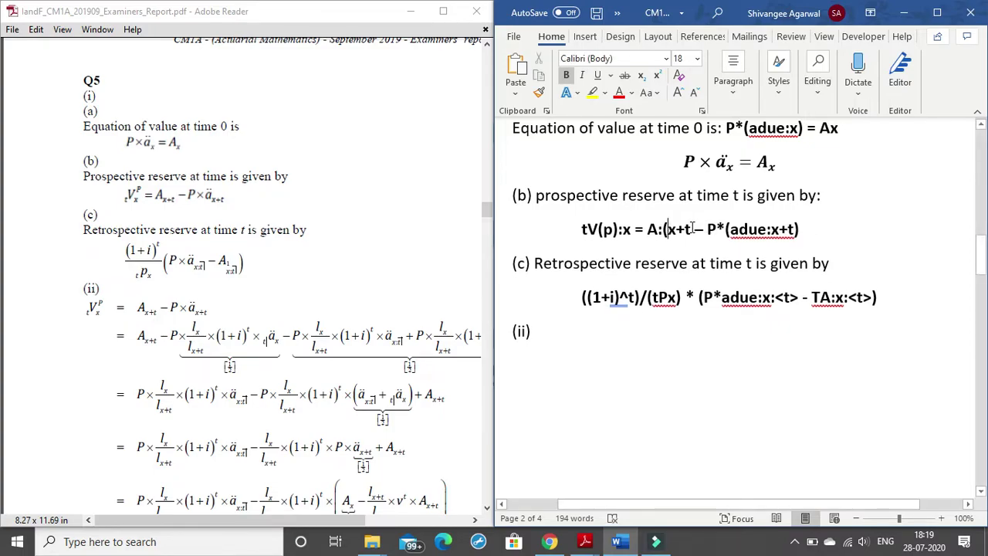
text())
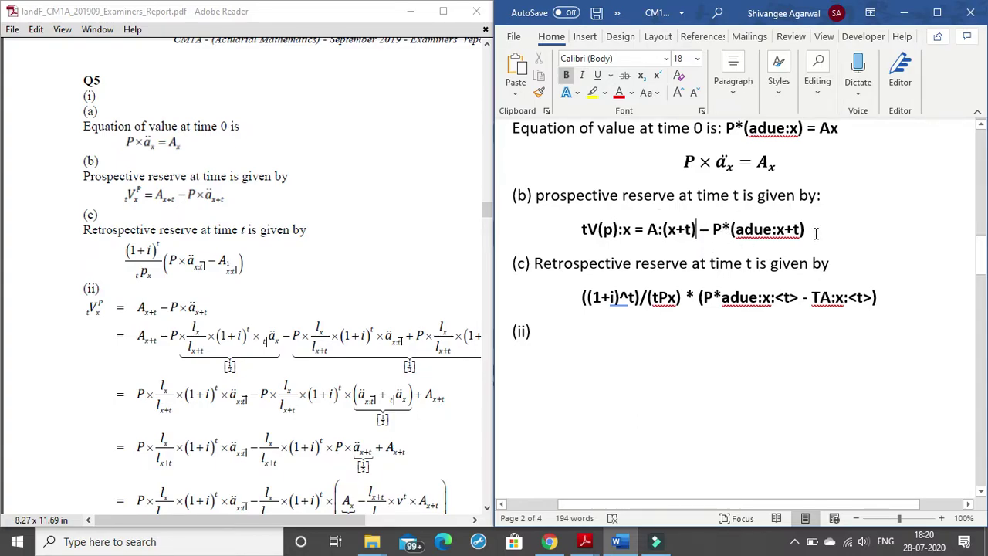
click(727, 228)
double_click(726, 229)
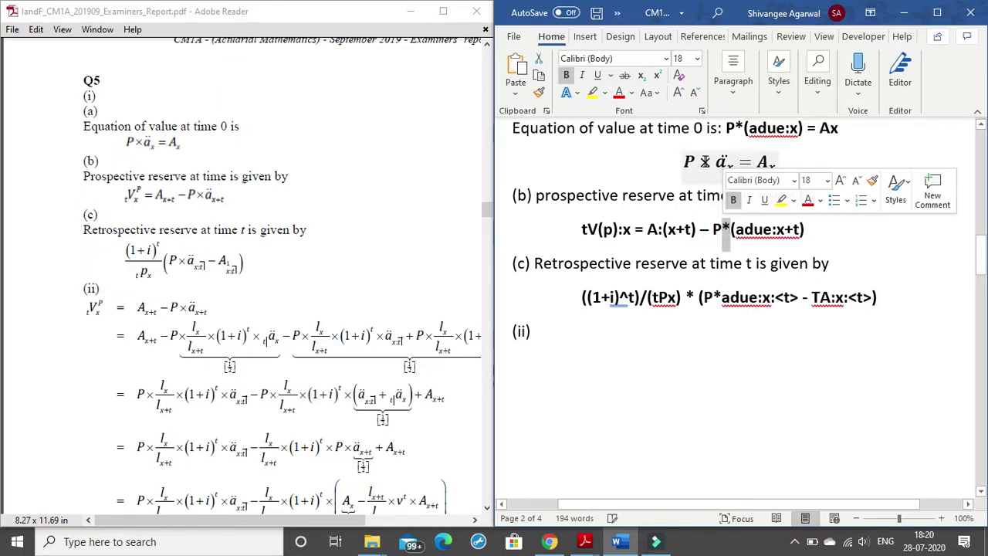
click(726, 231)
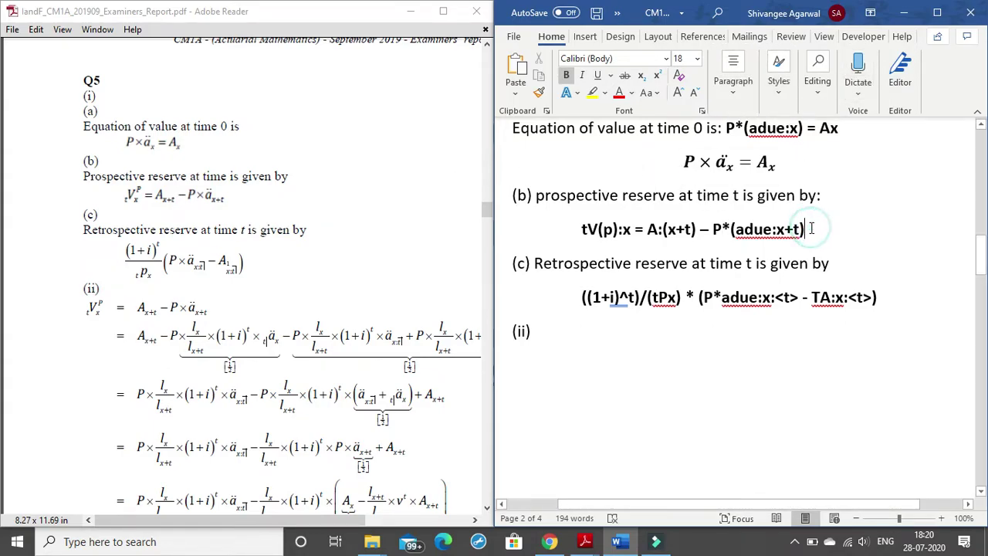
Insert a new equation on its own line below the plain-text prospective reserve formula, starting with an empty left subscript-superscript structure.
key(Return)
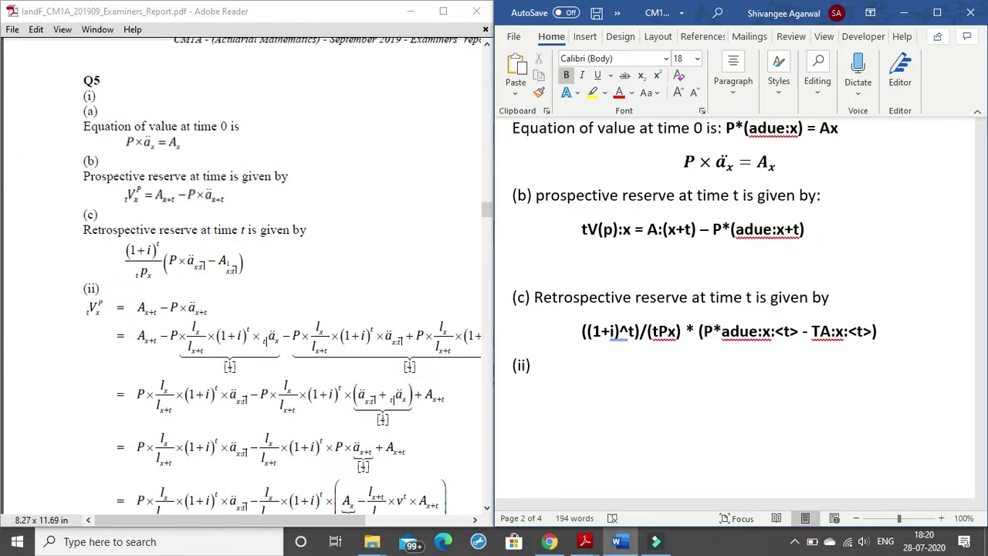
key(alt+equal)
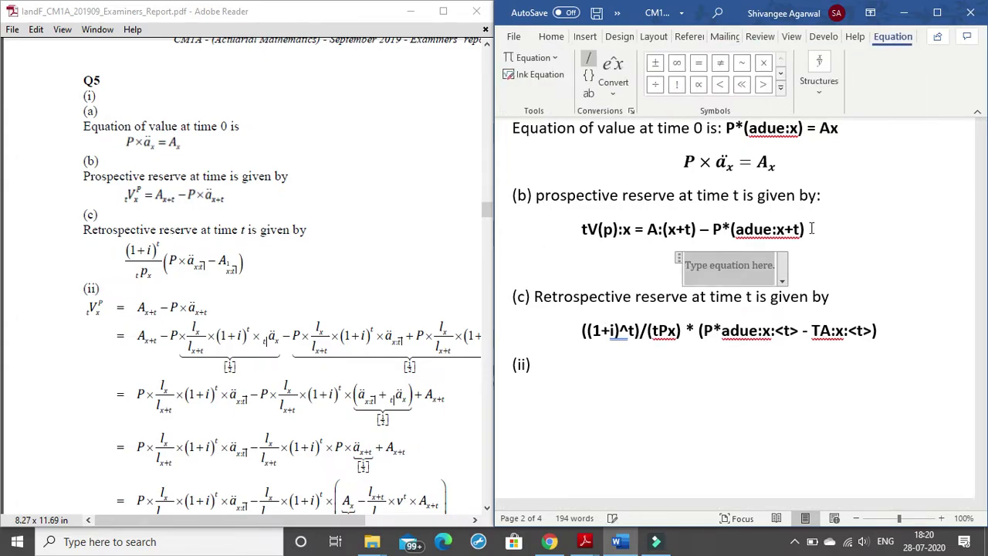
click(823, 88)
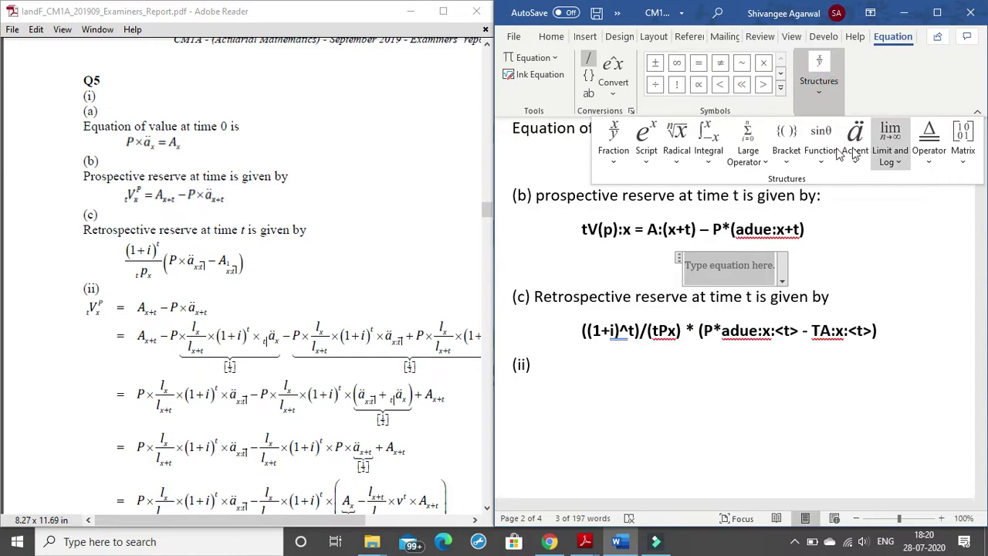
click(649, 148)
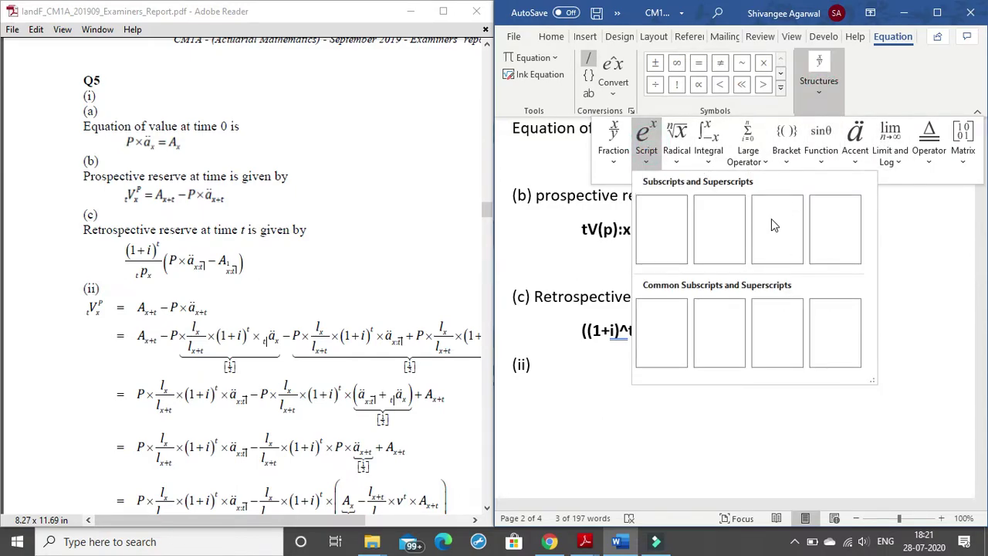
click(841, 228)
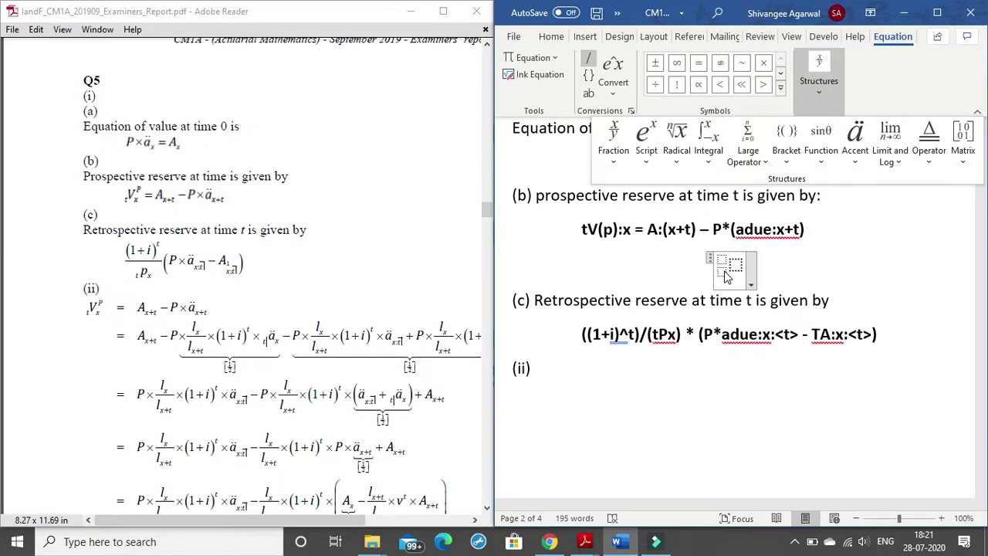
Fill the structure with V as the base and t as the left subscript, and remove the empty left superscript placeholder.
click(726, 274)
click(737, 264)
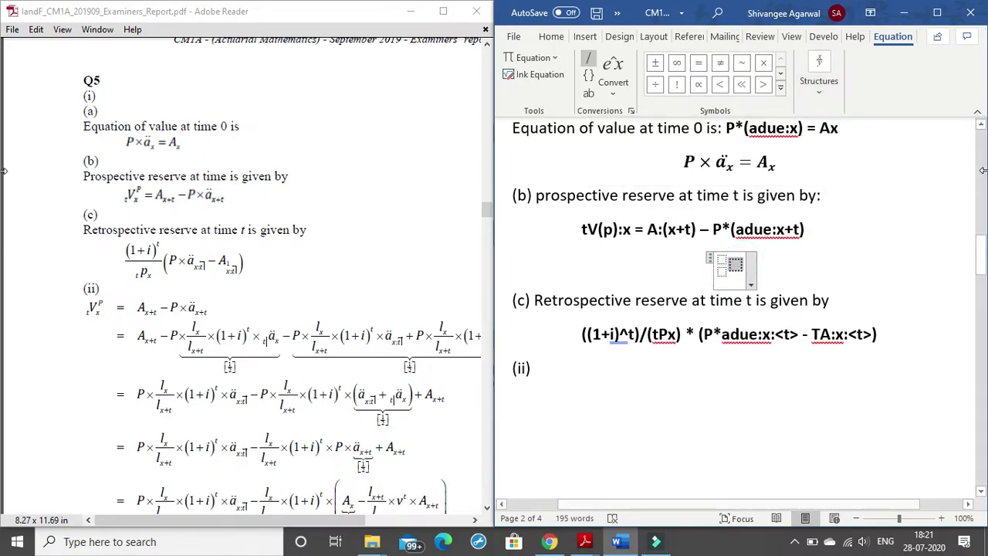
text(V)
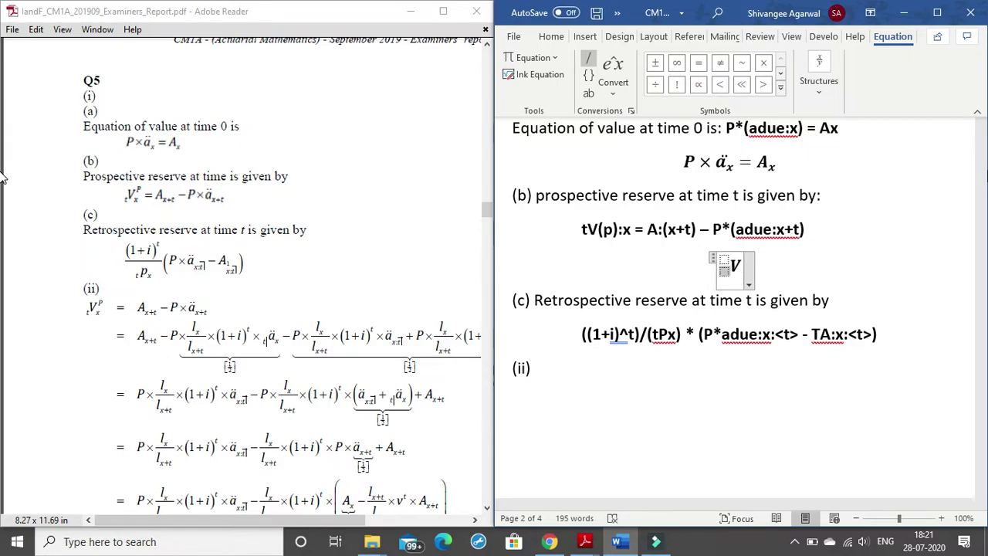
text(t)
key(Right)
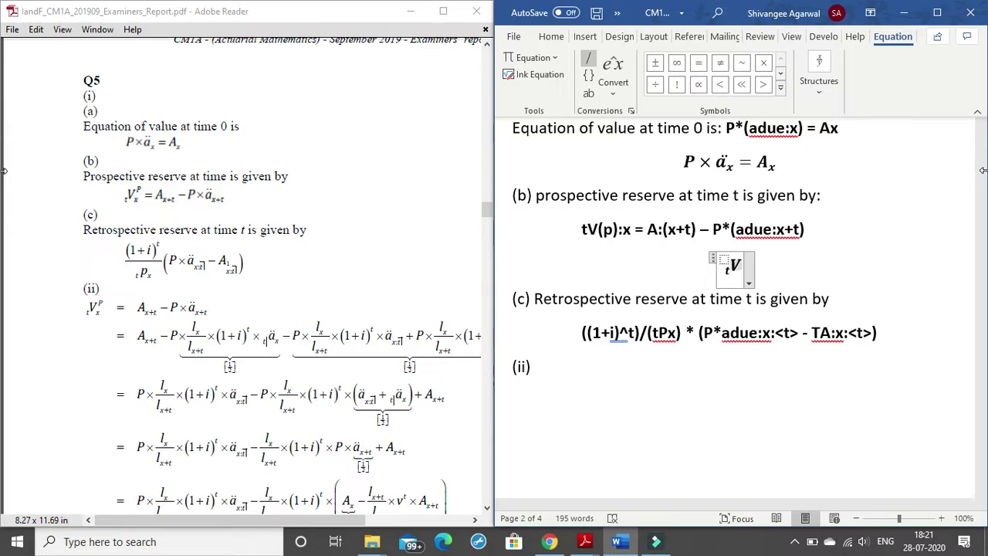
key(BackSpace)
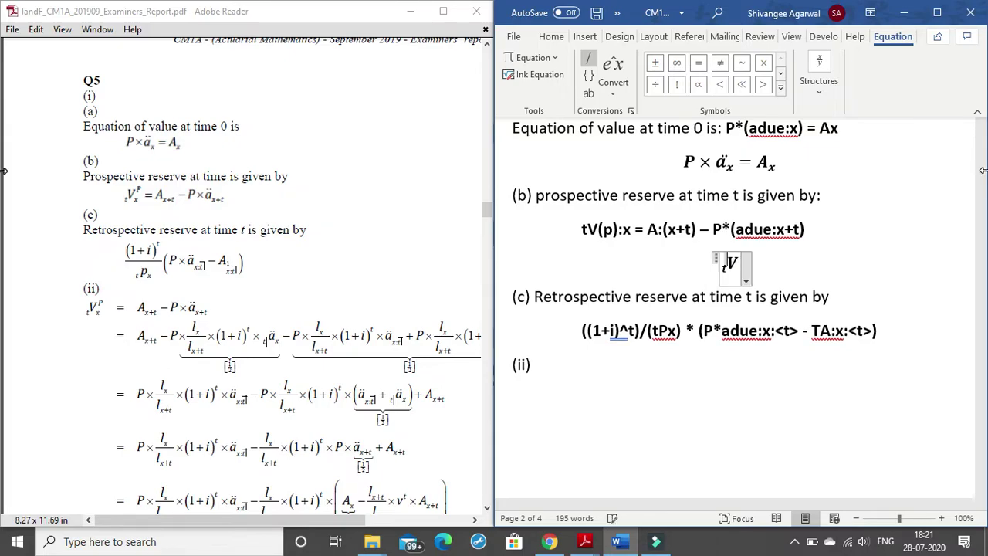
Add superscript p and subscript x to the V with left subscript t, and leave the equation.
key(Right)
text(^)
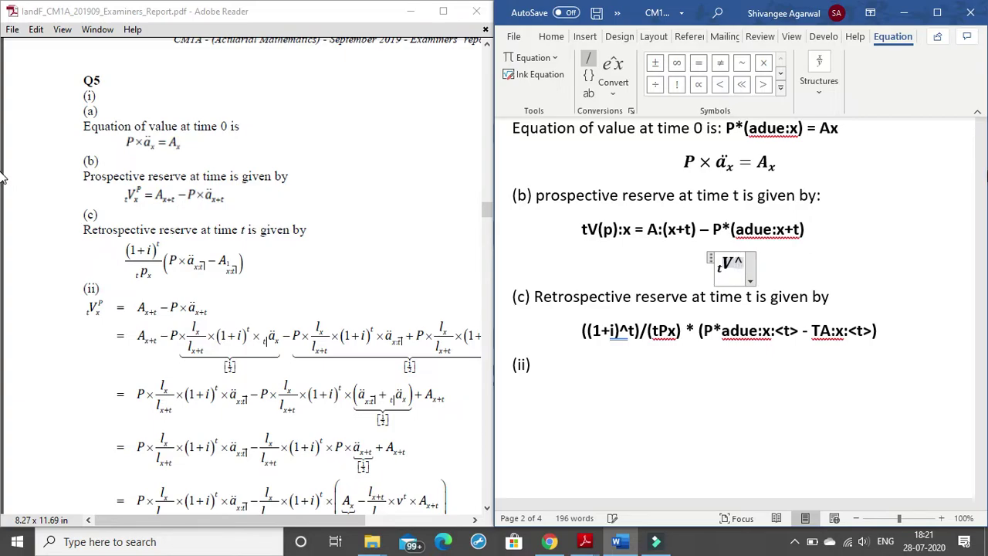
text(p_)
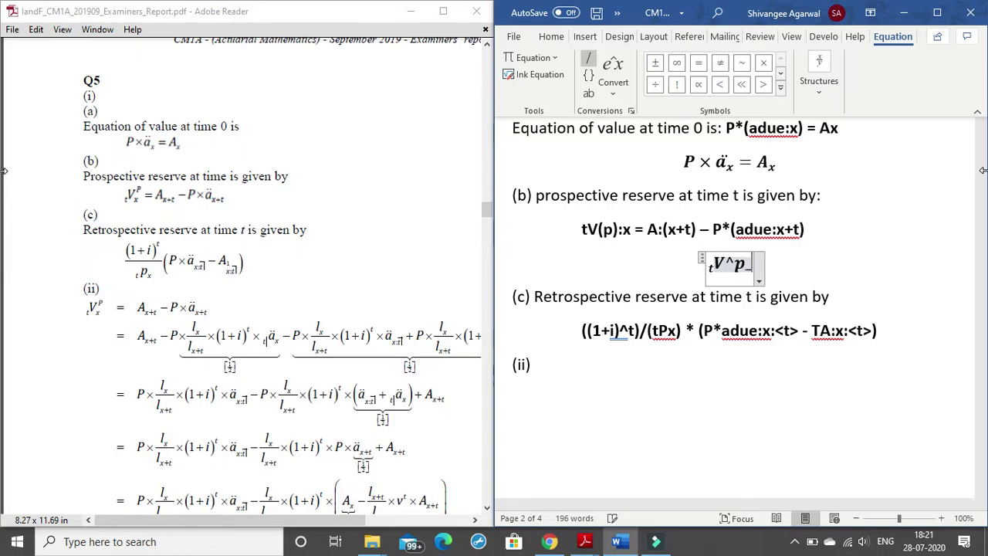
text(x)
key(space)
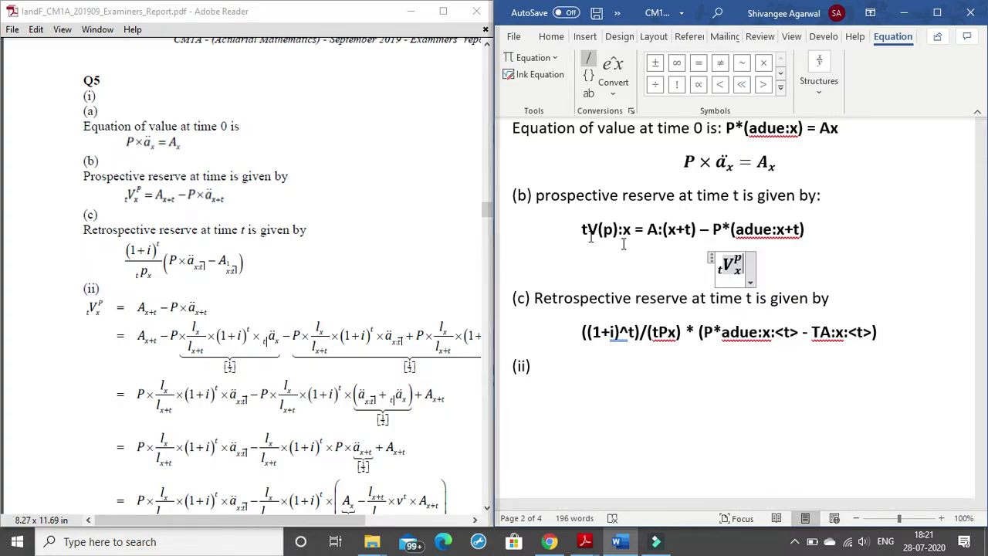
click(884, 269)
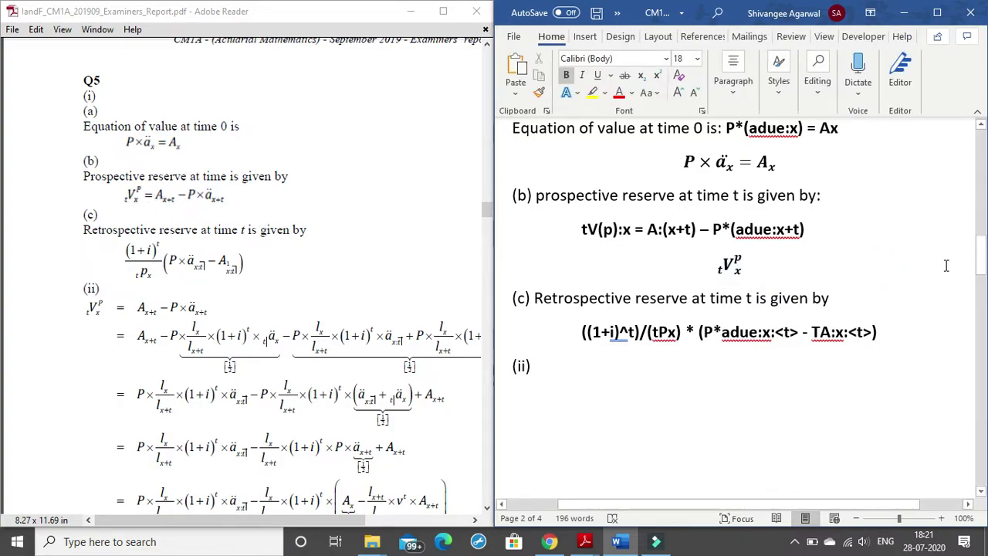
Add a closing parenthesis after (tPx) in the plain-text retrospective reserve formula so the fraction reads ((1+i)^t)/(tPx)).
scroll(333, 297, down, 4)
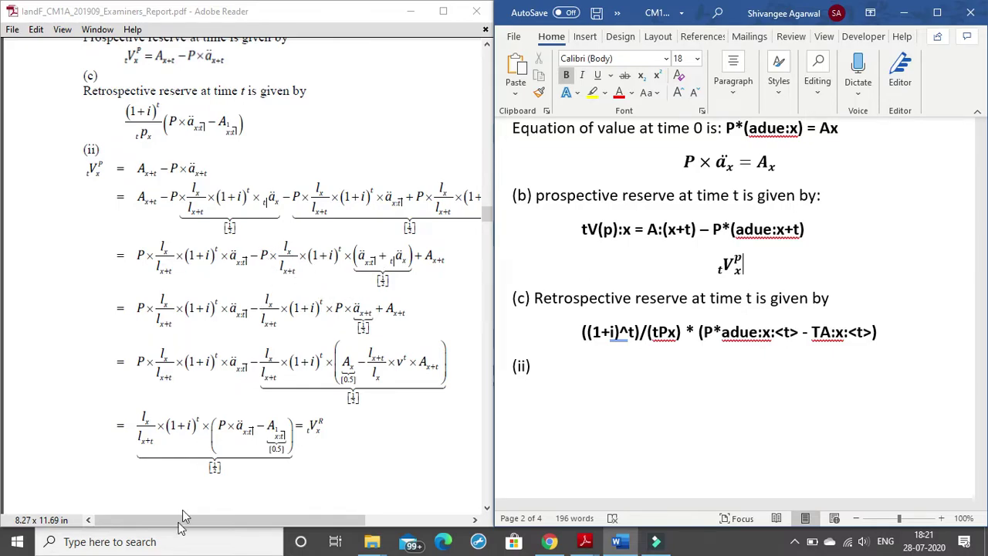
drag(185, 520, 229, 525)
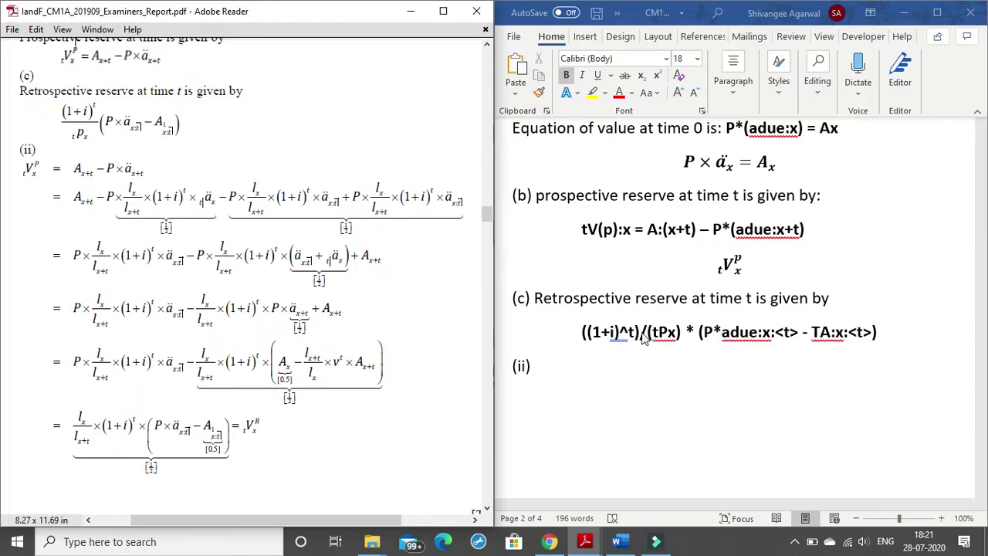
scroll(772, 286, down, 3)
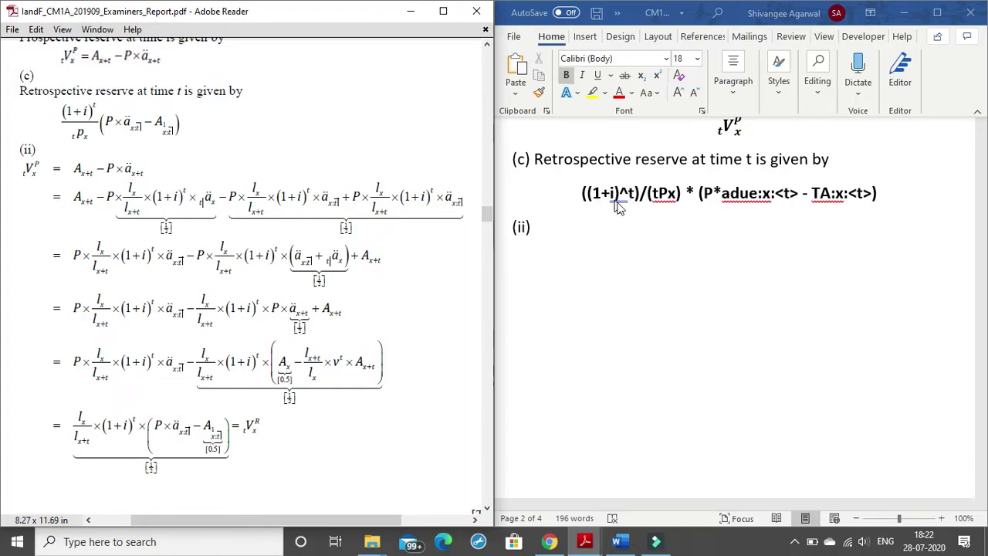
scroll(624, 205, up, 2)
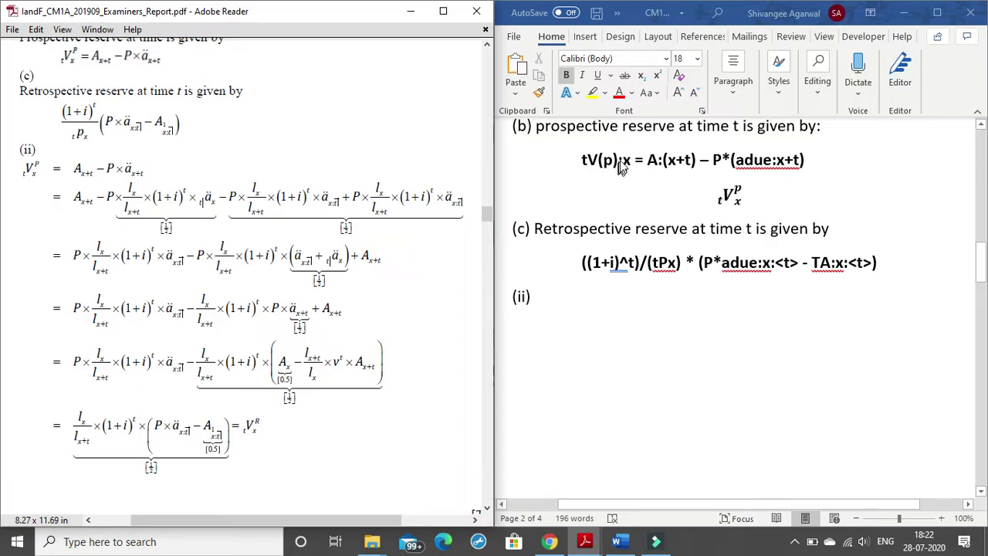
scroll(610, 157, down, 2)
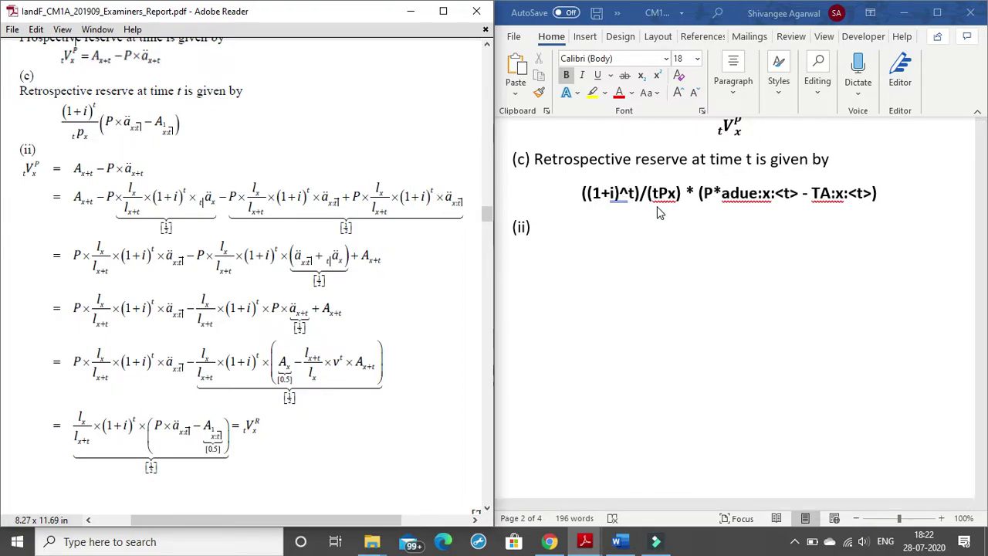
click(683, 192)
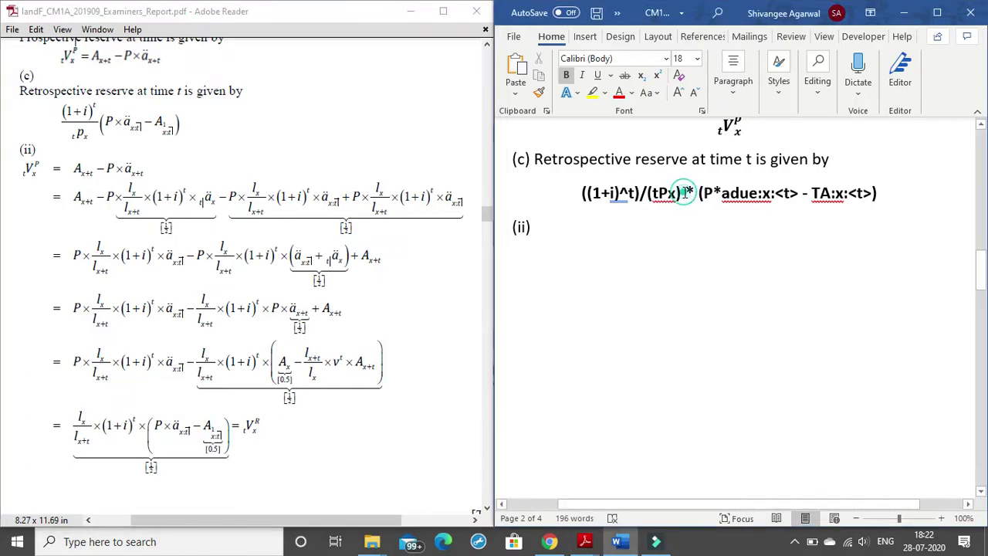
text())
key(Tab)
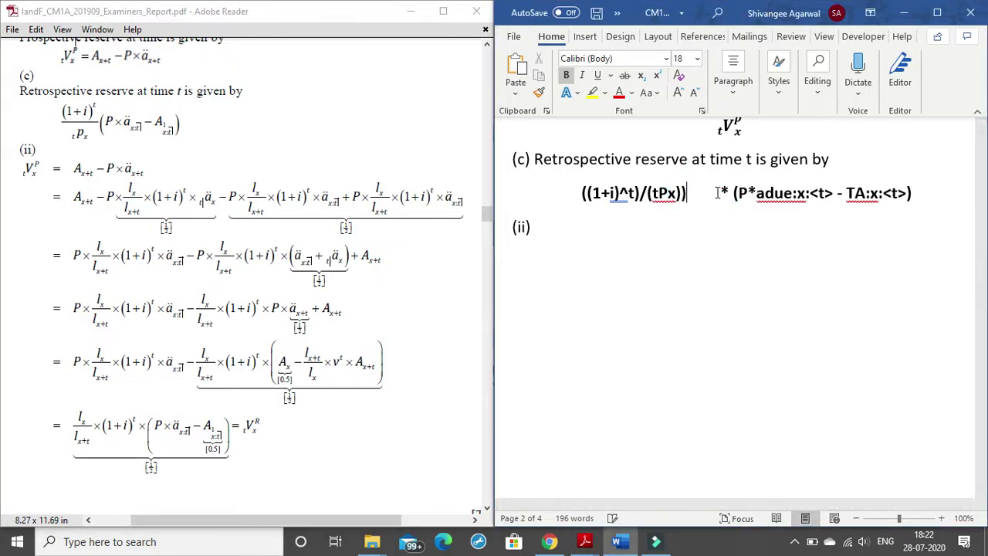
click(721, 194)
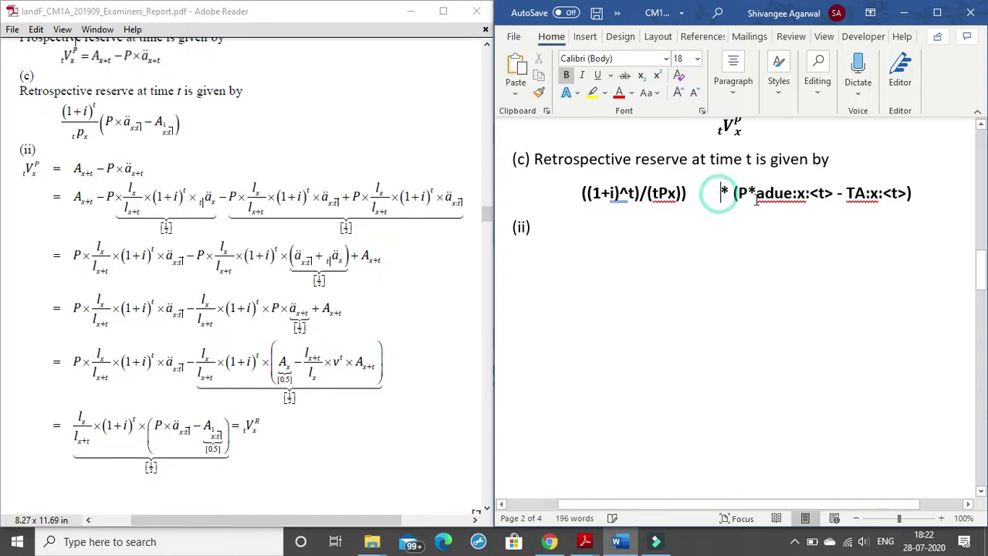
key(BackSpace)
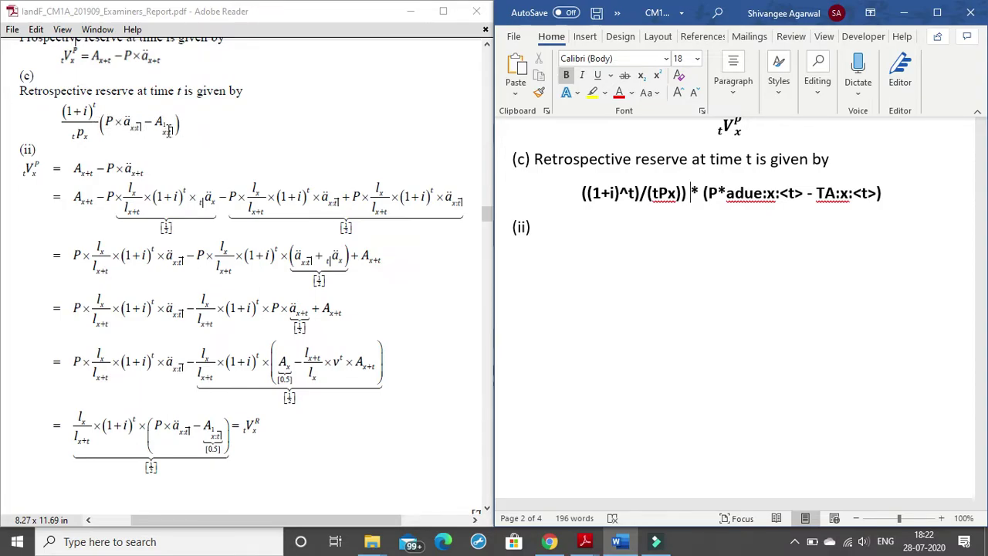
Insert a space between P* and adue in the plain-text retrospective reserve formula of part (c).
click(105, 123)
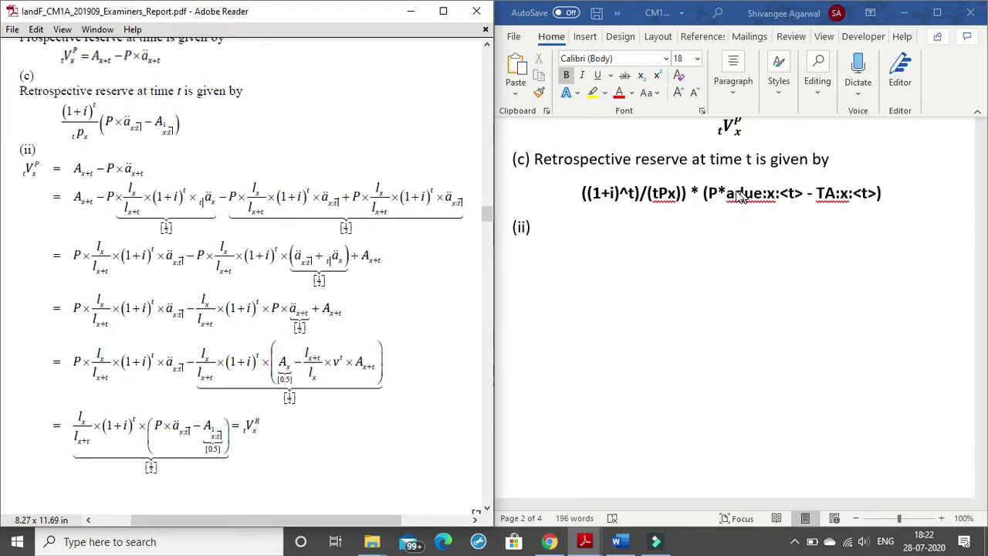
scroll(154, 130, up, 2)
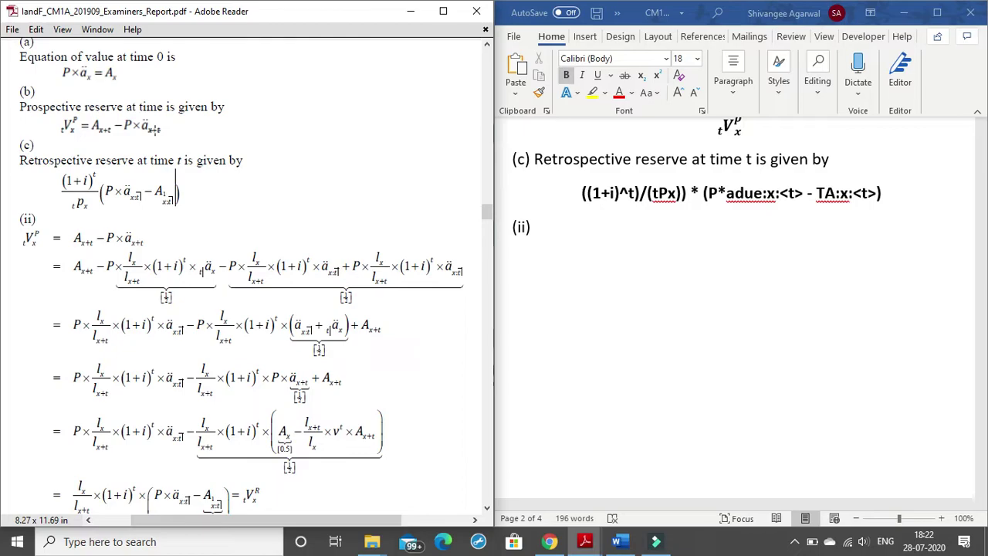
scroll(585, 246, up, 5)
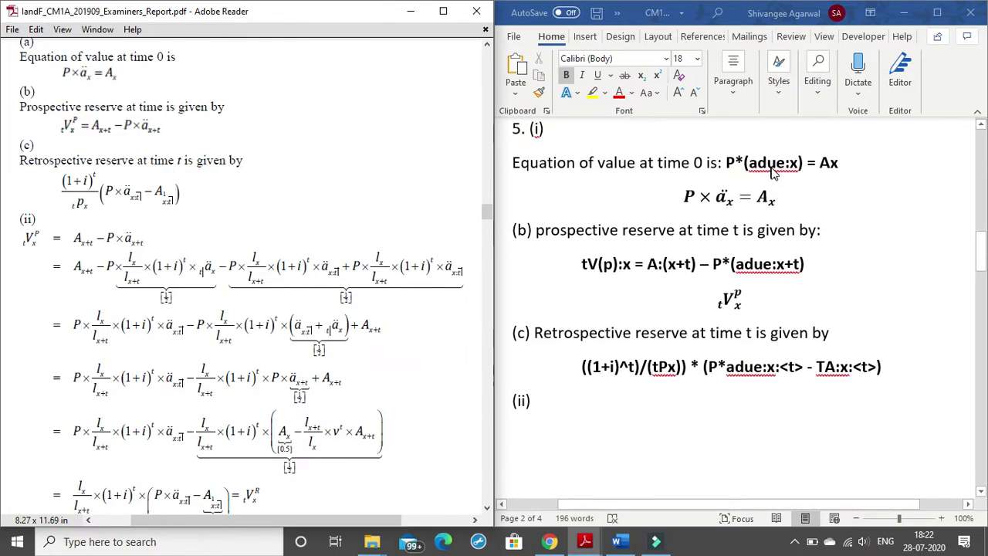
scroll(794, 282, down, 4)
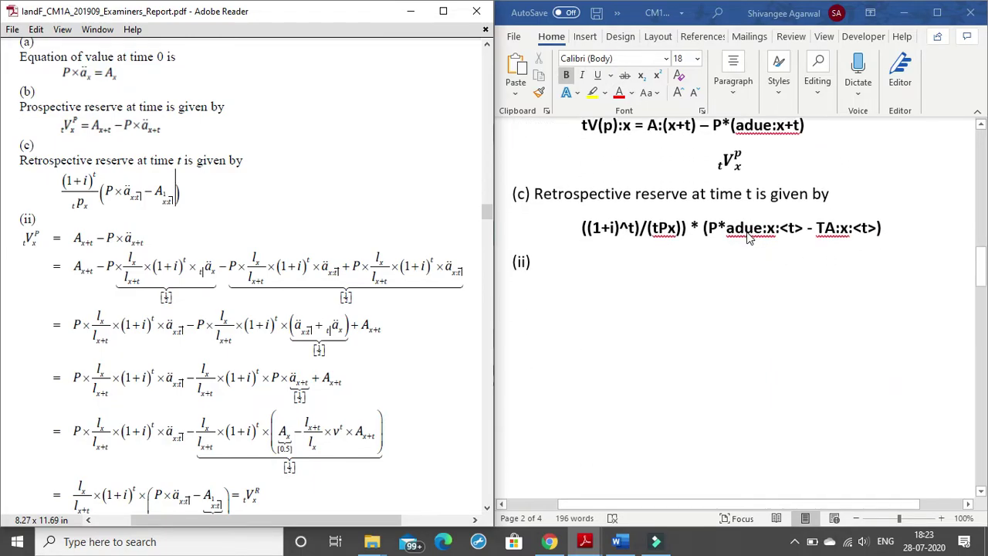
click(725, 229)
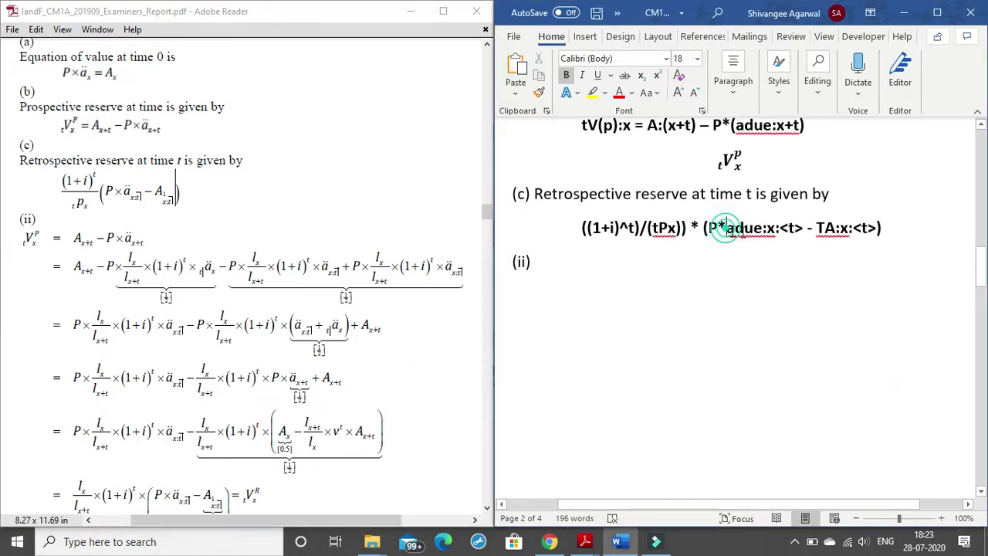
drag(781, 232, 741, 227)
click(781, 238)
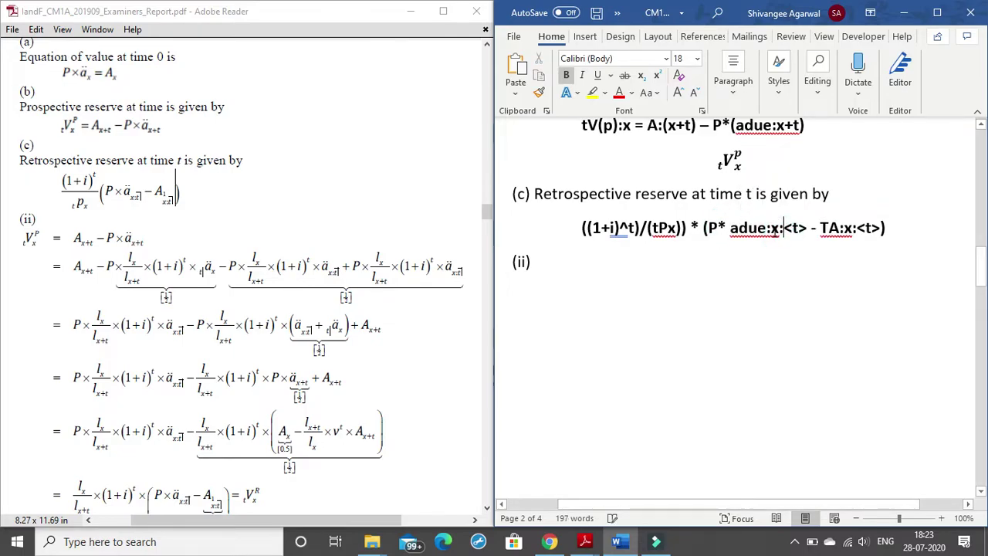
Compare the adue:x:<t> and TA:x:<t> terms of the plain-text retrospective reserve formula with the examiners' report notation.
drag(772, 238, 787, 235)
click(780, 230)
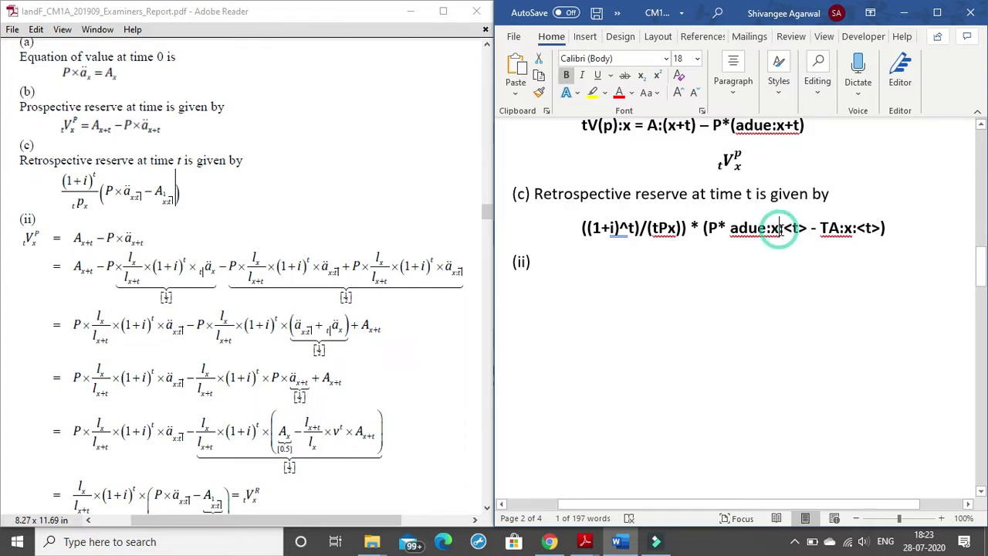
click(794, 229)
key(Right)
key(Right)
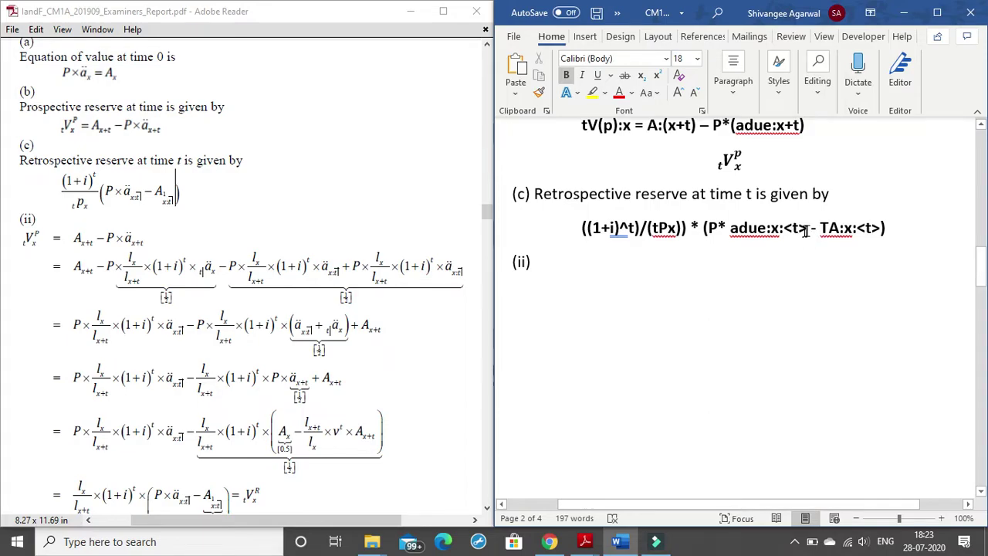
drag(783, 224, 808, 229)
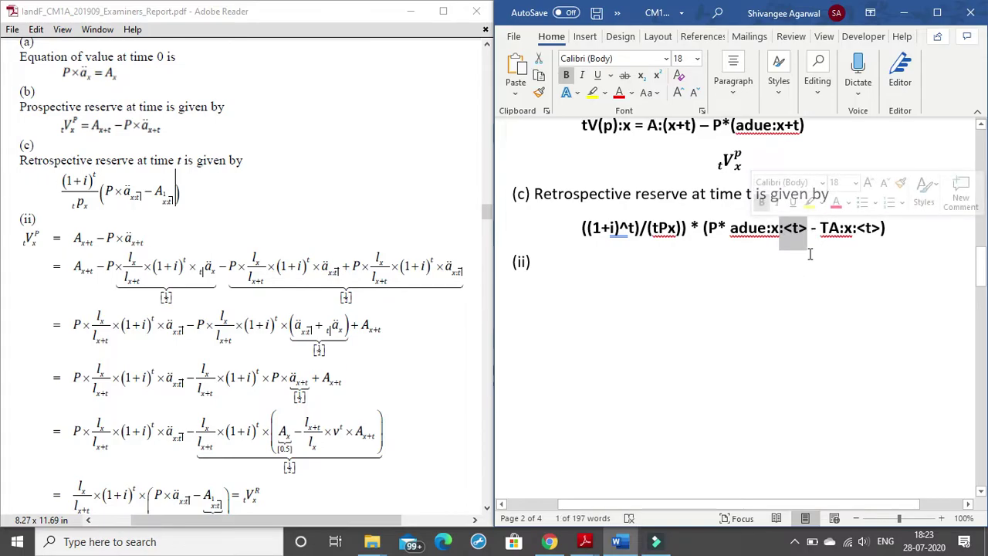
click(808, 264)
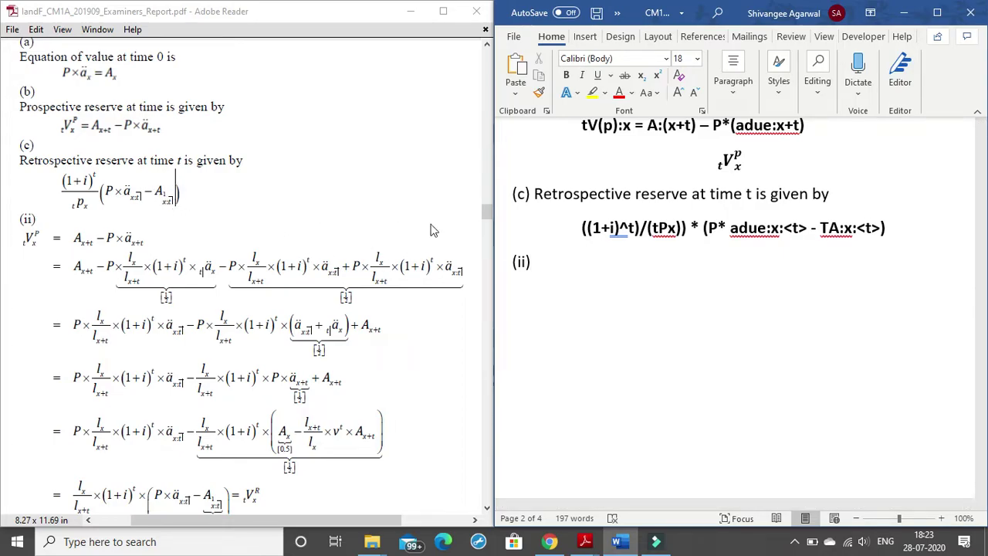
click(819, 232)
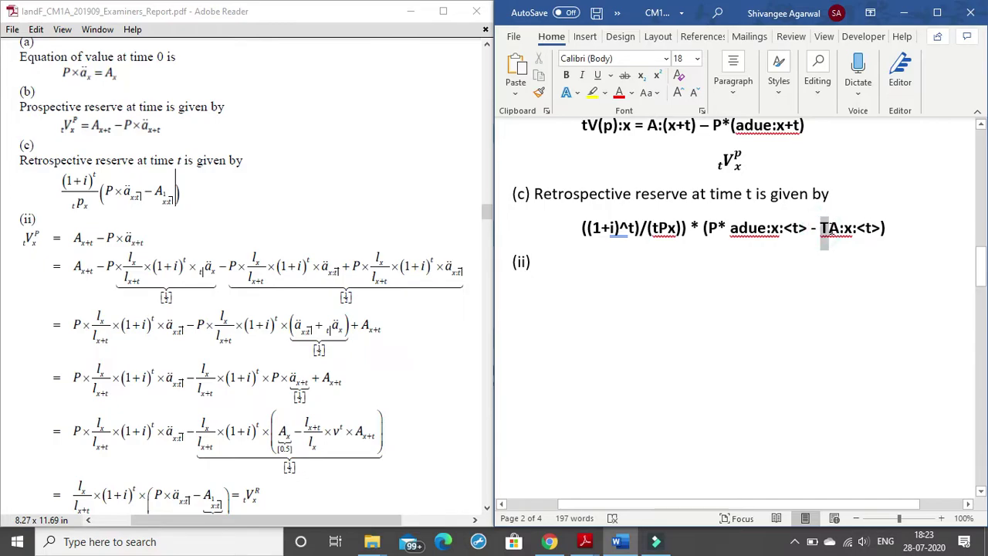
click(823, 228)
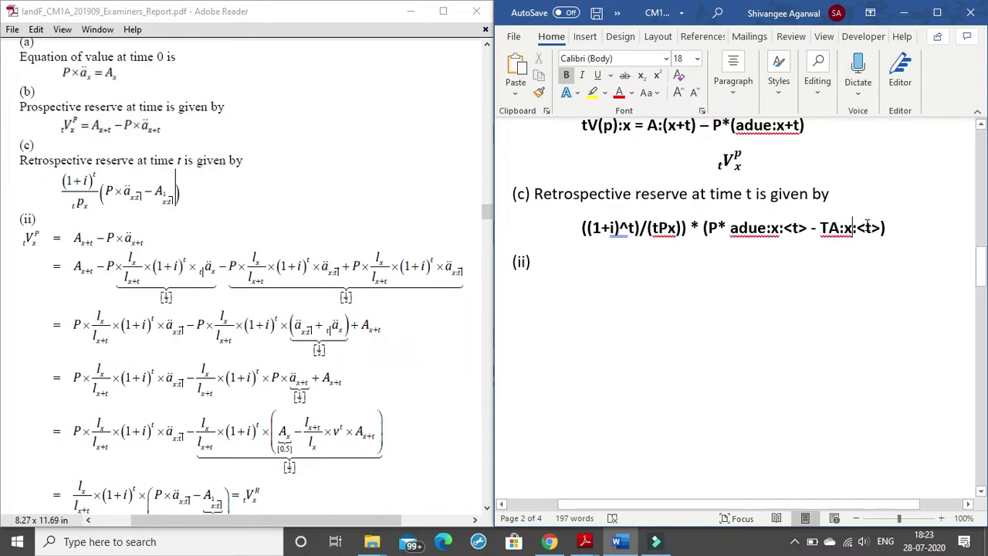
drag(867, 227, 884, 228)
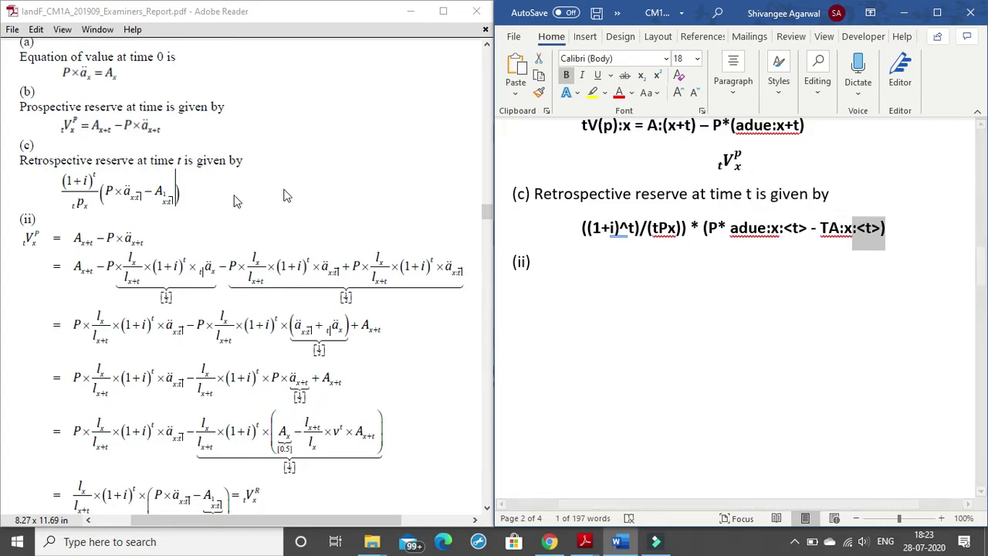
click(155, 195)
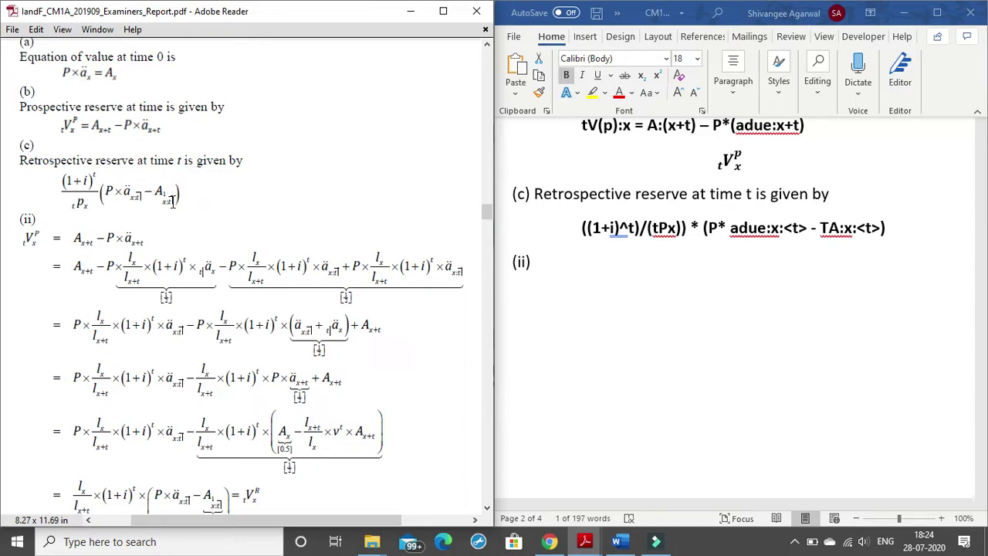
scroll(734, 231, down, 1)
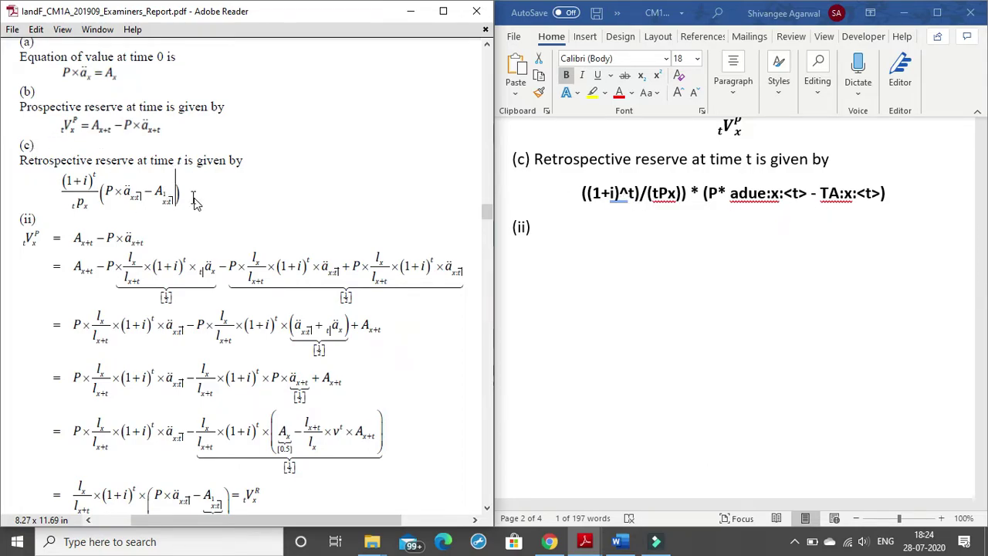
scroll(197, 198, down, 2)
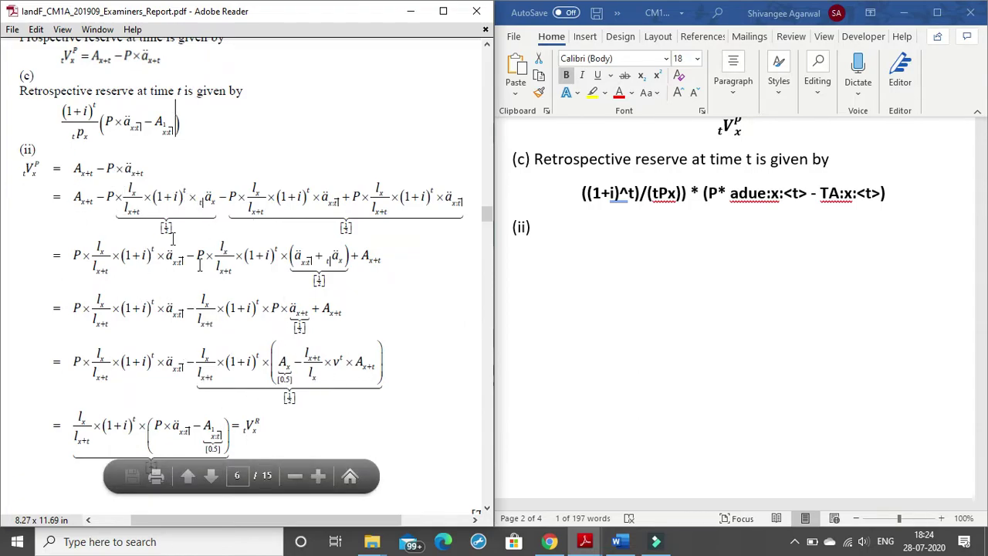
Start a line with t under (ii) and copy the prospective reserve formula tV(p):x = A:(x+t) – P*(adue:x+t) from part (b).
click(557, 228)
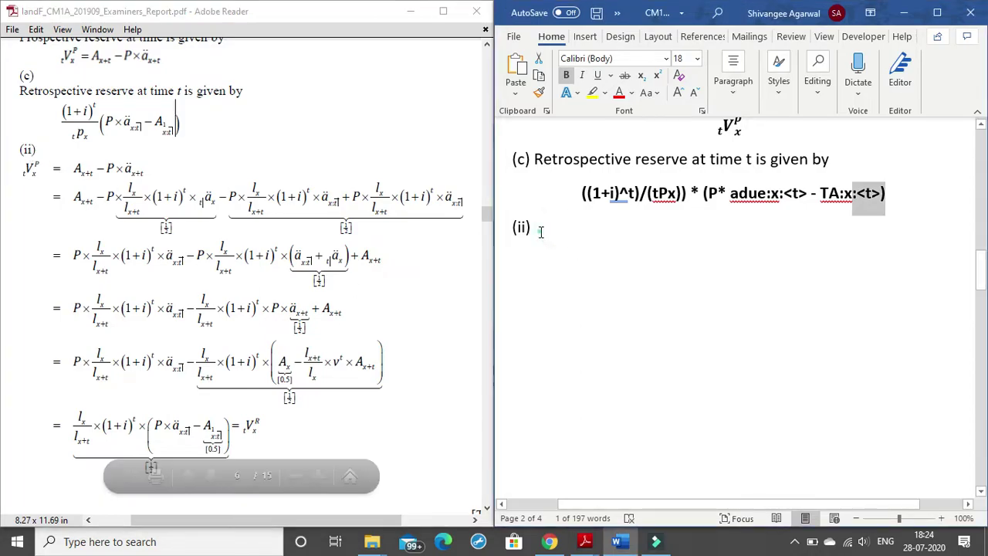
key(Return)
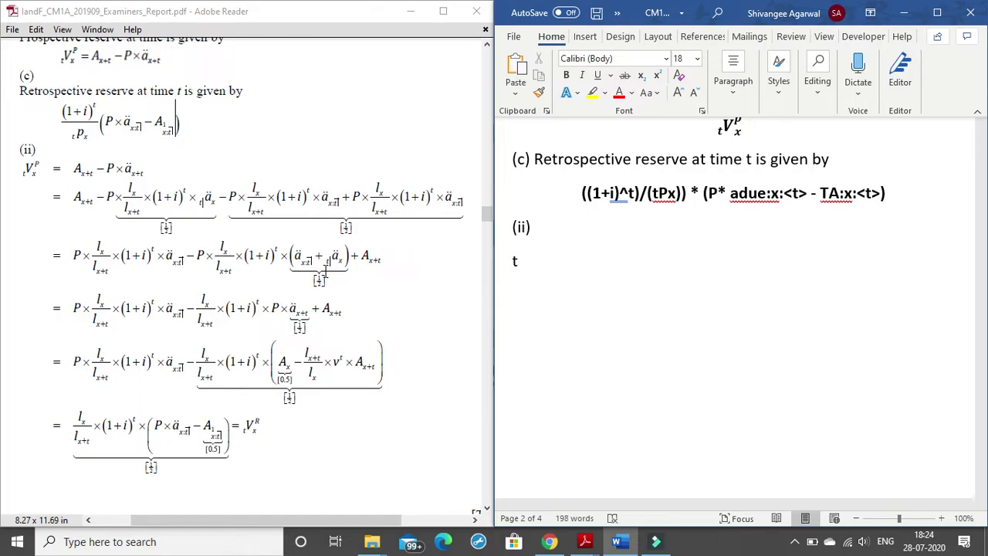
scroll(445, 258, up, 2)
scroll(595, 239, up, 2)
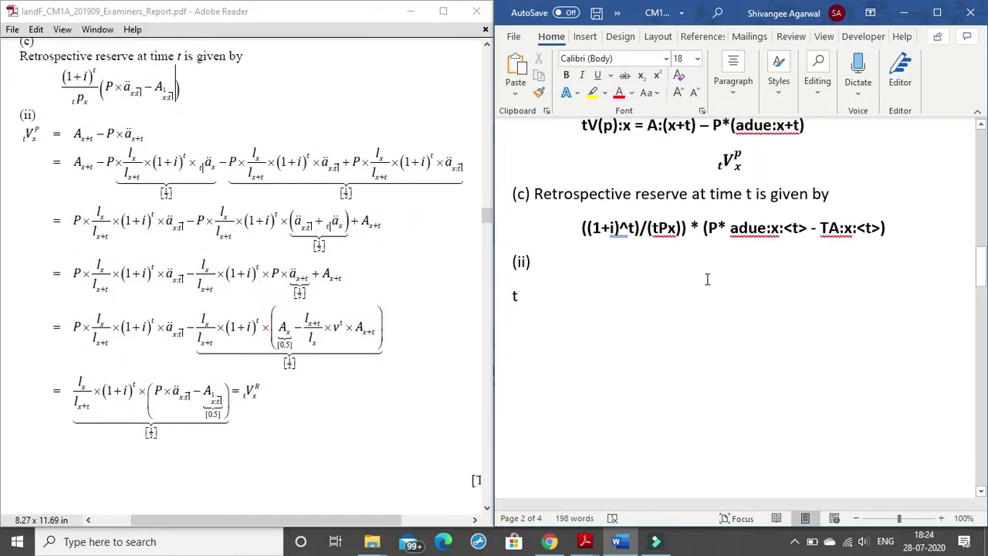
scroll(708, 279, up, 5)
drag(581, 299, 634, 300)
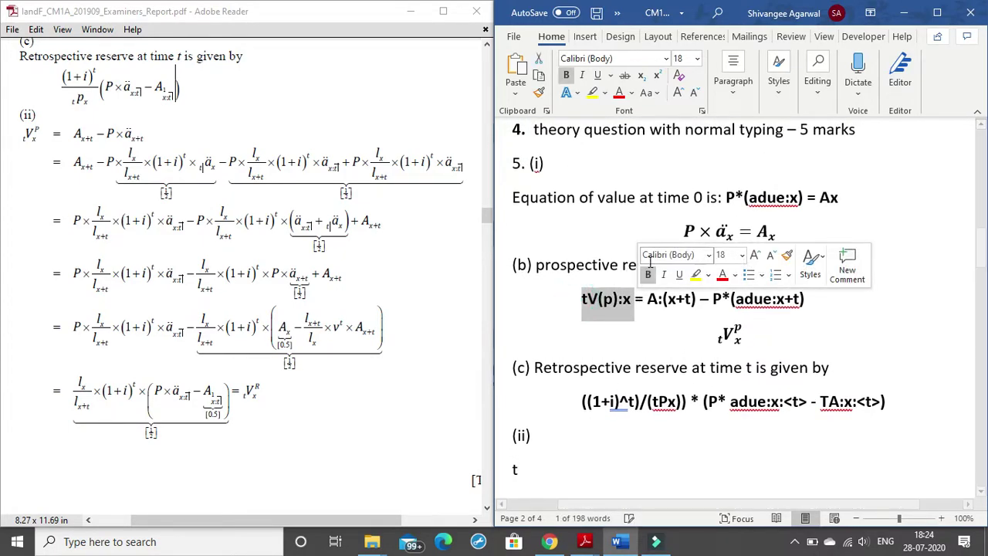
drag(804, 298, 582, 295)
key(ctrl+c)
Replace the t under (ii) with the copied prospective reserve formula and start a new line below it.
scroll(635, 294, down, 4)
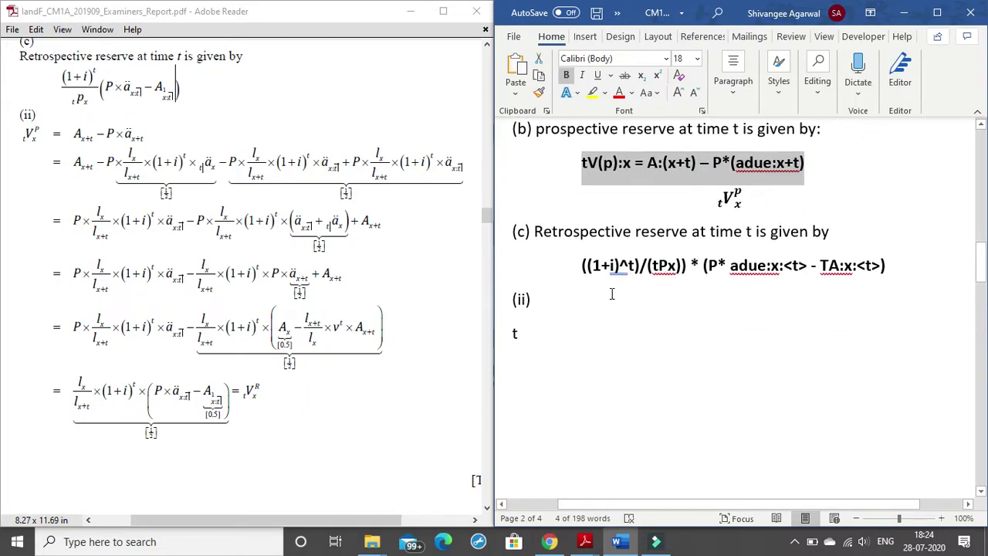
click(541, 293)
key(BackSpace)
key(ctrl+v)
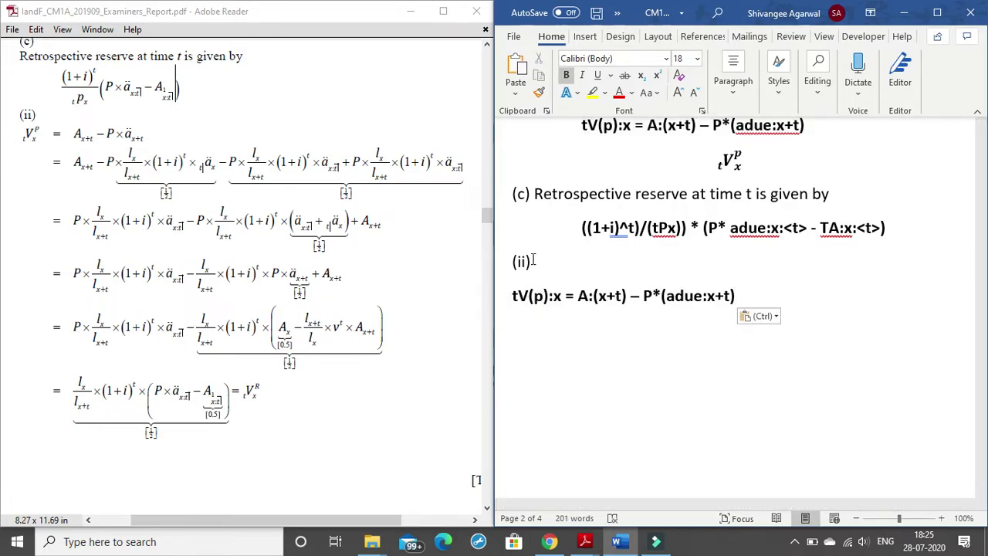
click(707, 300)
click(741, 296)
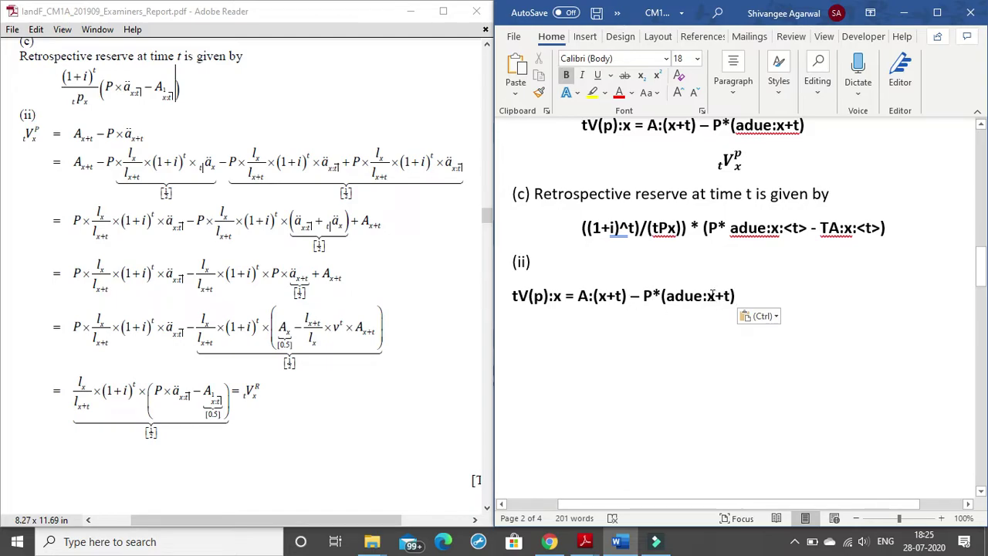
key(Return)
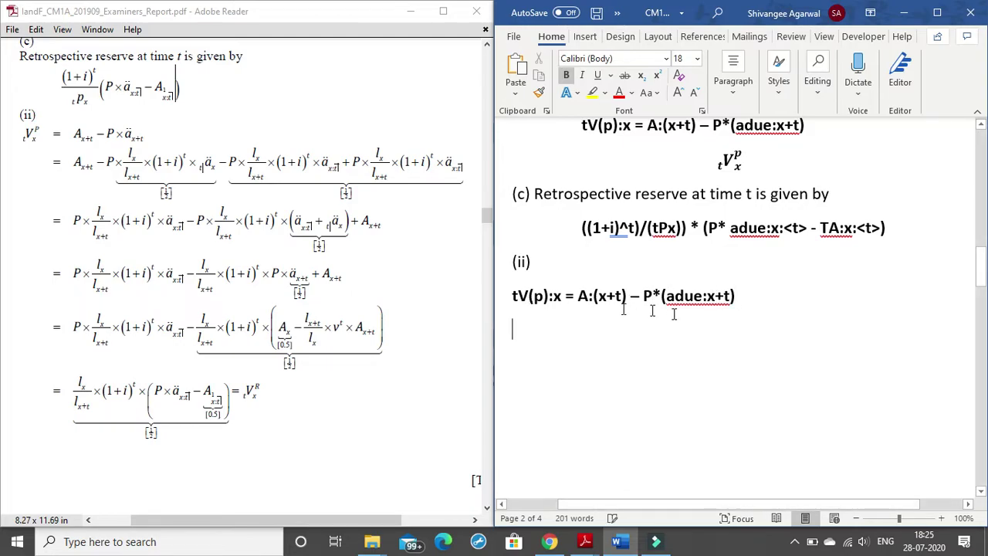
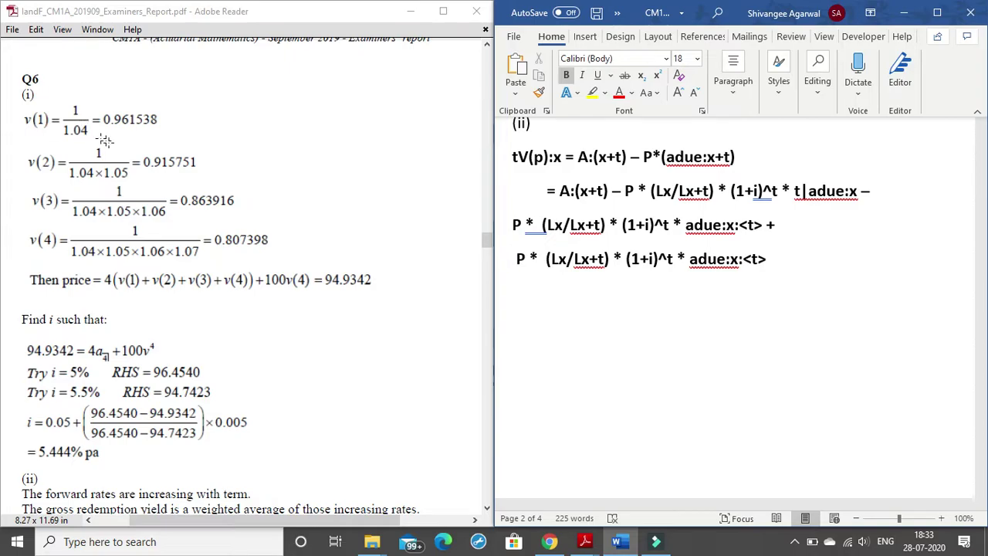
Delete the empty lines above question 6 so its solution starts directly below the page header.
scroll(642, 273, down, 12)
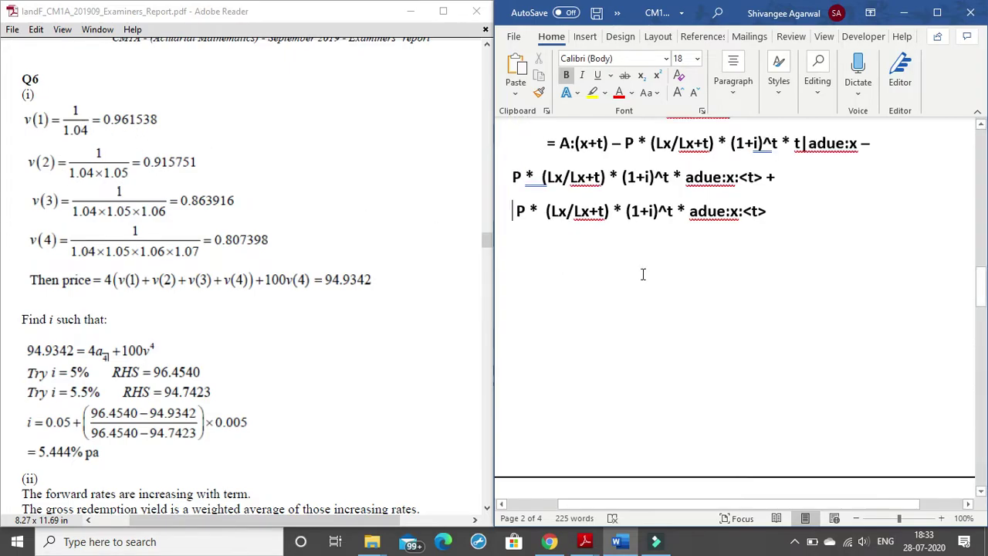
drag(536, 265, 586, 225)
key(BackSpace)
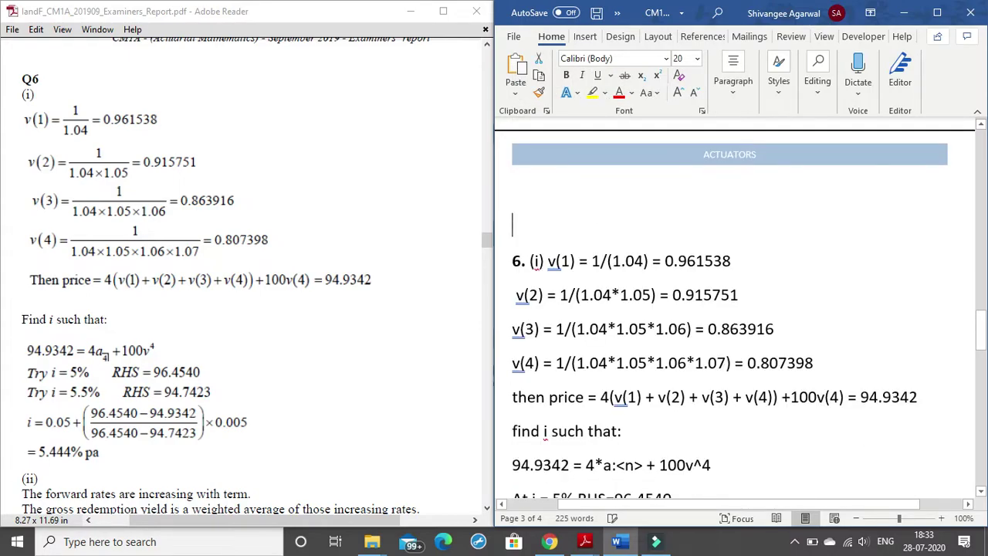
key(Up)
key(Up)
scroll(564, 272, down, 3)
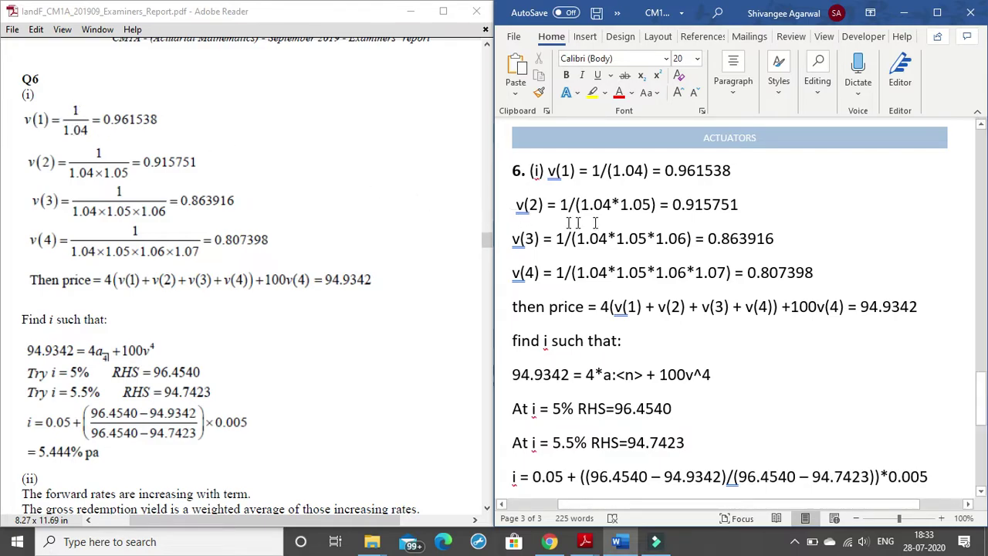
drag(548, 170, 572, 168)
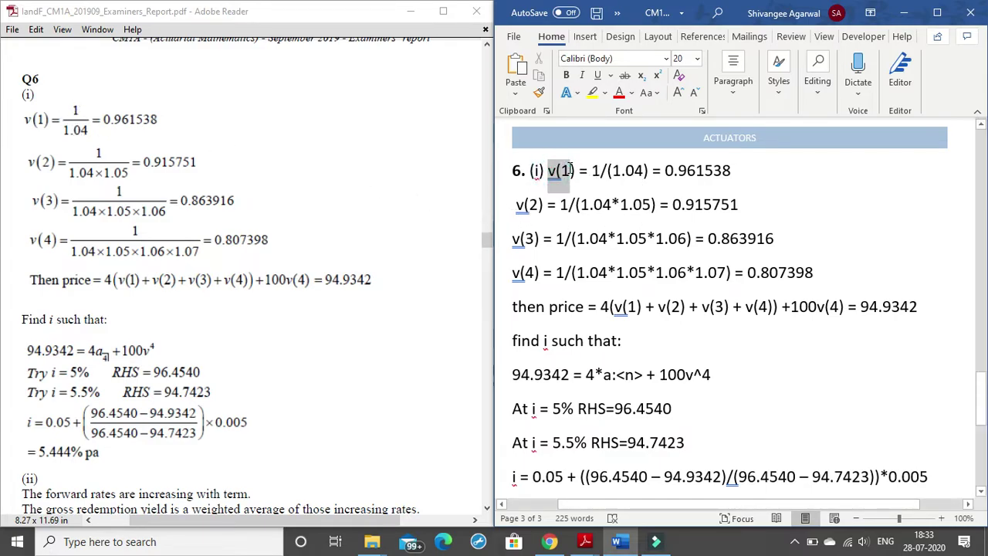
click(562, 170)
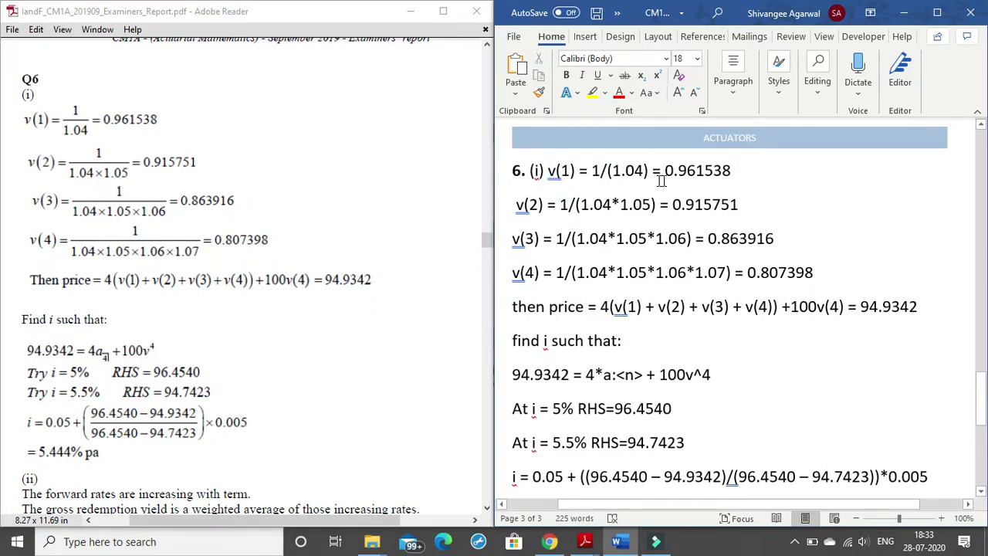
click(796, 542)
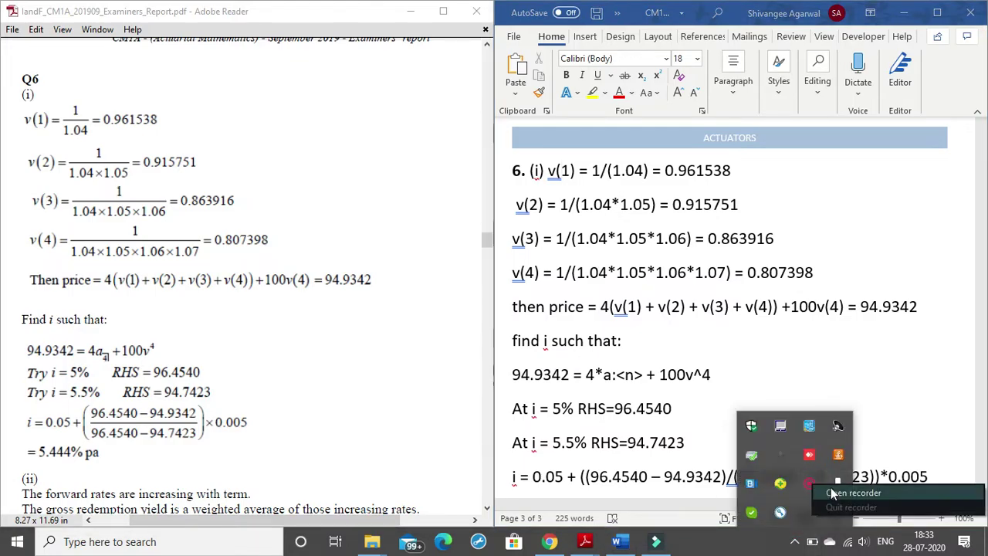
click(809, 484)
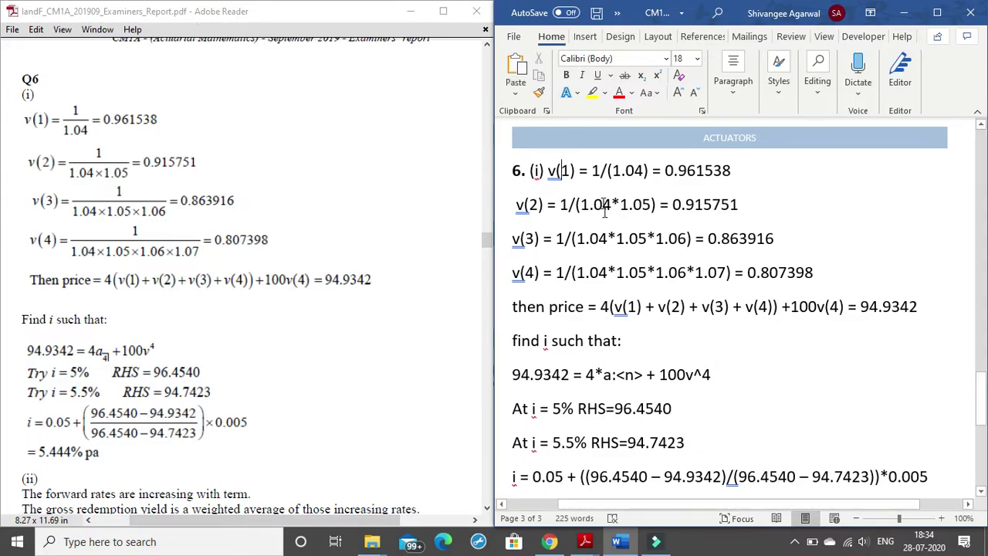
scroll(566, 217, down, 1)
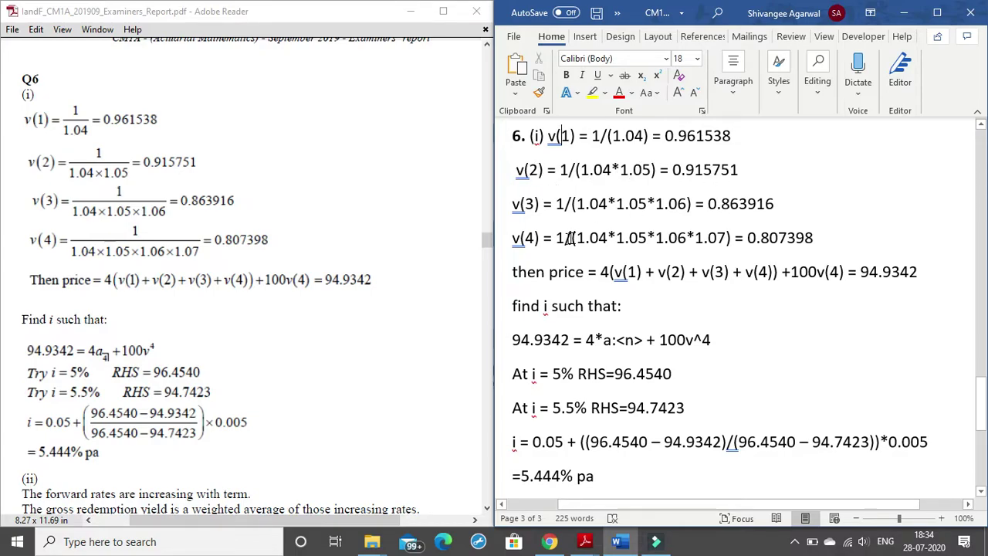
Copy the v(1) = 1/(1.04) = 0.961538 formula of question 6 onto a new line directly below it.
drag(547, 139, 735, 139)
key(ctrl+c)
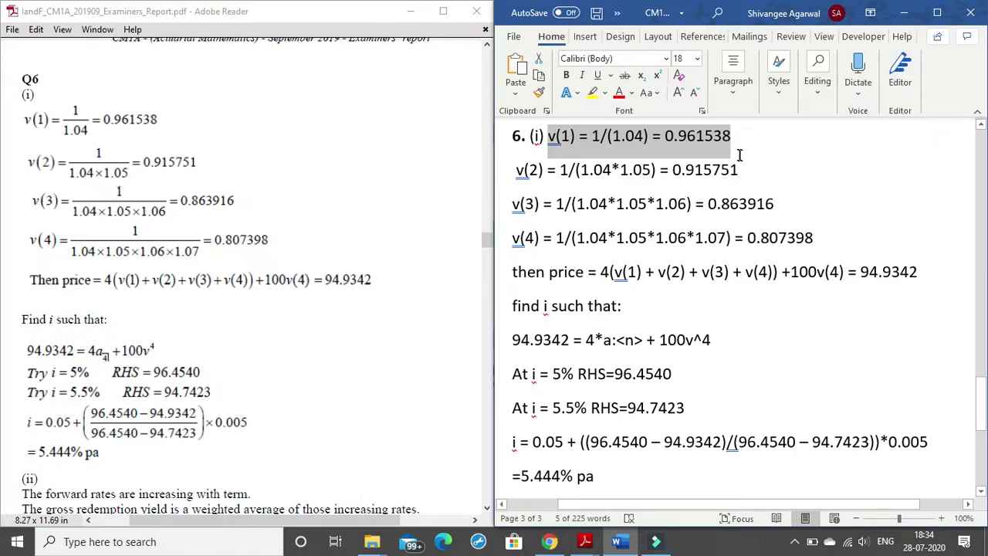
click(744, 142)
click(760, 165)
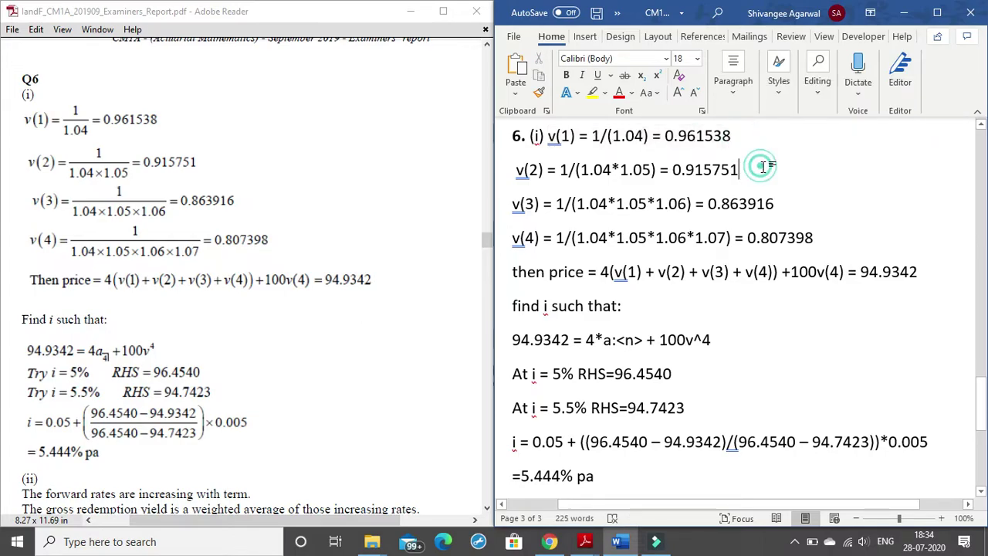
click(740, 140)
key(Return)
key(ctrl+v)
Edit the pasted line so its left side and fraction read v(2) = 1/(1.04*1.05).
click(532, 170)
key(BackSpace)
text(2)
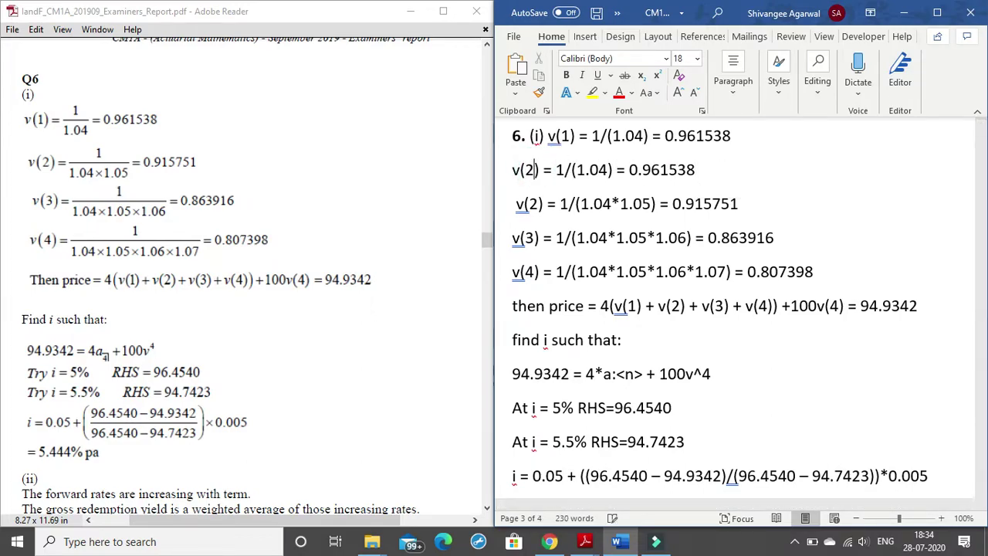
click(609, 170)
text(*1.0)
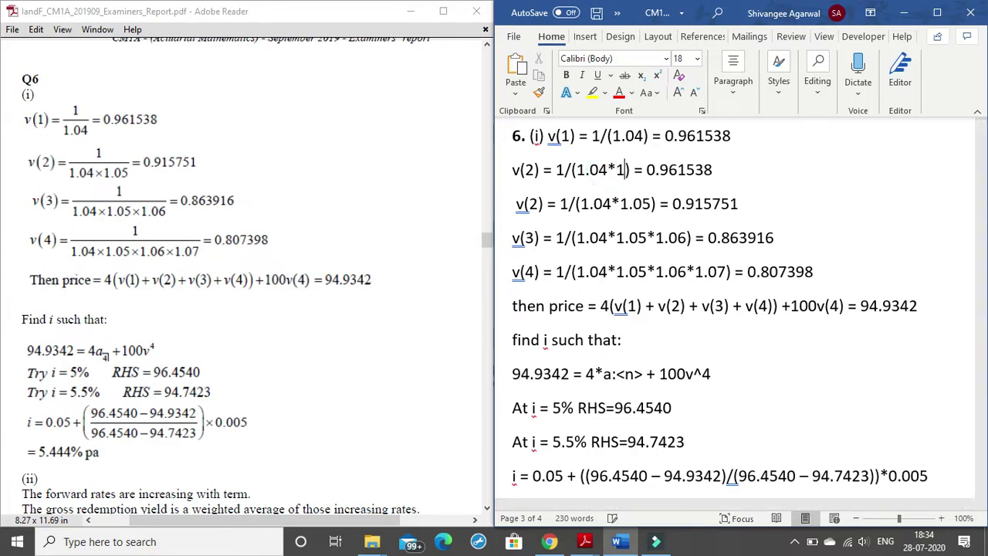
text(5)
drag(736, 170, 679, 172)
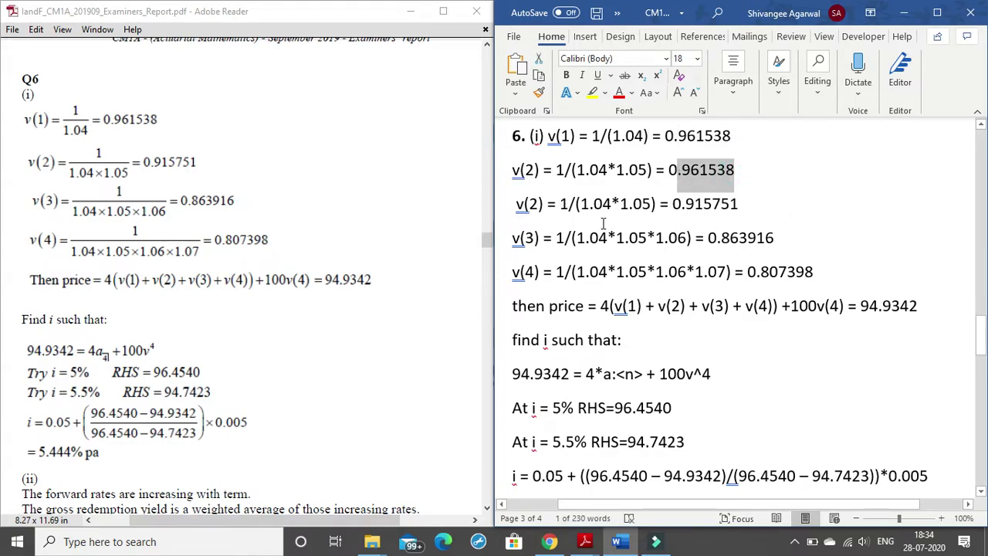
Check the v(3) and v(4) lines, and delete the extra v(2) line pasted below the v(1) formula.
drag(511, 238, 778, 239)
click(555, 209)
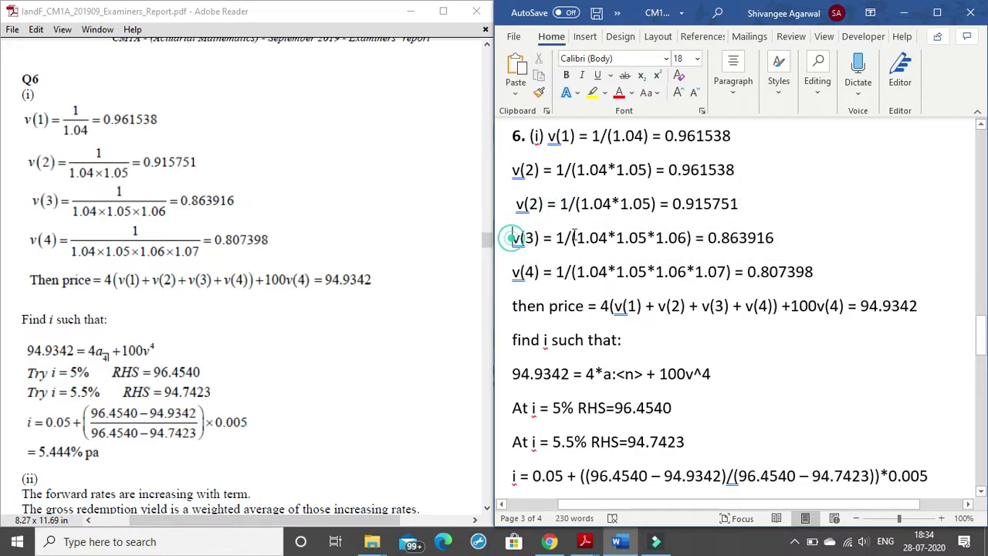
drag(513, 237, 749, 236)
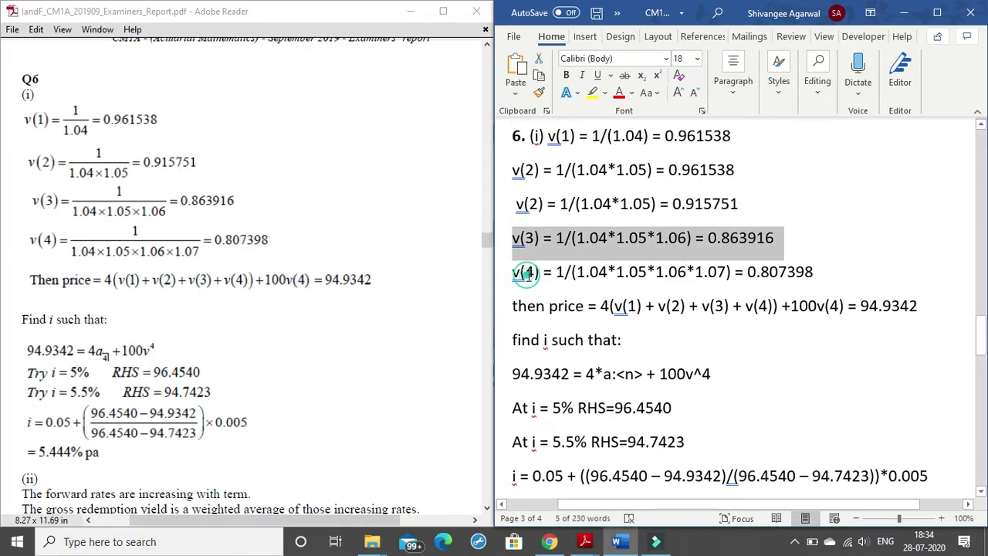
click(527, 272)
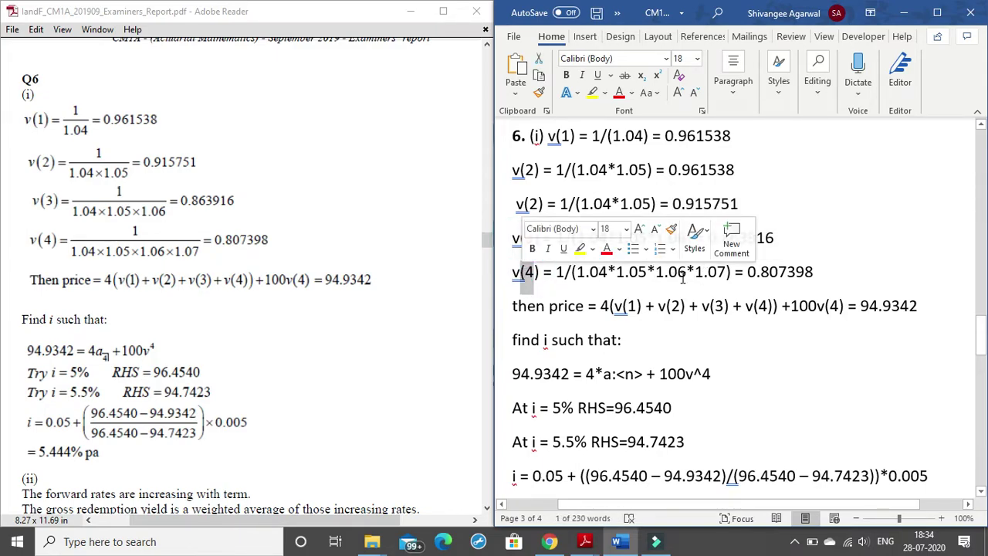
drag(687, 272, 721, 272)
drag(814, 272, 757, 272)
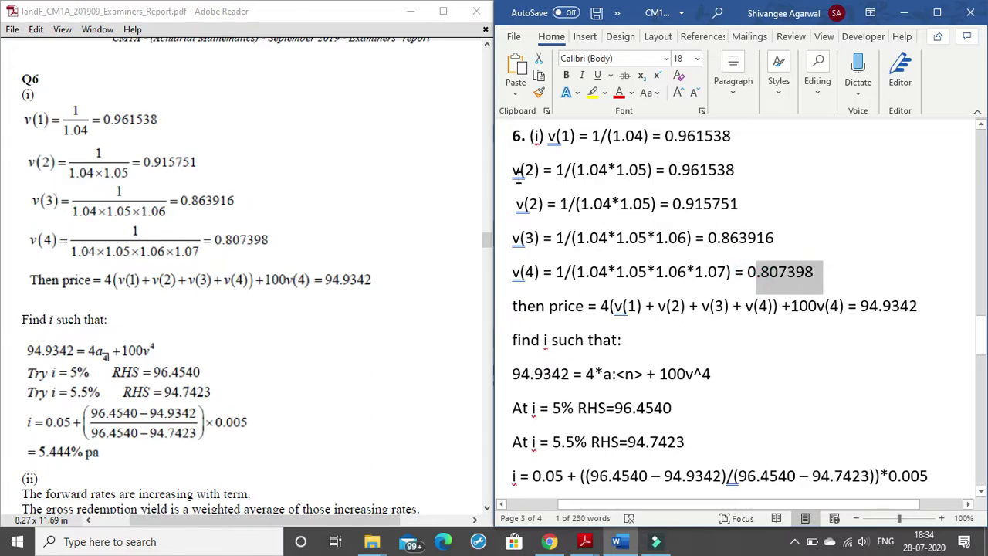
drag(742, 170, 509, 175)
key(BackSpace)
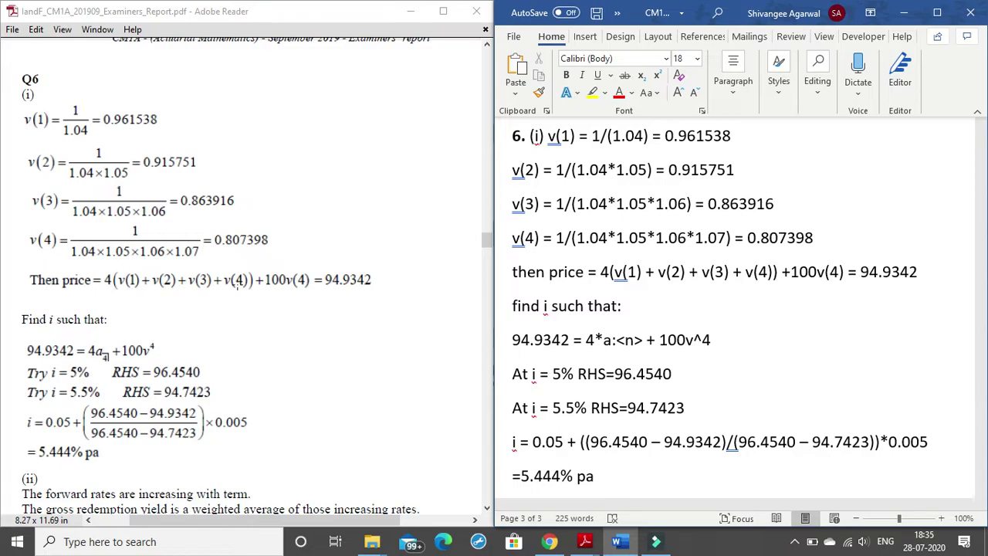
Compare the plain-text bond price formula, especially its v(1) and v(2) terms, with the examiners' report version.
scroll(317, 288, down, 1)
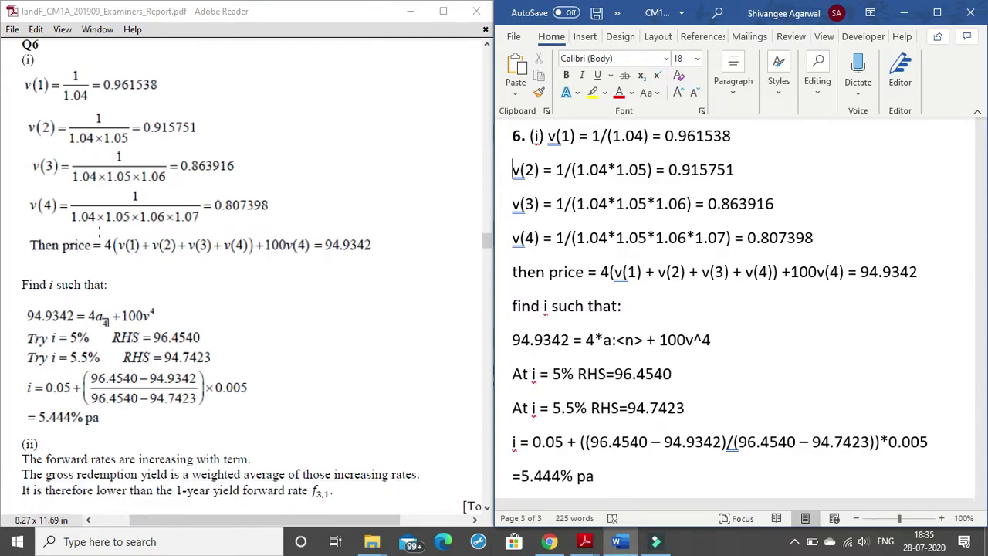
scroll(637, 320, down, 1)
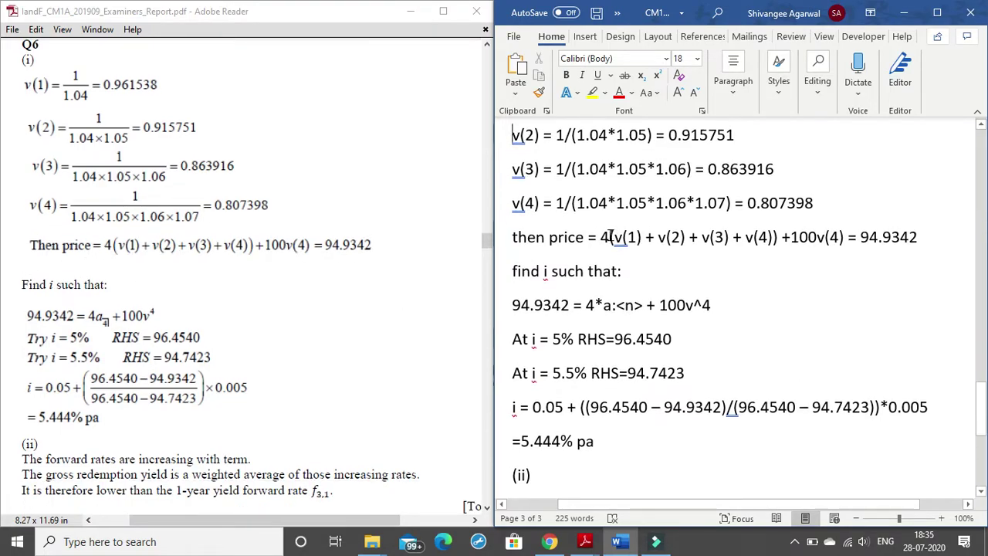
drag(613, 238, 645, 241)
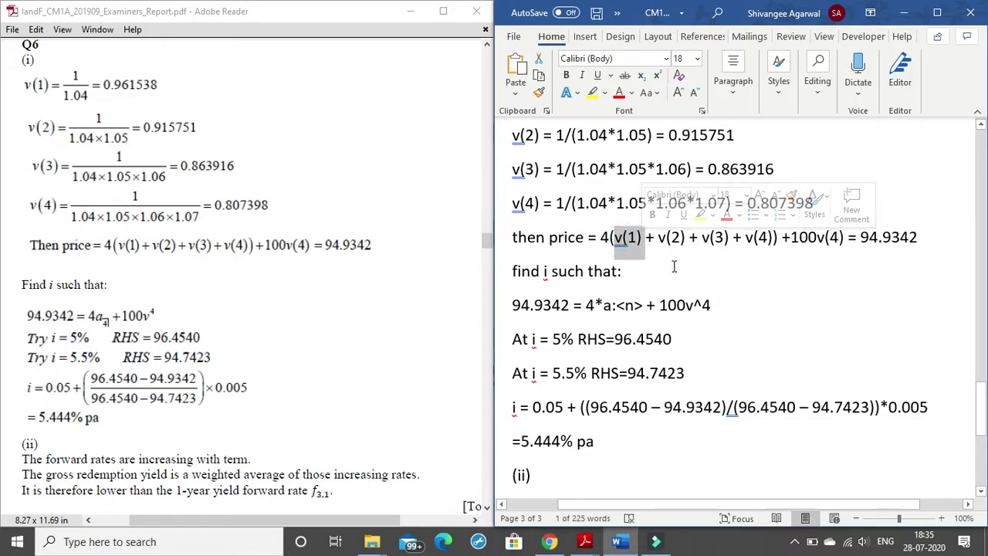
click(666, 237)
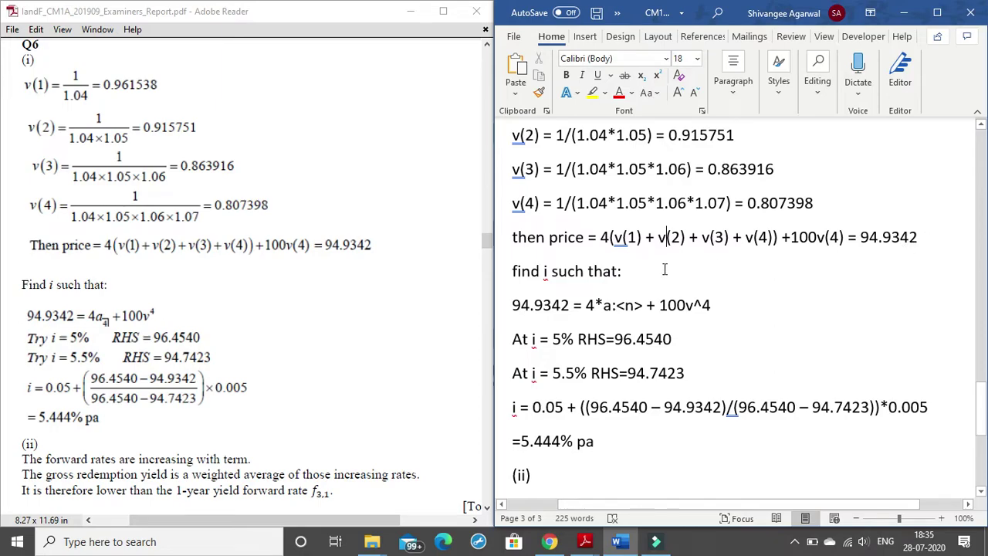
scroll(664, 269, down, 1)
scroll(188, 270, down, 3)
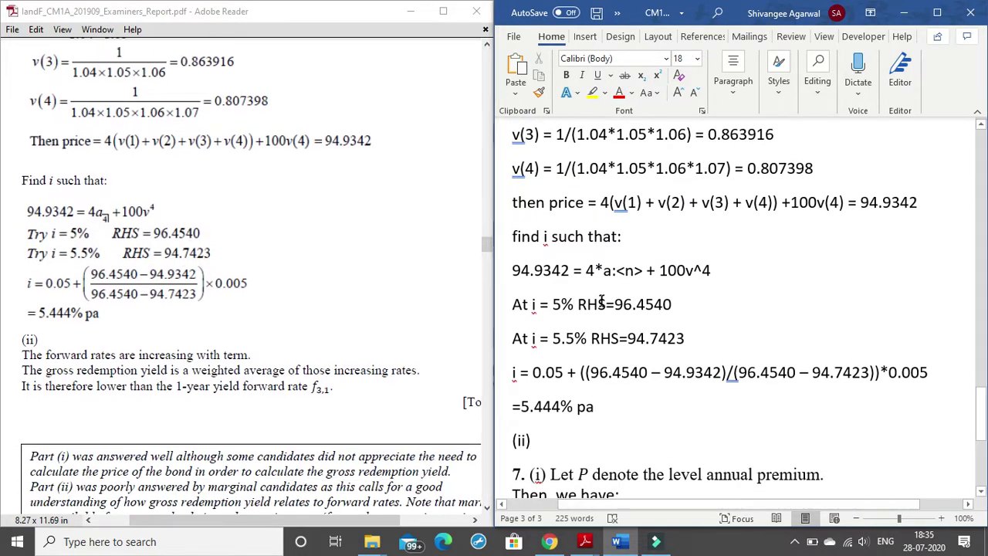
scroll(600, 304, down, 3)
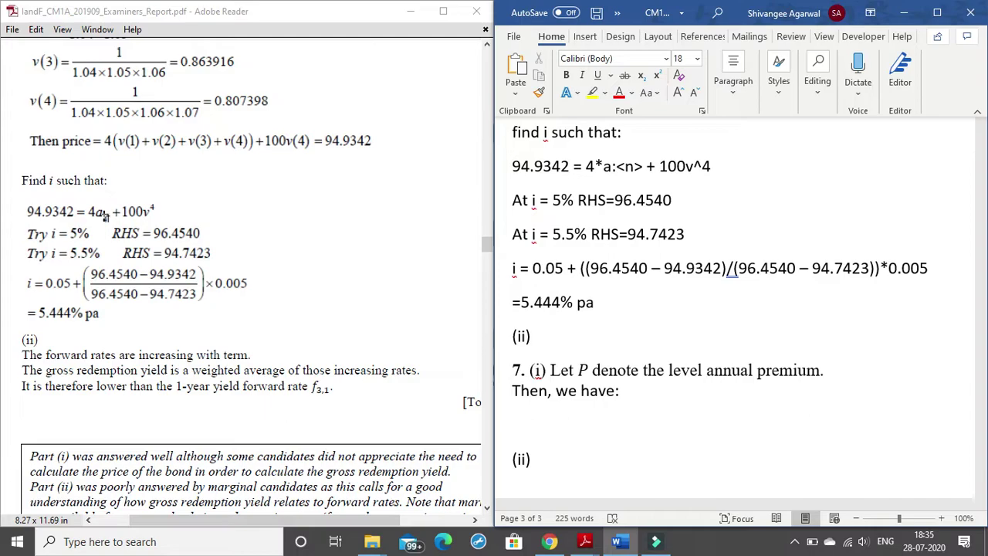
Examine the 4*a:<n> + 100v^4 terms and the bracketed interpolation fraction for i against the examiners' report notation.
double_click(589, 166)
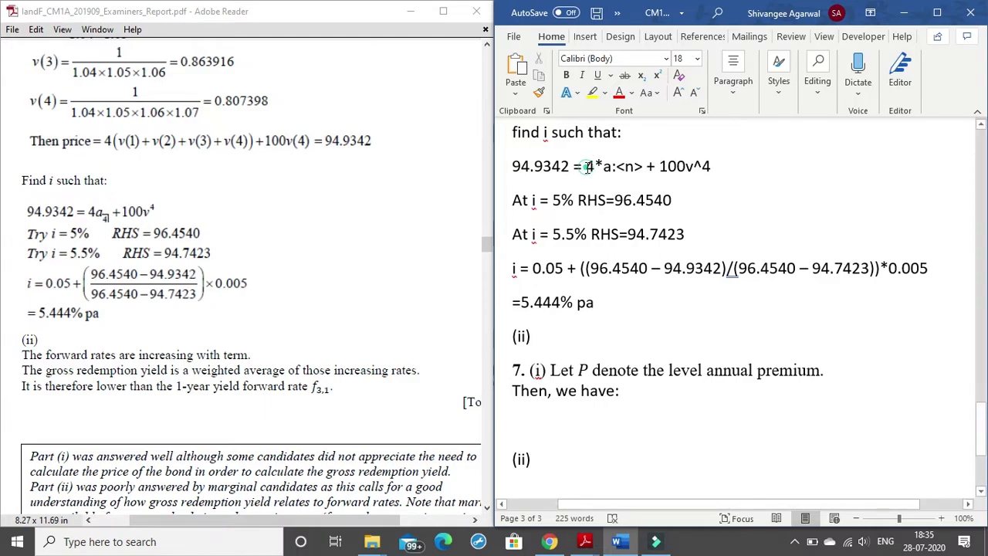
click(610, 170)
click(615, 170)
text(:)
drag(615, 168, 650, 173)
click(646, 182)
drag(612, 168, 643, 170)
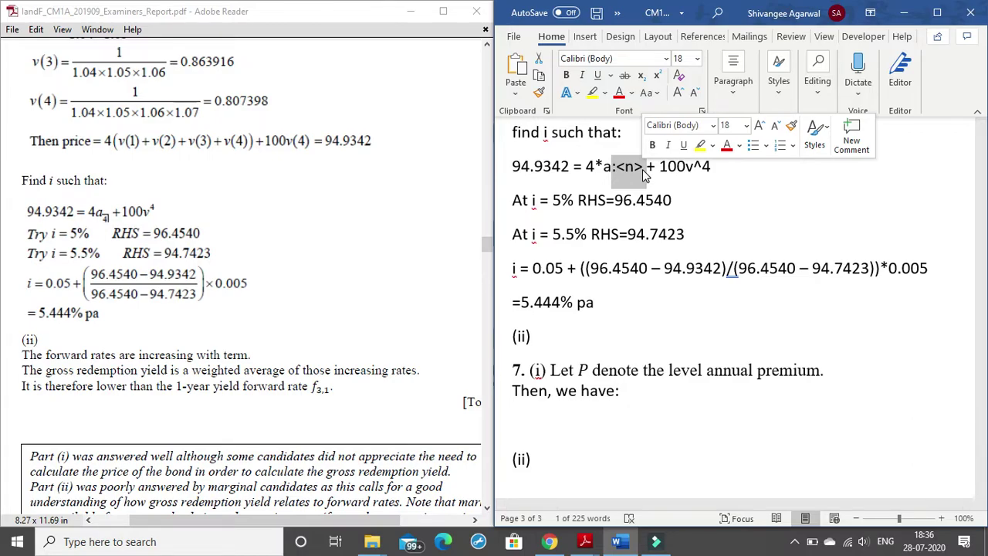
click(644, 170)
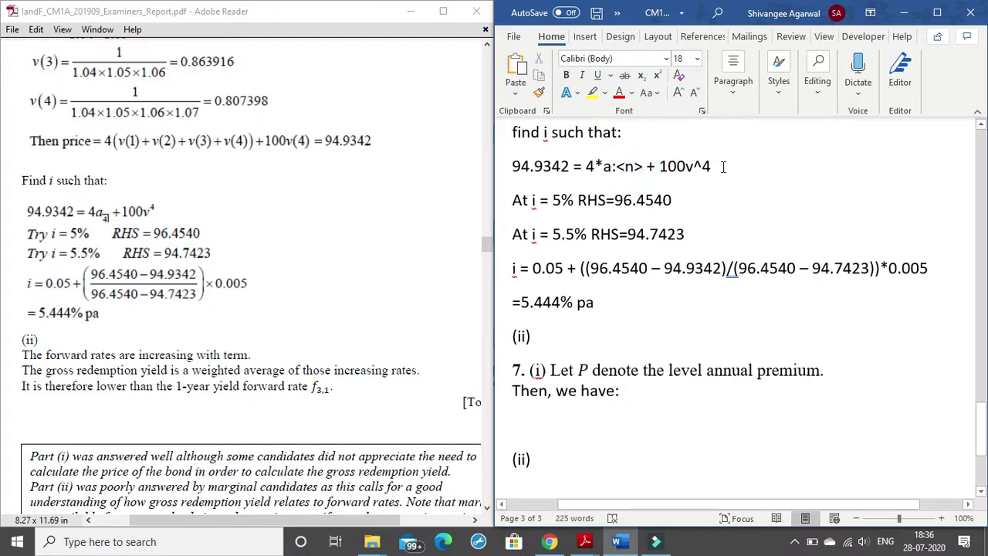
drag(660, 166, 717, 166)
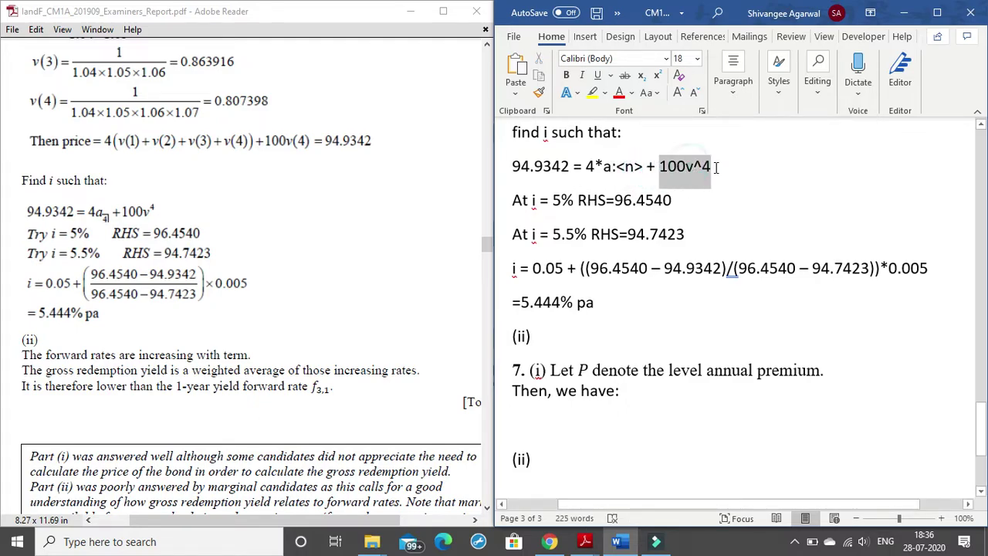
click(714, 166)
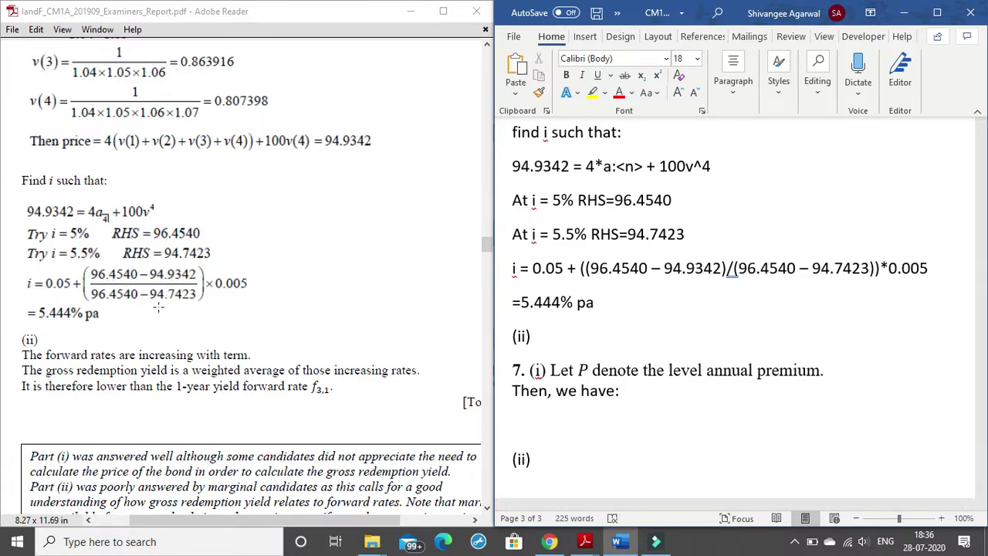
drag(584, 267, 880, 271)
click(730, 270)
click(738, 282)
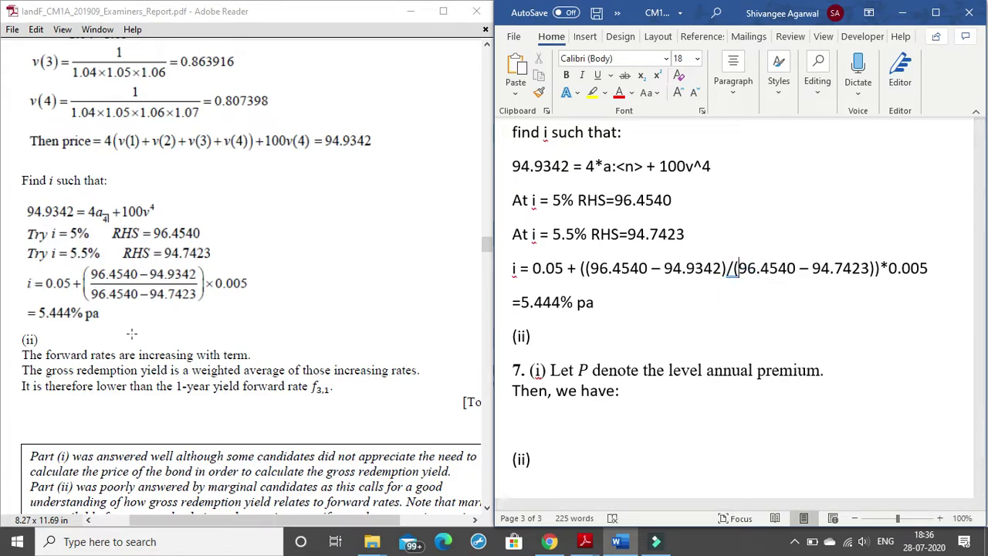
Find the question 7 premium equation in the report and begin it below "Then, we have:" as P * adue:45:<20> =.
scroll(131, 334, down, 10)
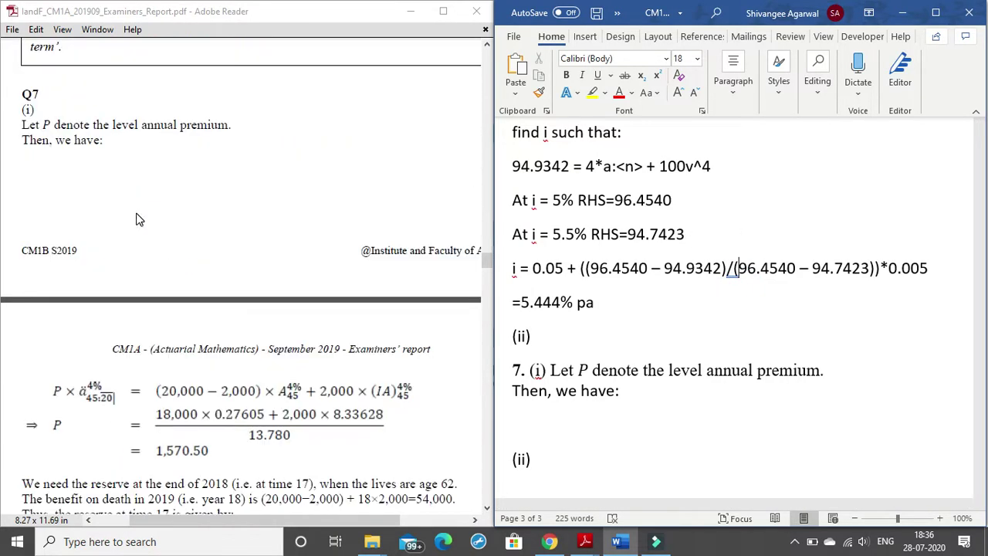
scroll(139, 220, down, 5)
scroll(584, 335, down, 6)
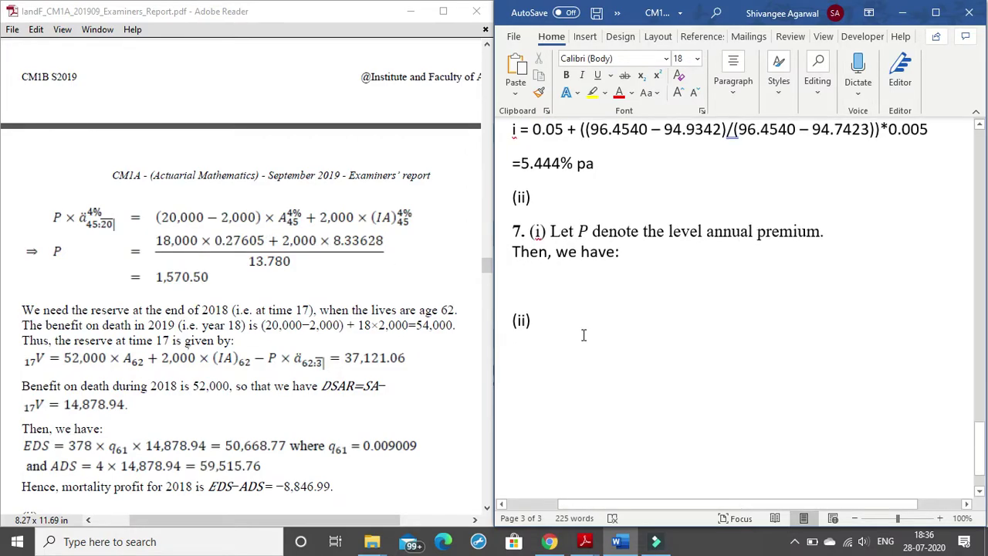
scroll(179, 203, down, 1)
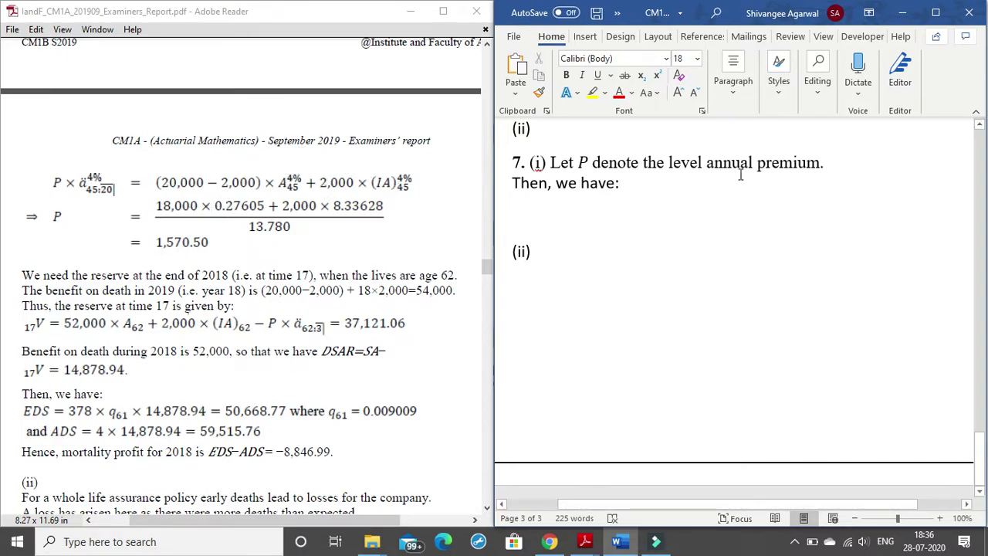
click(647, 189)
key(Return)
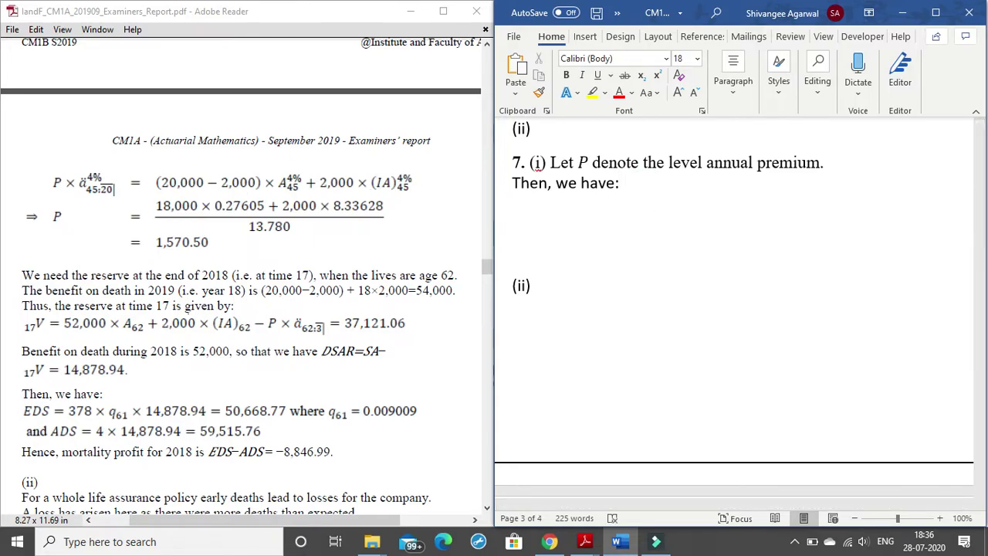
text(P *)
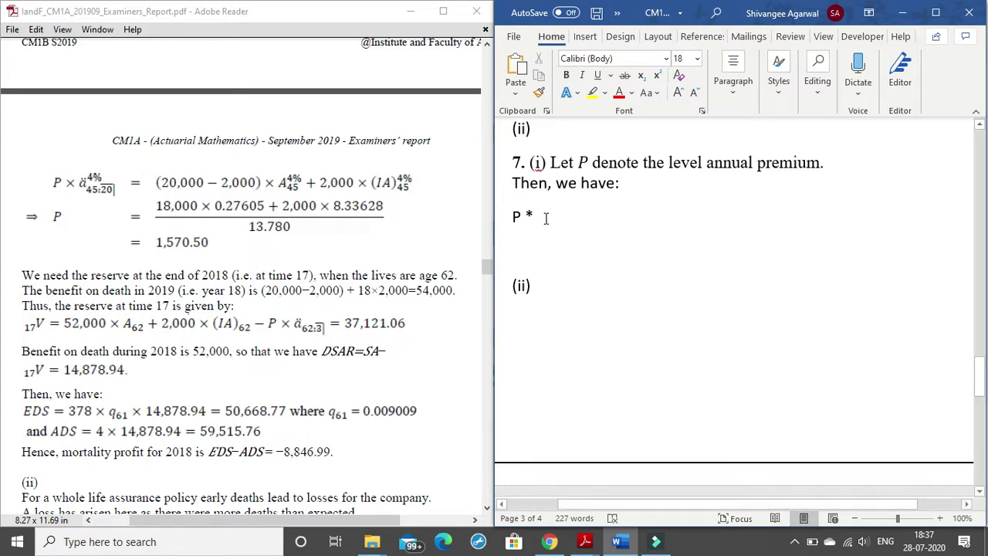
text(adue)
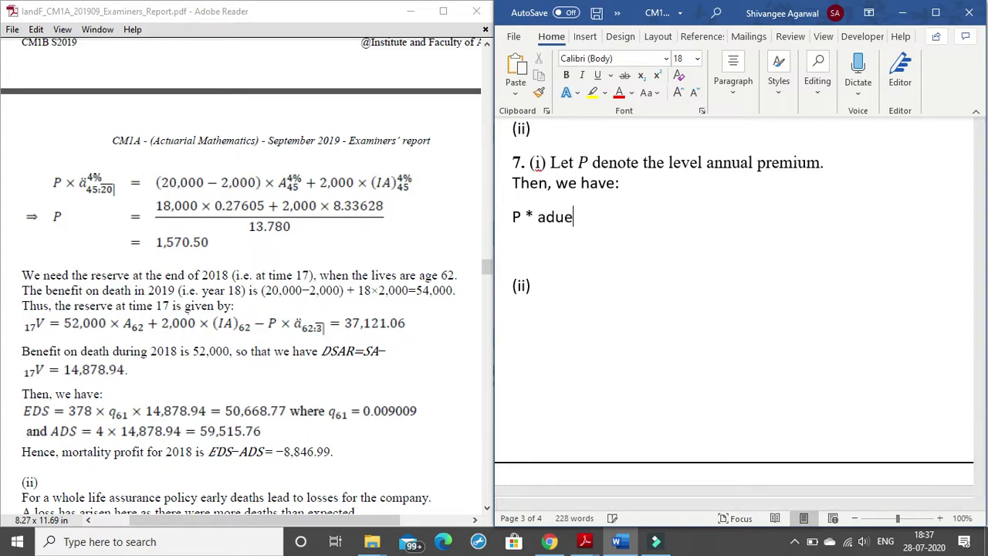
text(:45:<20>)
key(Right)
text(= )
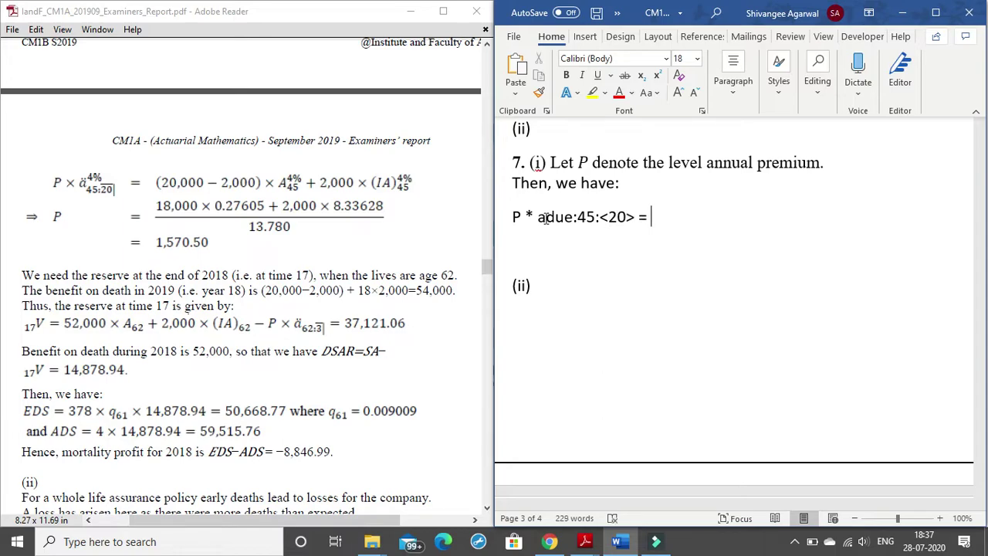
Continue the question 7 premium equation with (20,000-2000) * A:45 + 2,000 * after the equals sign.
text((20,000)
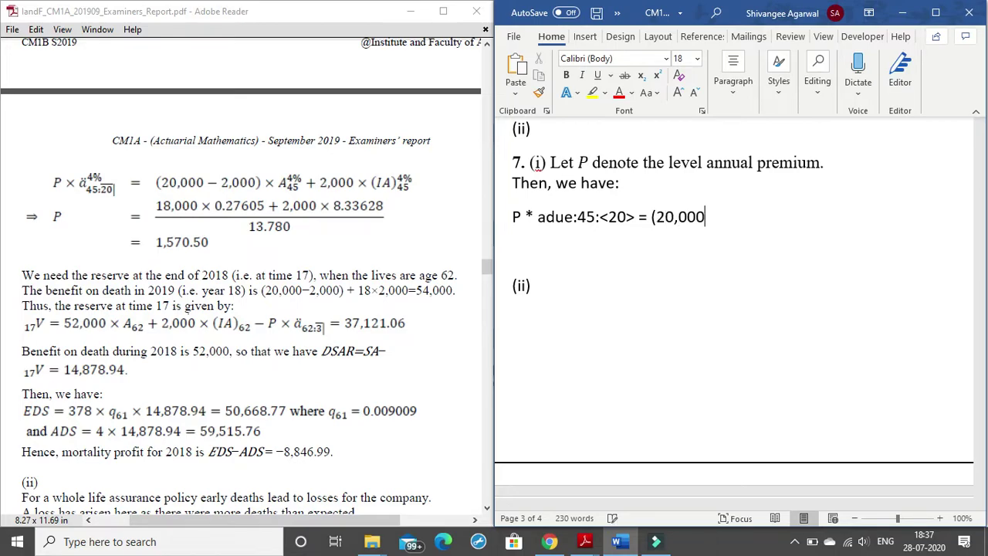
text(-200-)
key(BackSpace)
text(0) * )
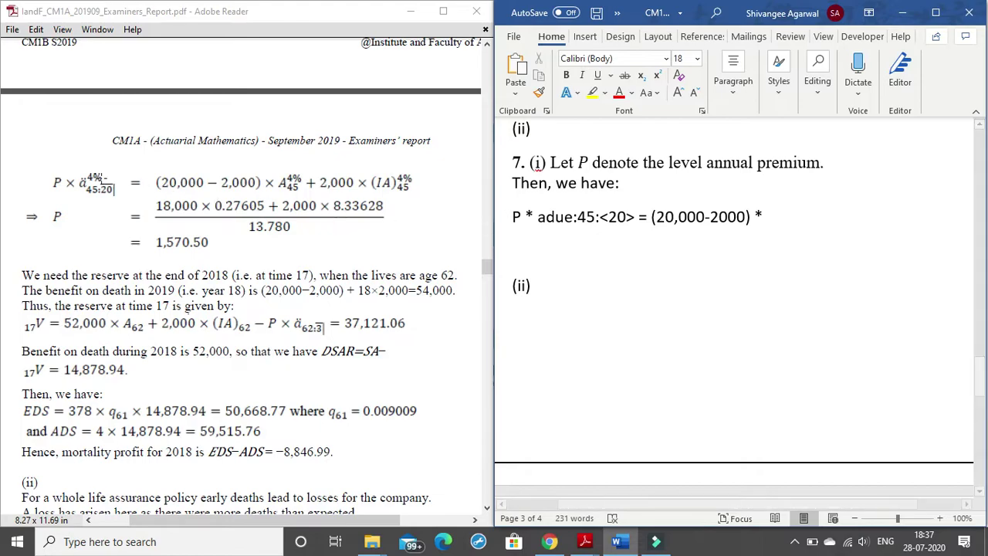
text(A:)
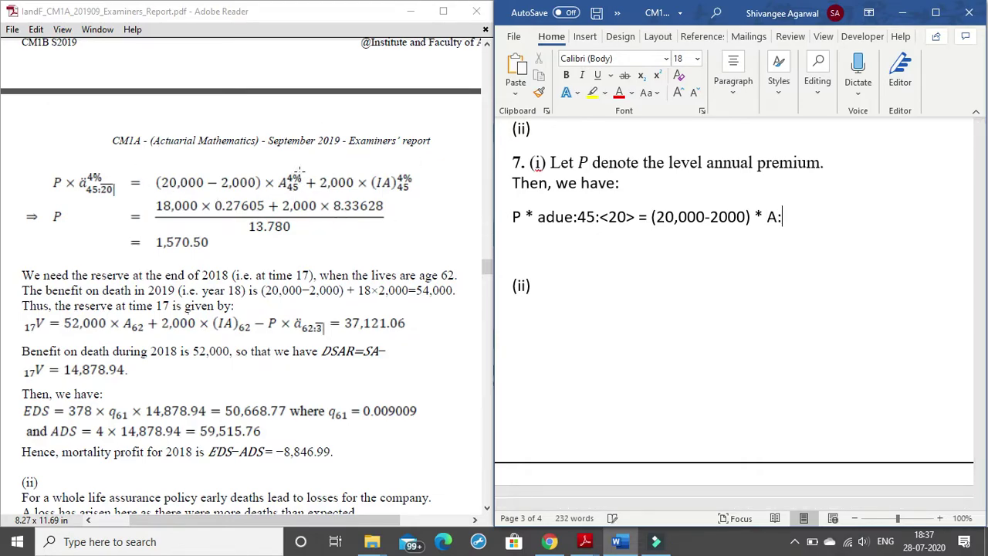
text(45)
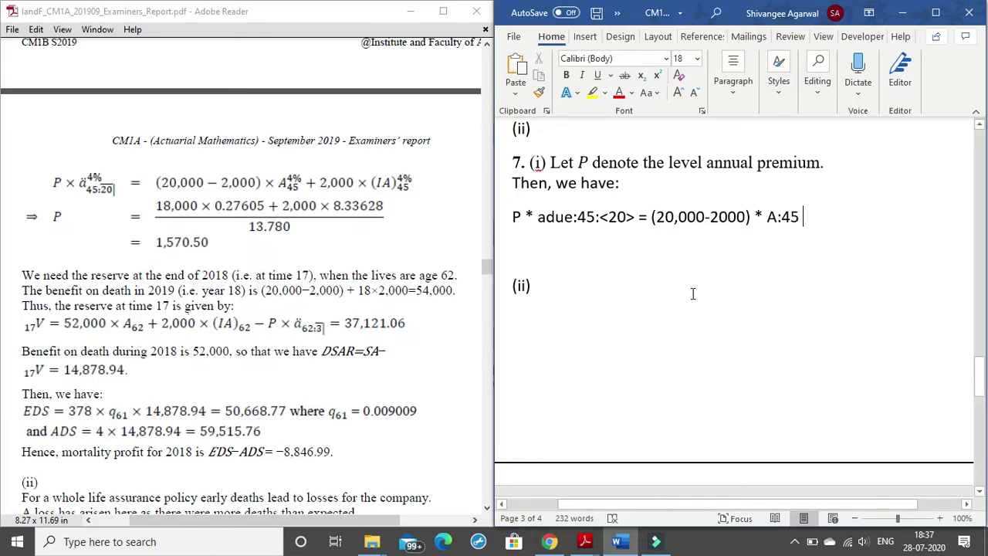
text( + 2)
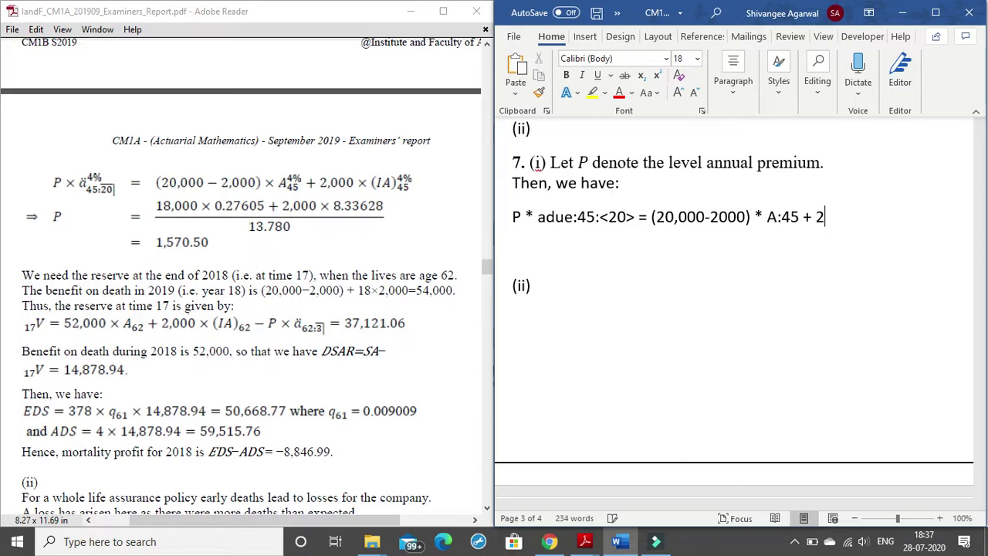
text(,000 *)
Try the A:45 term without its colon, and put the colon back.
click(778, 217)
key(Delete)
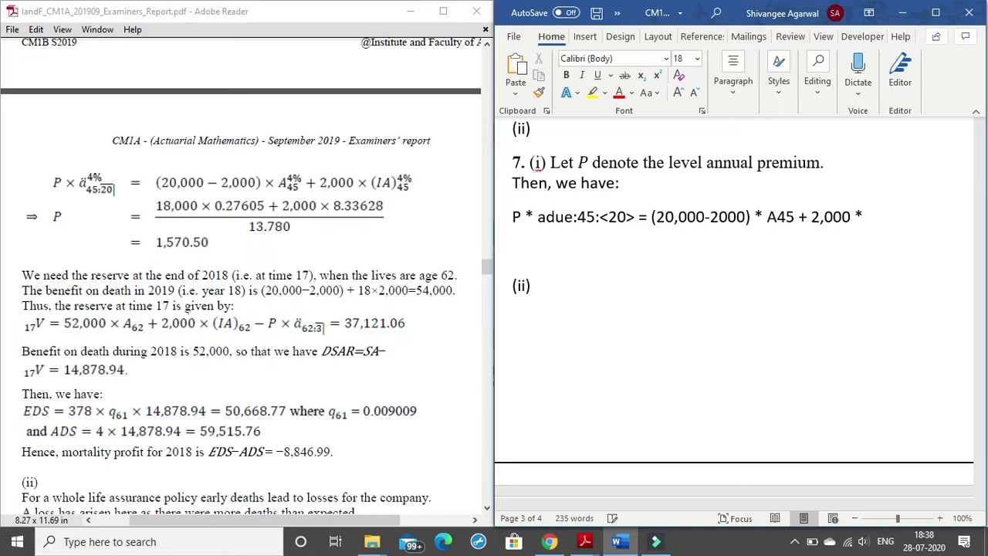
text(:)
Complete the premium equation with (IA):45 followed by a comma.
click(875, 218)
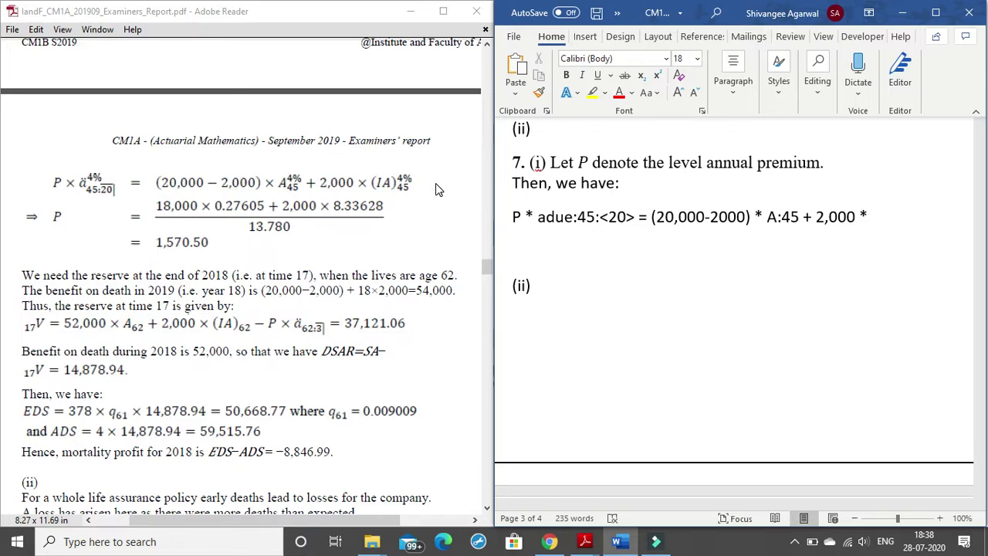
text((IA):45)
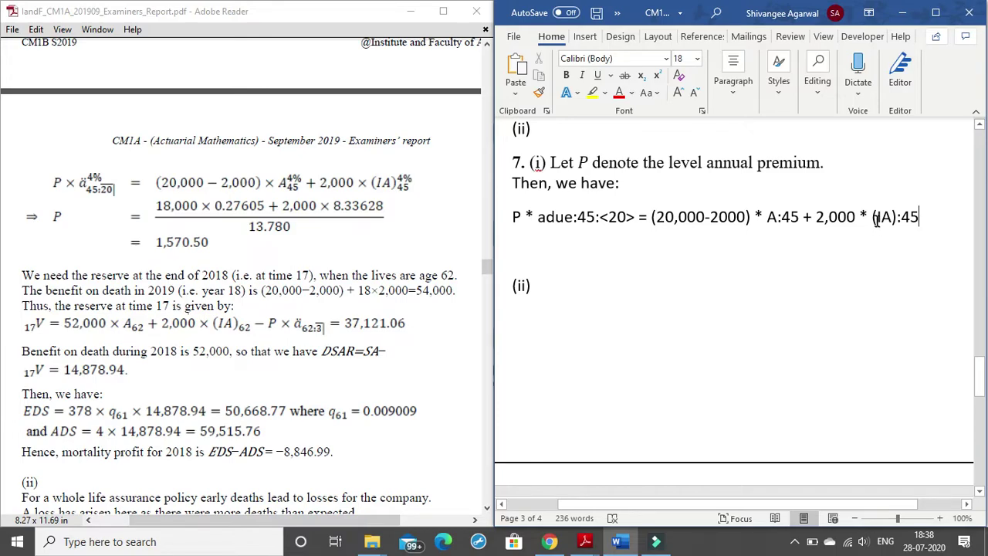
drag(859, 217, 923, 218)
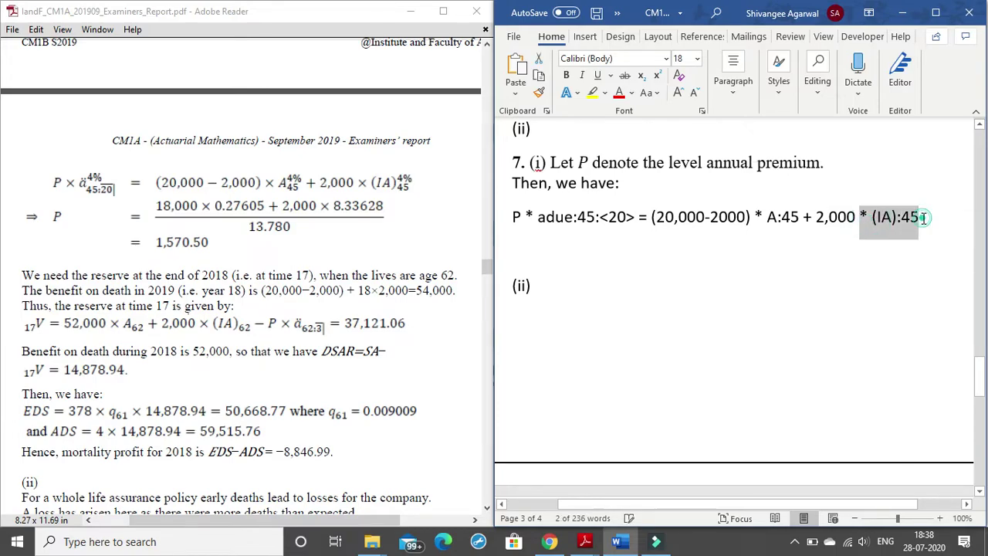
click(921, 218)
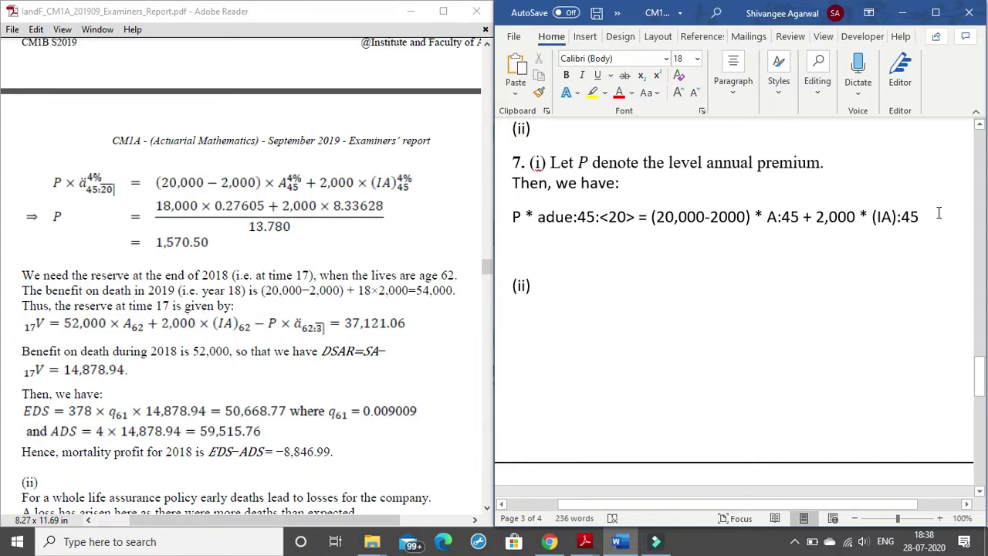
text(,)
Write the sample term I(TA):x:<n> below the premium equation, and compare the (IA):45 term with the report's notation.
click(677, 254)
text(i)
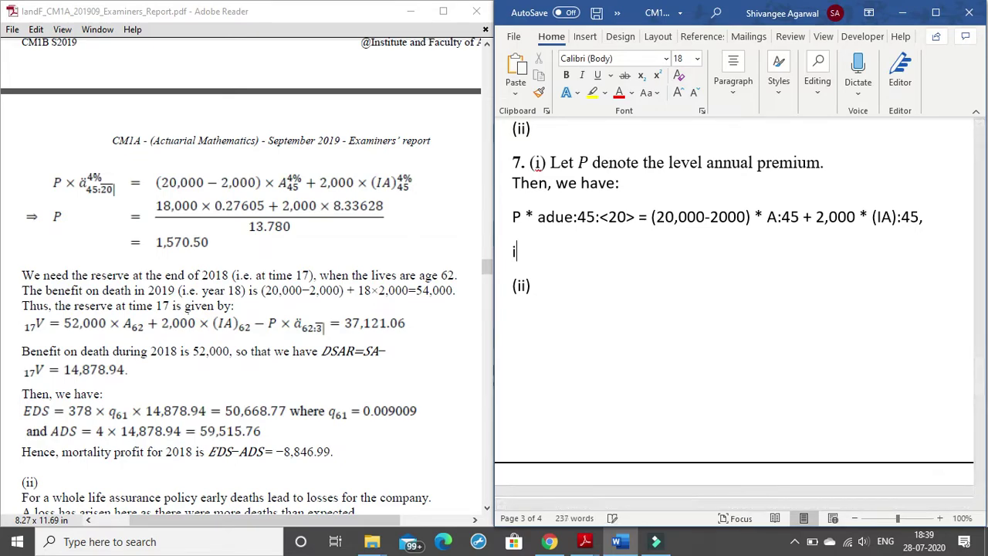
key(BackSpace)
text(I(TA):x:<n>)
click(510, 251)
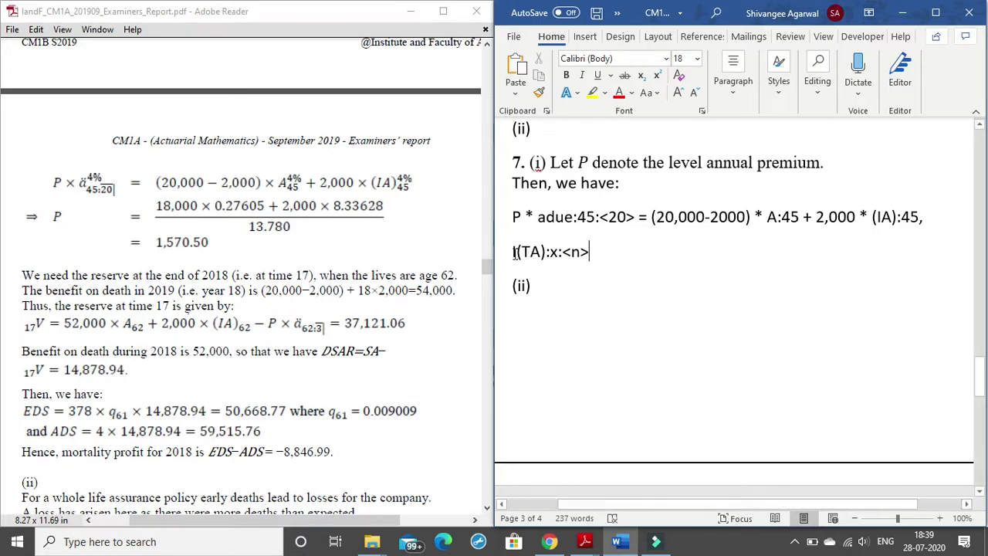
drag(506, 251, 594, 253)
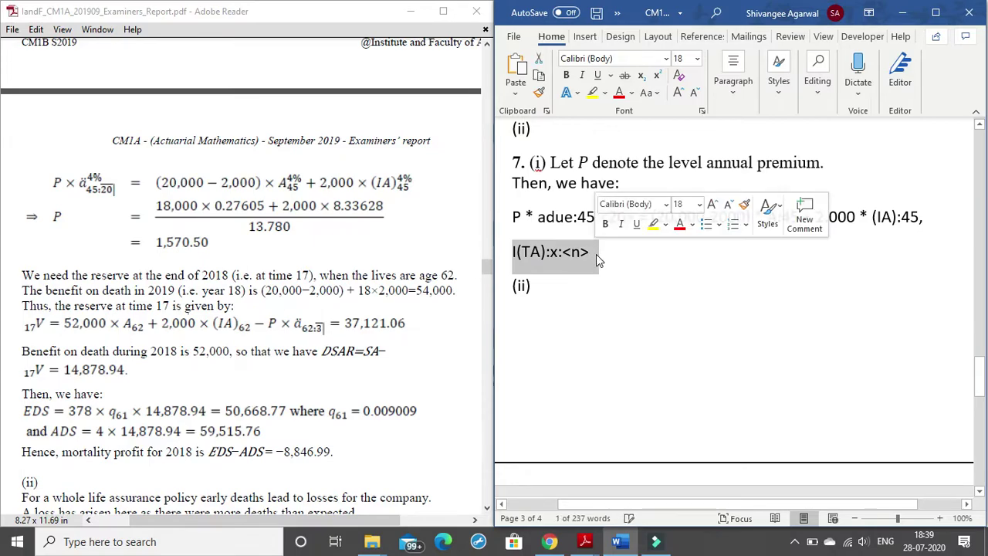
click(596, 254)
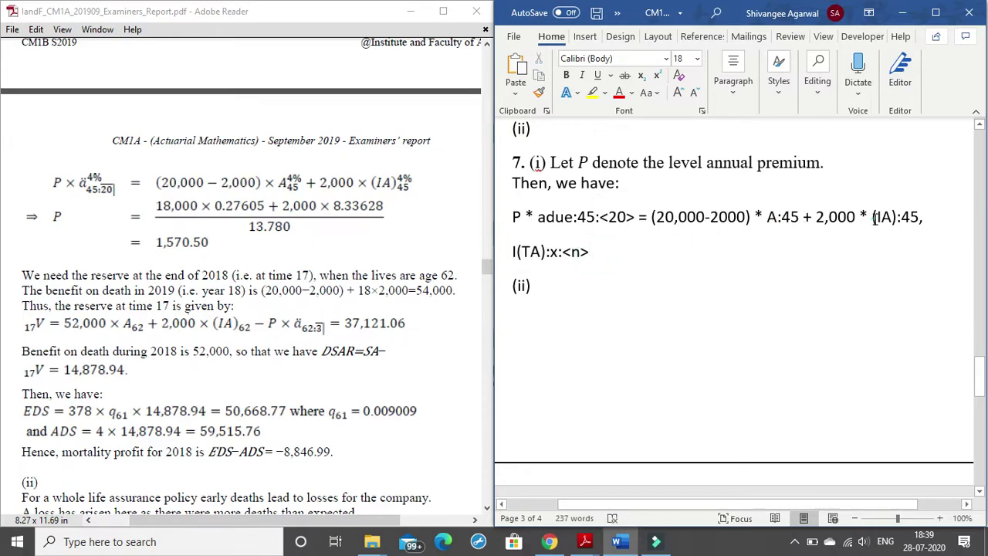
drag(873, 218, 920, 220)
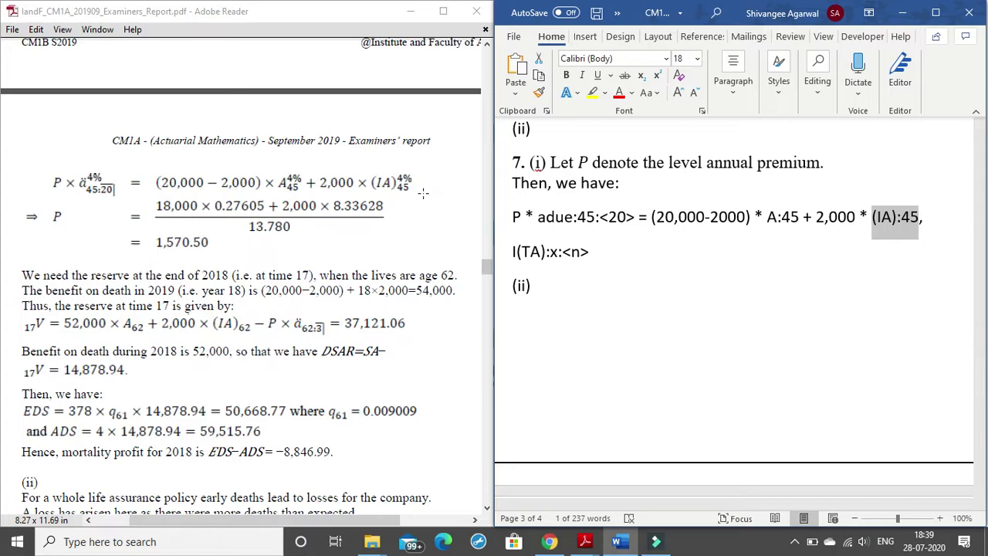
click(385, 183)
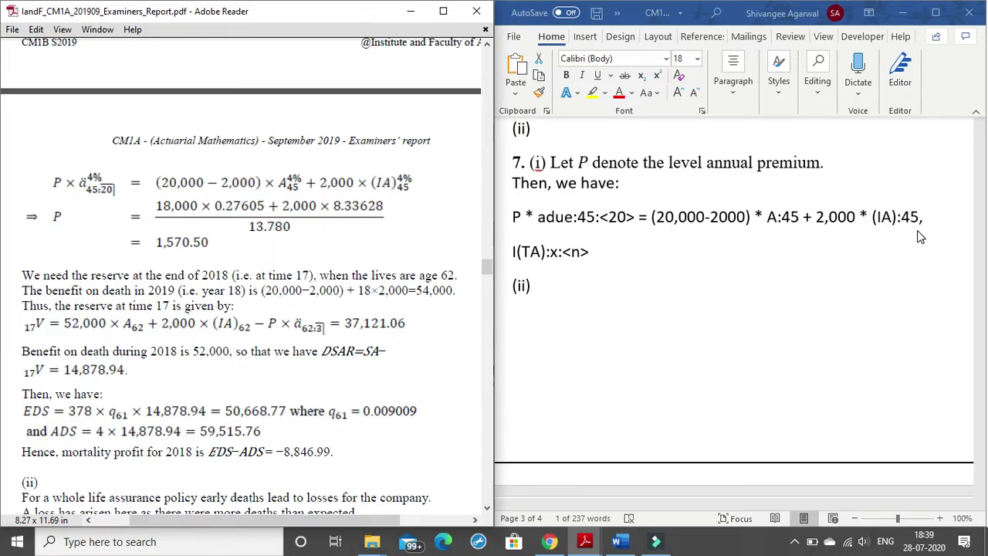
Delete the sample term I(TA):x:<n> below the premium equation.
click(594, 254)
key(BackSpace)
key(BackSpace)
key(BackSpace)
key(BackSpace)
key(BackSpace)
key(BackSpace)
key(BackSpace)
key(BackSpace)
key(BackSpace)
key(BackSpace)
key(BackSpace)
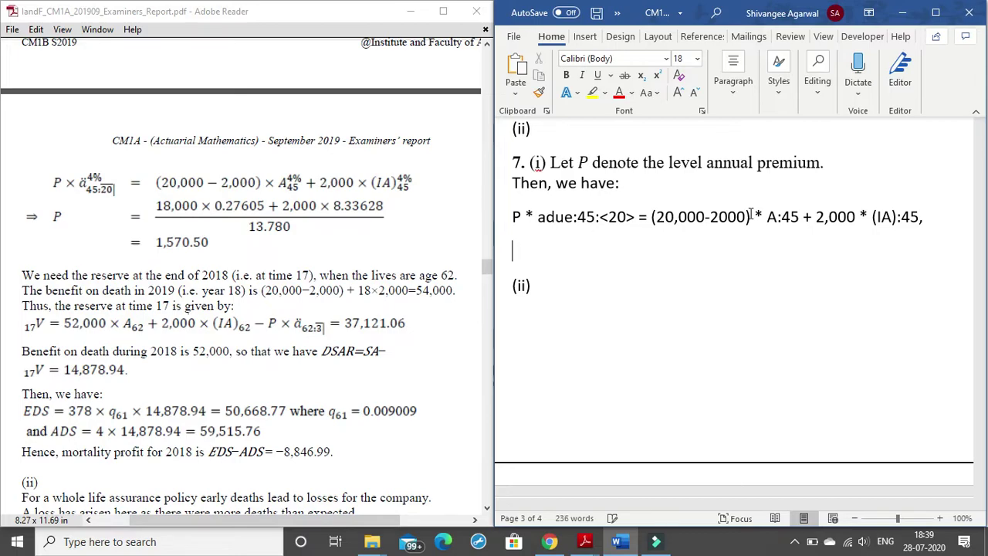
Add "solving at 4% interest rate" after the comma that ends the premium equation.
click(943, 223)
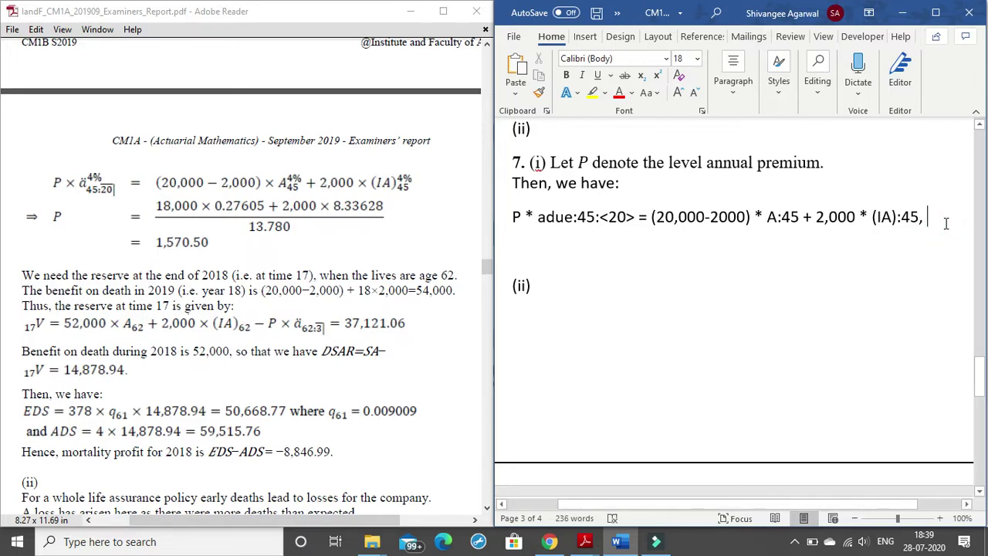
text(sol)
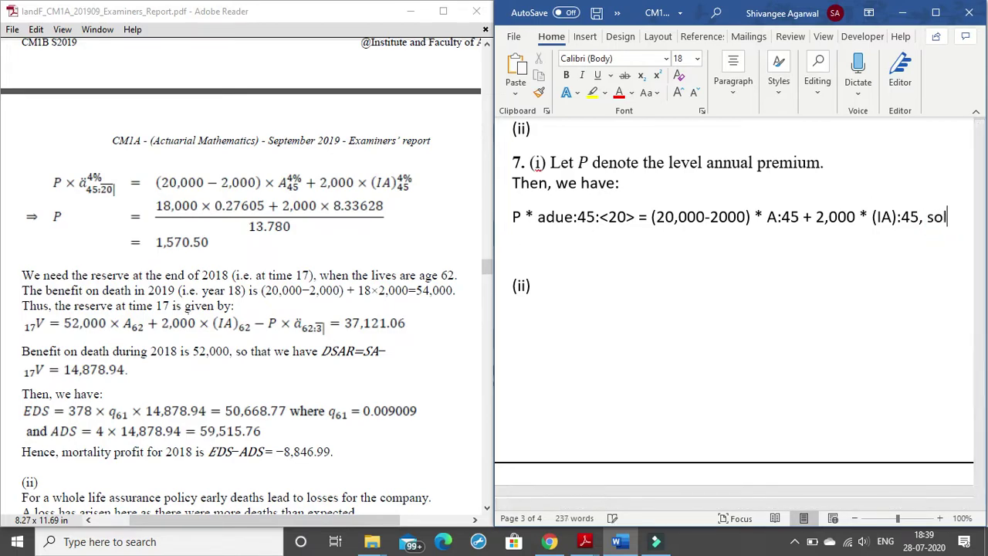
text(vin at 4% )
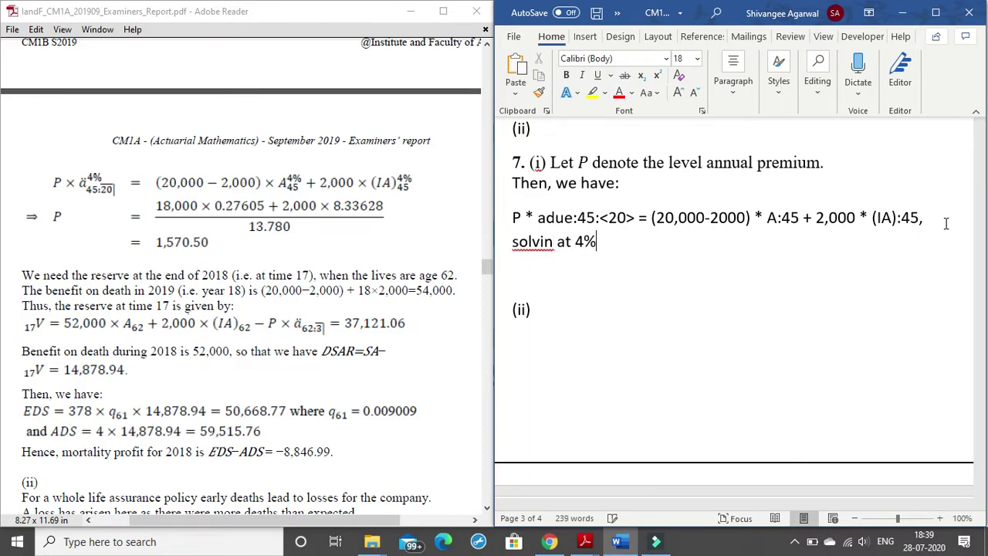
text(interset)
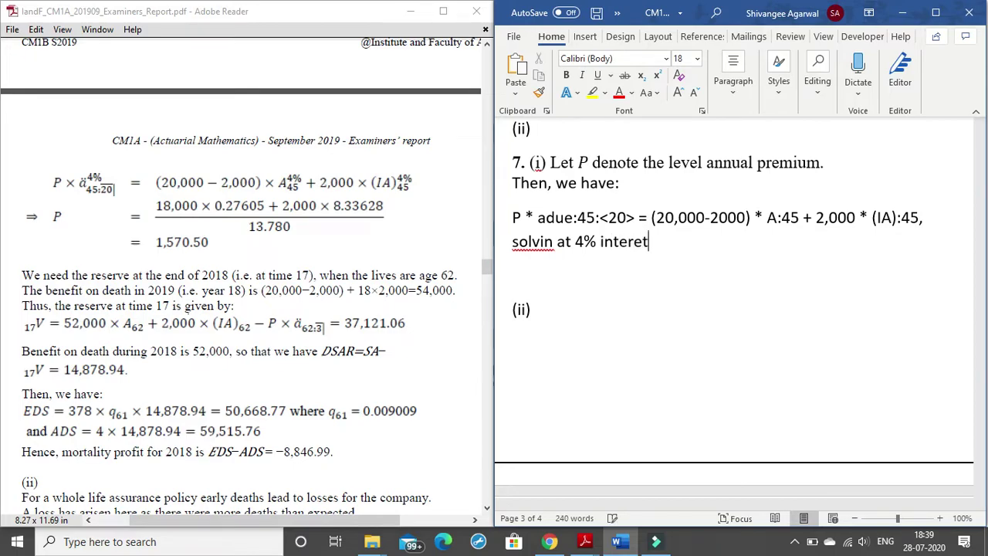
key(BackSpace)
key(BackSpace)
text(est rate)
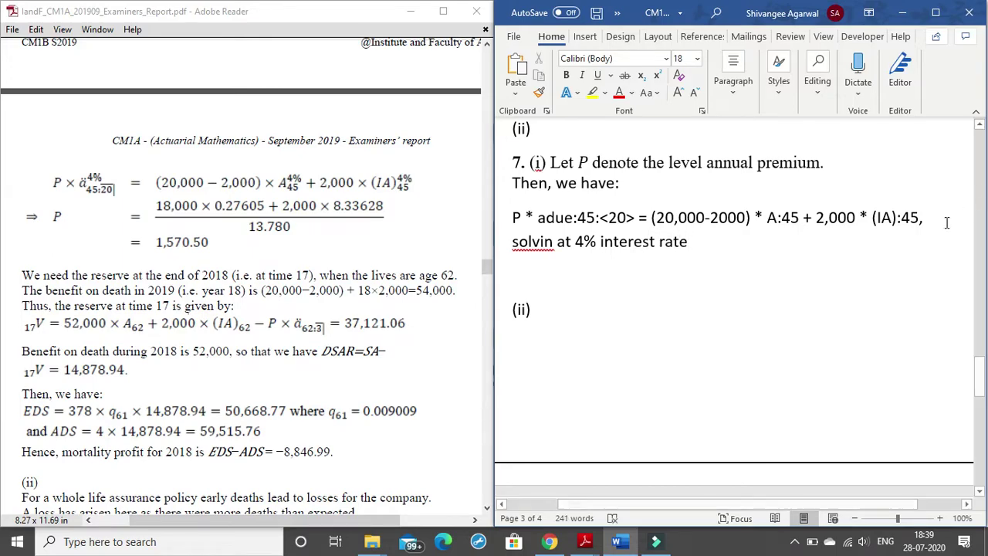
click(554, 242)
text(g)
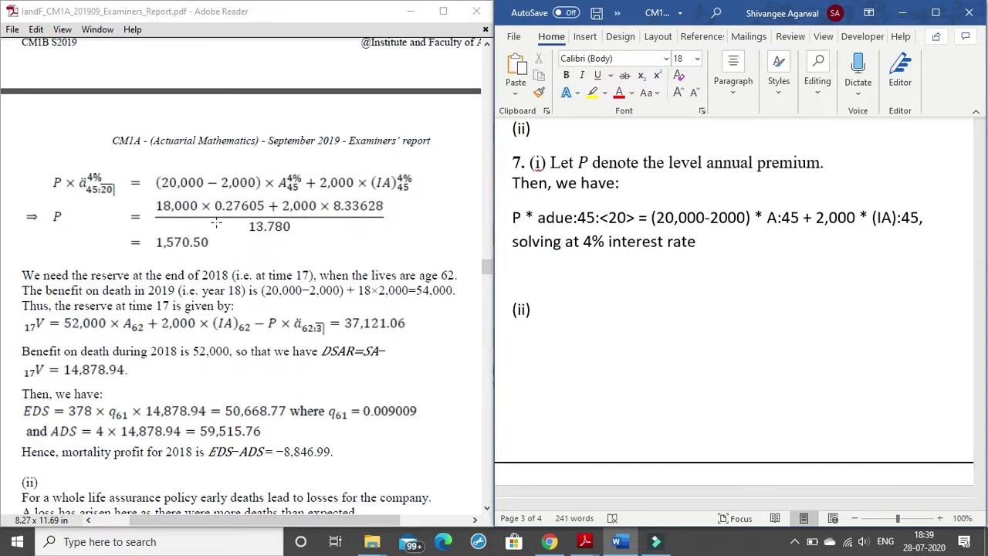
Start a 17V line above part (ii), and check it against the report's formula for the reserve at time 17.
scroll(195, 251, down, 3)
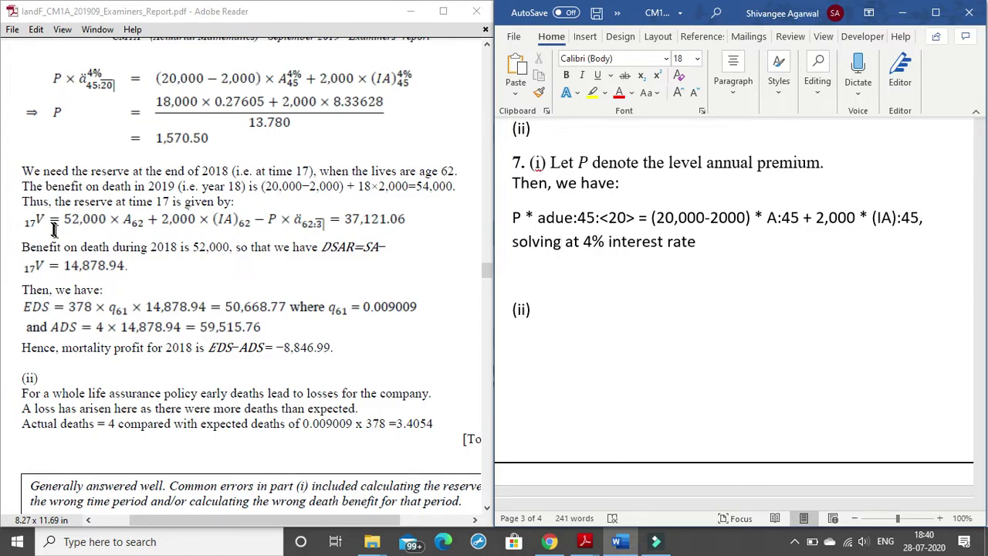
click(528, 280)
text(17V)
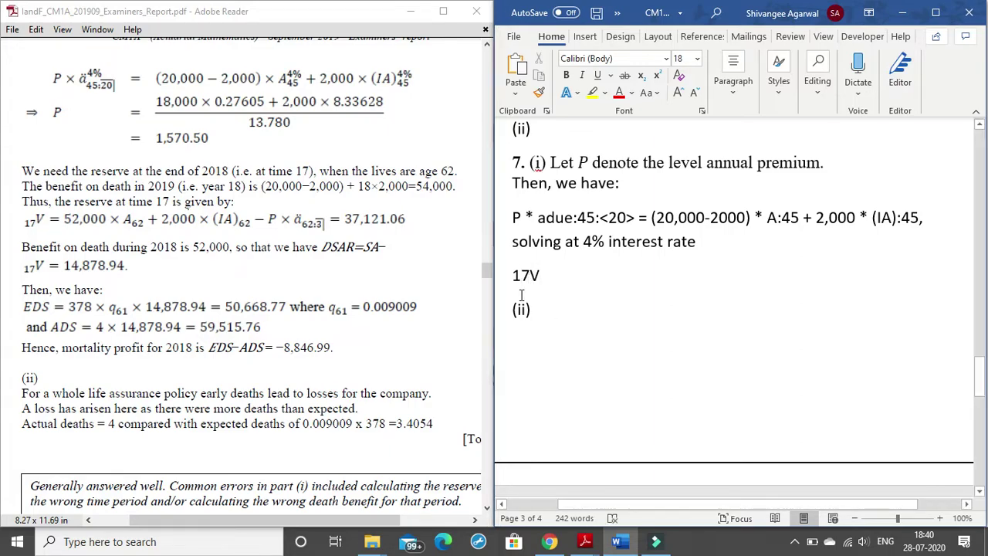
key(Delete)
key(BackSpace)
text(V)
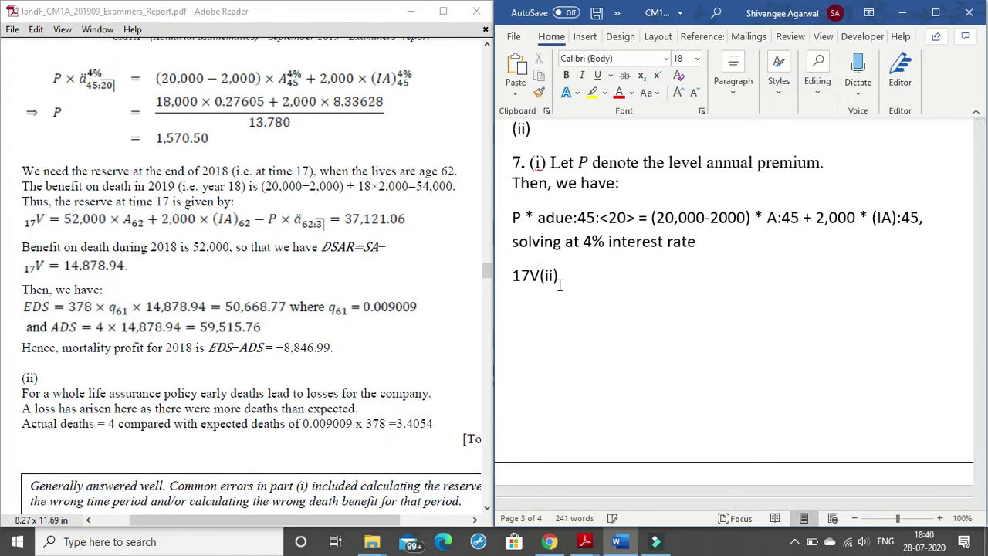
key(Return)
drag(75, 201, 171, 203)
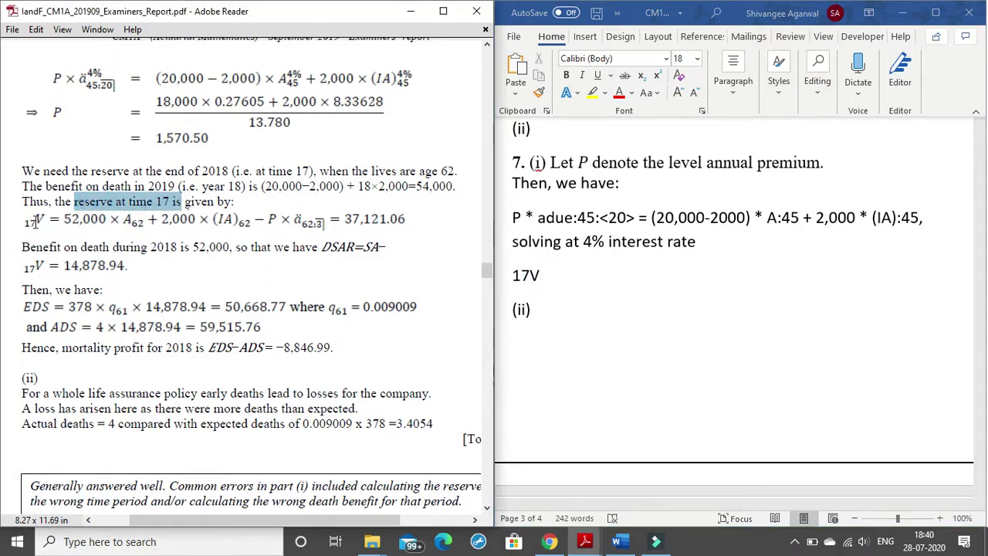
click(39, 223)
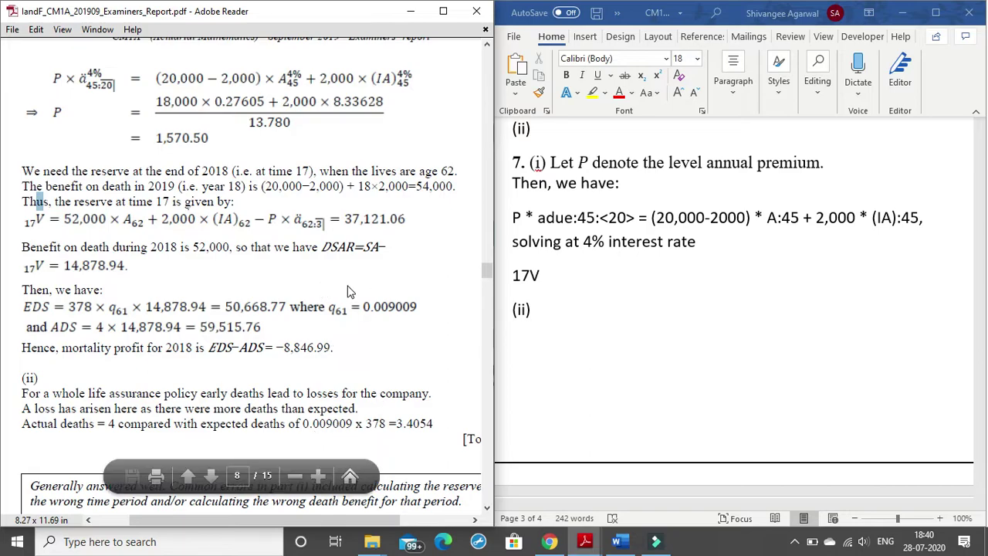
Remove the 17V line between the interest rate note and part (ii).
click(545, 276)
key(BackSpace)
key(BackSpace)
key(BackSpace)
key(BackSpace)
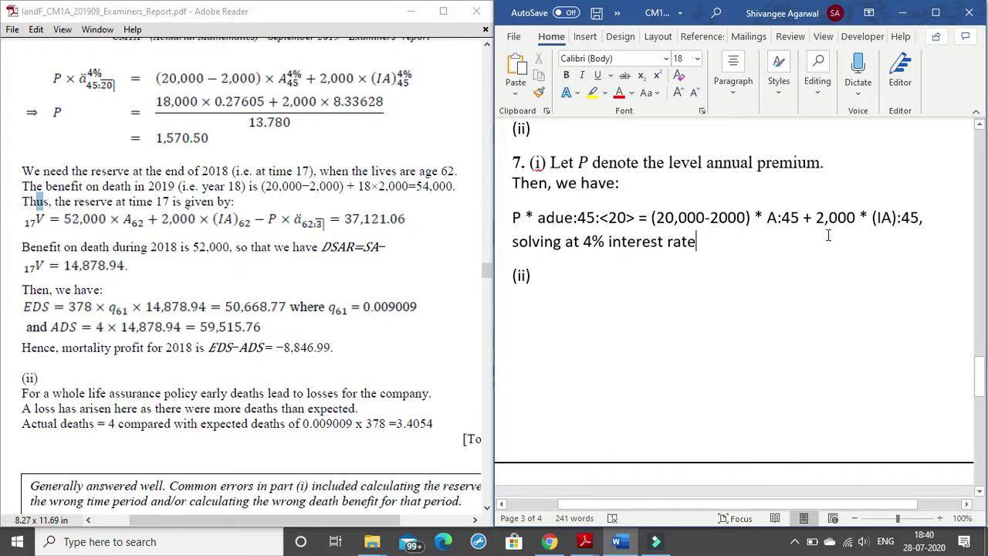
Examine the * (IA):45 term at the end of the premium equation.
drag(859, 218, 932, 215)
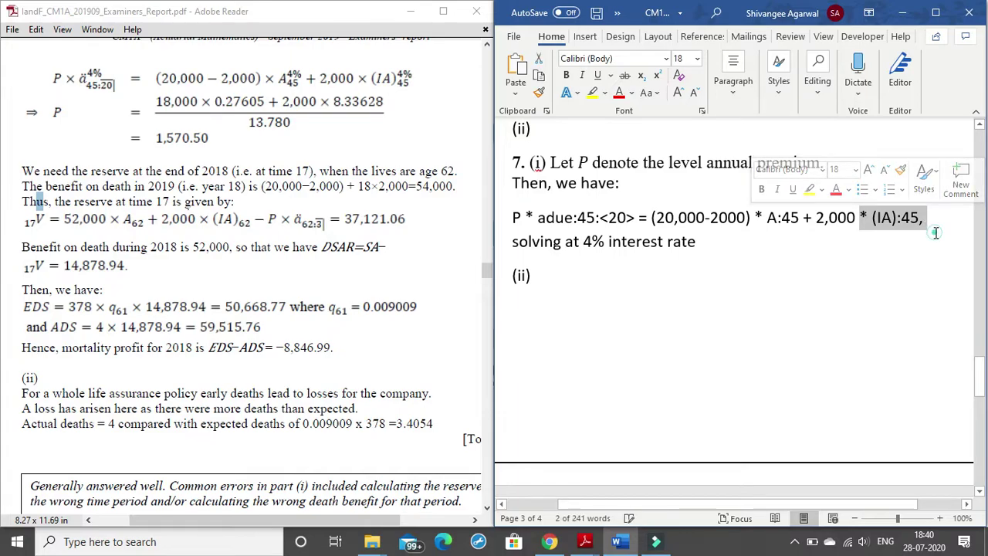
click(934, 236)
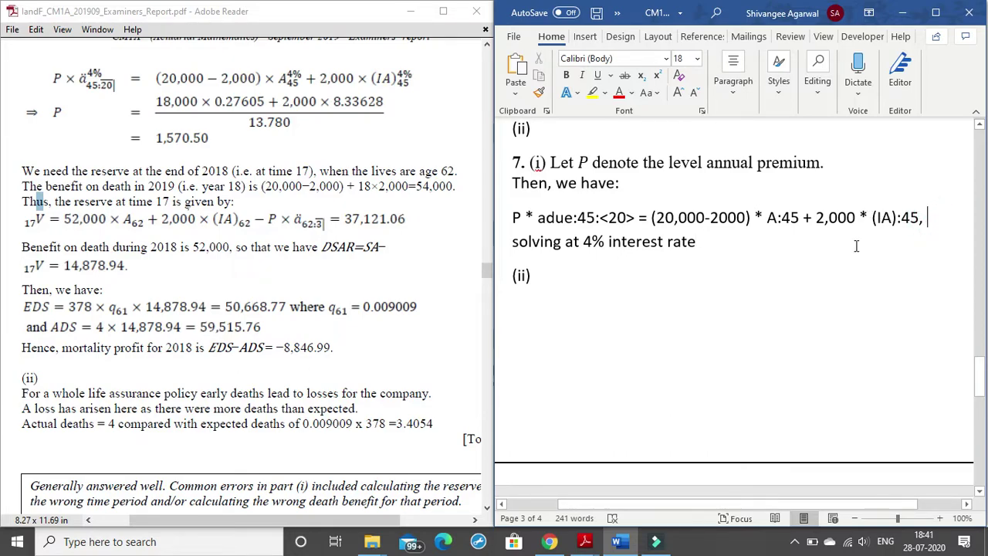
key(Home)
key(Return)
key(BackSpace)
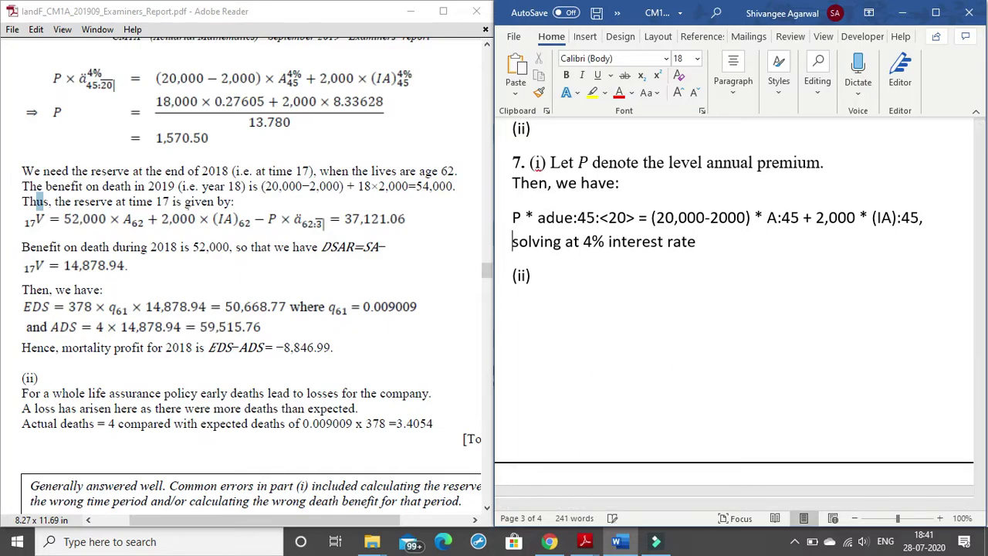
Insert an equation object on a new line below "solving at 4% interest rate" showing (IA) with subscript 45.
key(ctrl+Right)
key(ctrl+Right)
key(ctrl+Right)
key(ctrl+Right)
key(Right)
key(Right)
key(Return)
key(alt+equal)
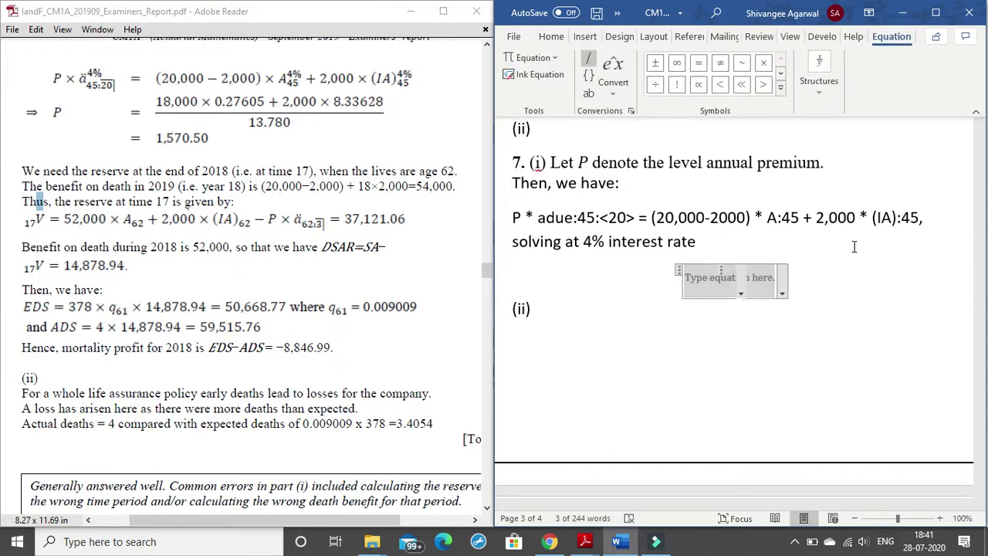
text((IA)
text())
text(_45)
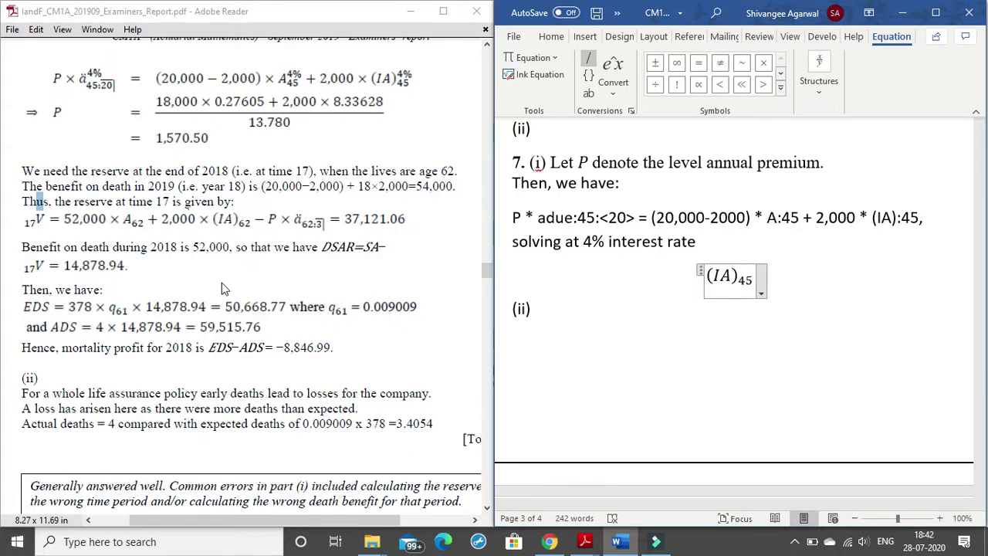
scroll(221, 289, down, 4)
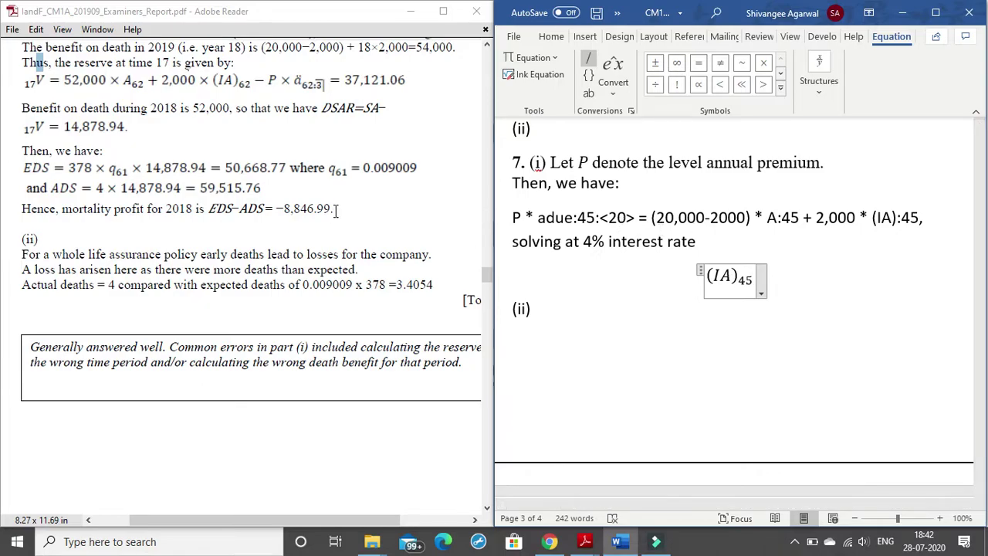
Add a new line below the (IA) subscript 45 equation and write Q61 on it.
click(798, 281)
key(Return)
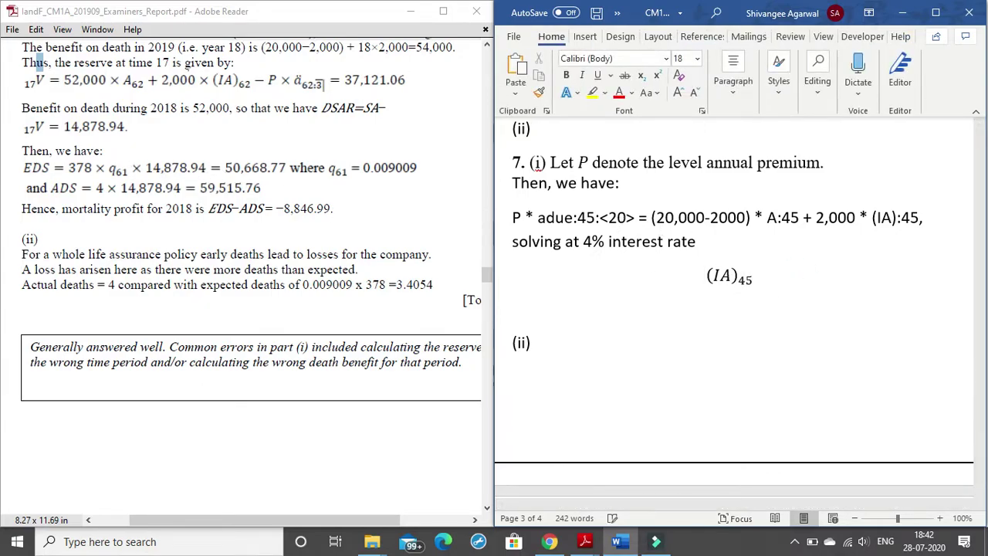
text(q)
key(BackSpace)
text(Q61)
key(BackSpace)
key(BackSpace)
key(BackSpace)
text(q)
key(BackSpace)
text(Q67)
key(BackSpace)
key(BackSpace)
key(BackSpace)
text(q61)
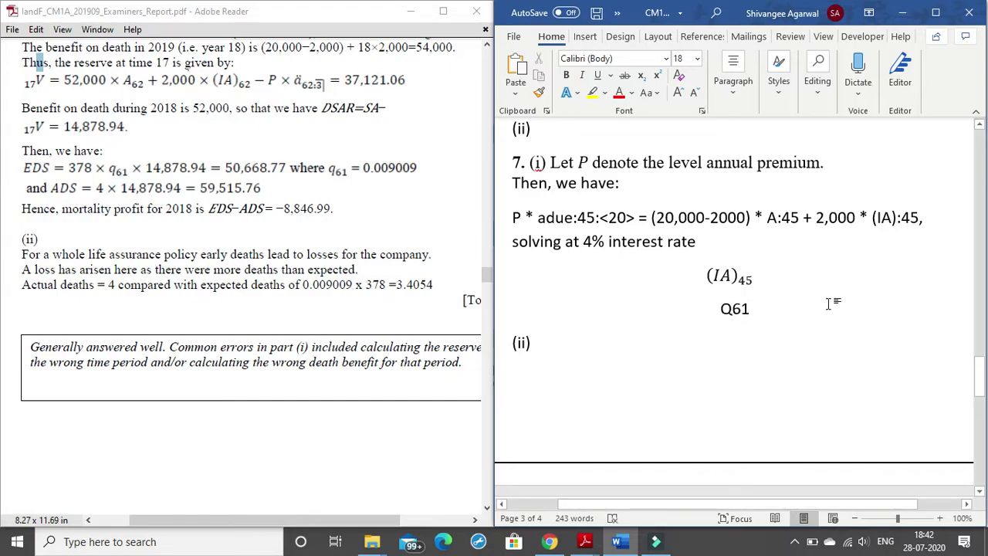
Change the Q61 line's first letter to lowercase and prefix it with 2 to read 2q61.
key(Left)
key(BackSpace)
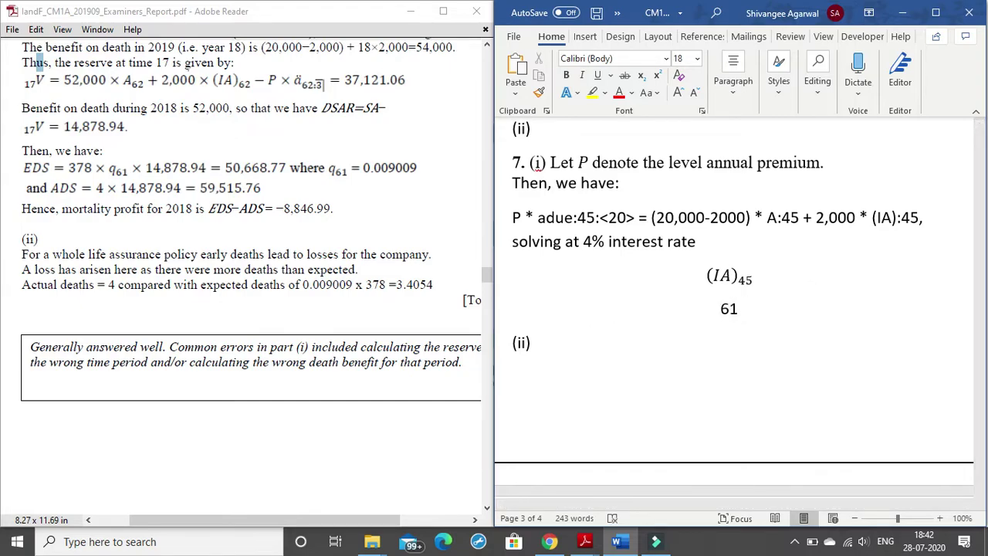
text(q)
click(721, 352)
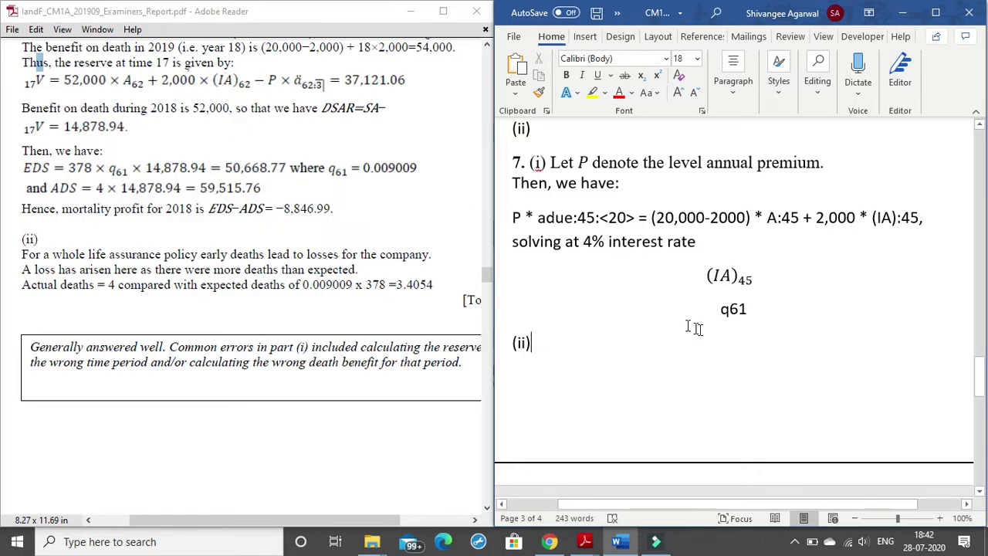
click(720, 309)
text(2)
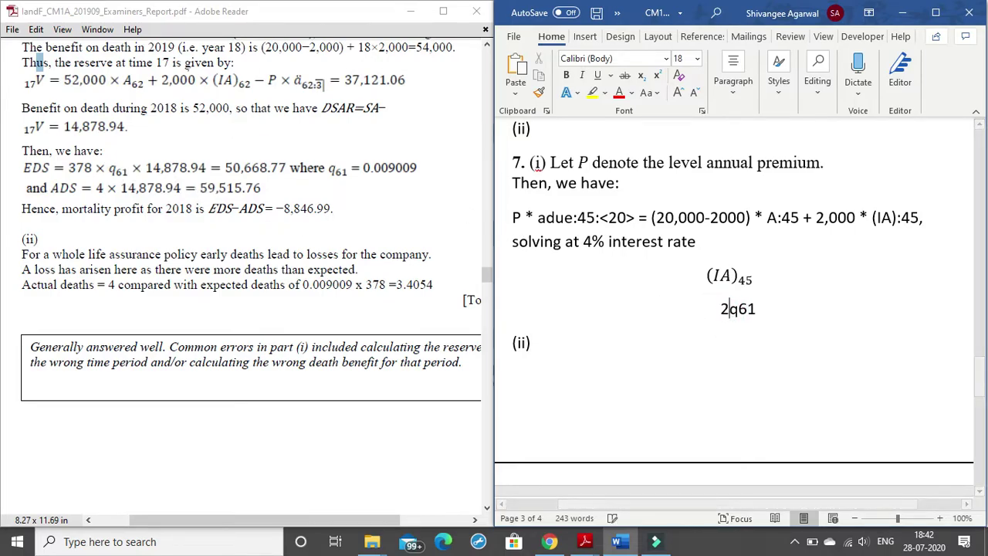
Clear the 2q61 text from the line below the (IA) subscript 45 equation.
key(Delete)
key(BackSpace)
key(Right)
key(Right)
key(BackSpace)
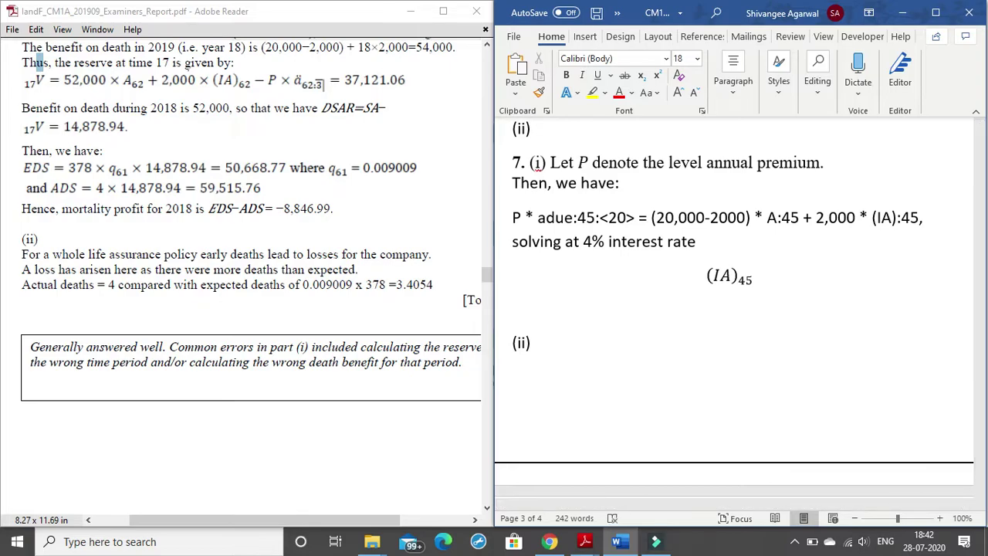
Examine the question 8 solution in the examiners' report, and return to question 7's premium equation.
scroll(193, 309, down, 5)
scroll(217, 307, down, 7)
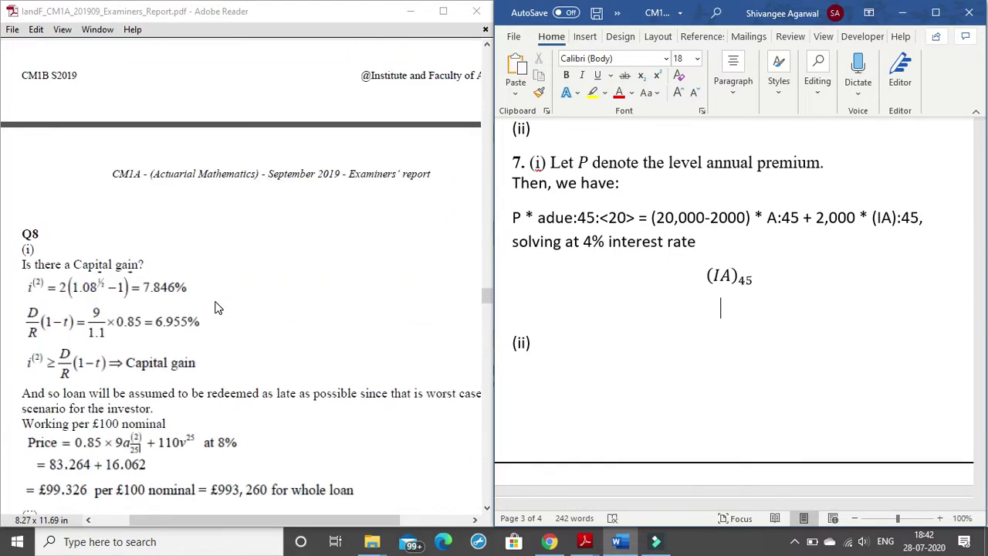
scroll(216, 306, down, 3)
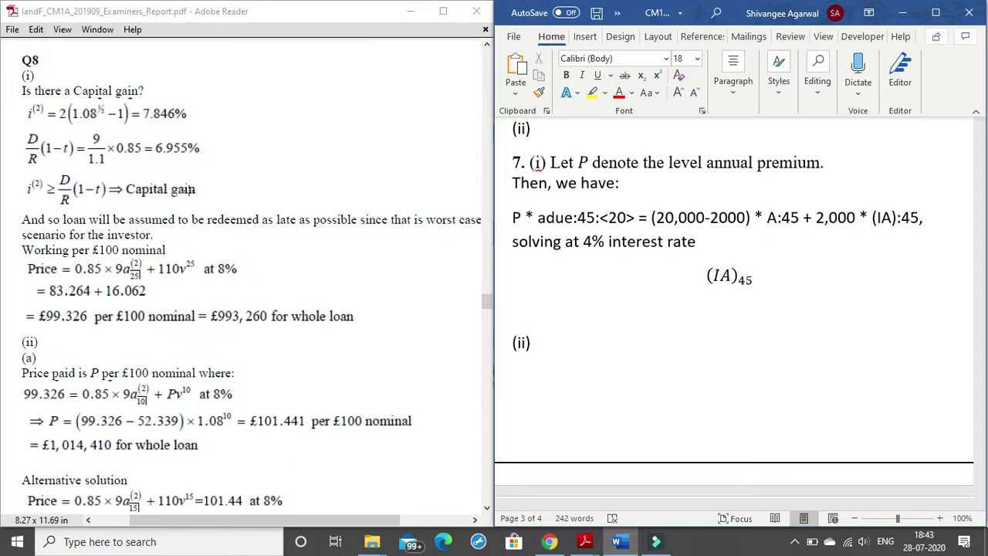
scroll(162, 186, up, 15)
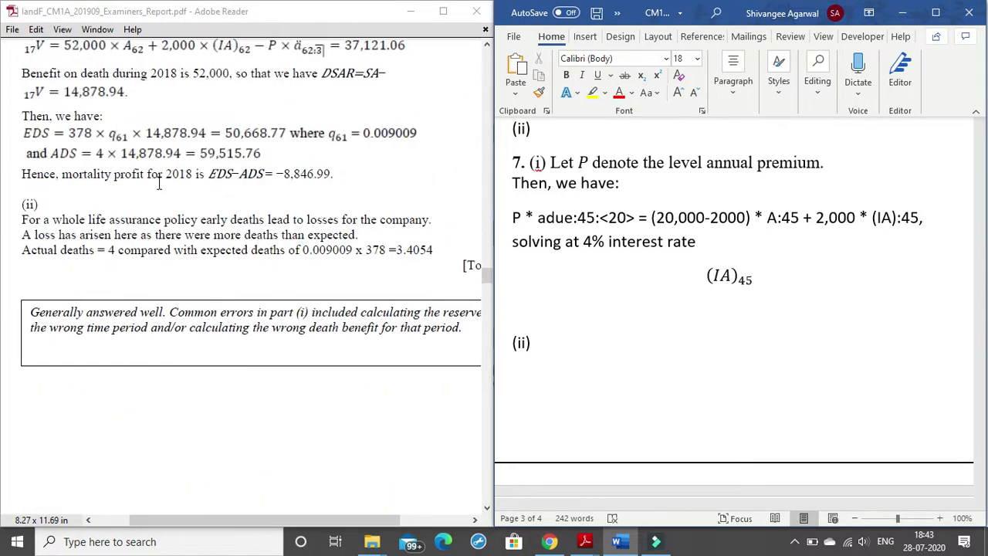
scroll(160, 186, up, 1)
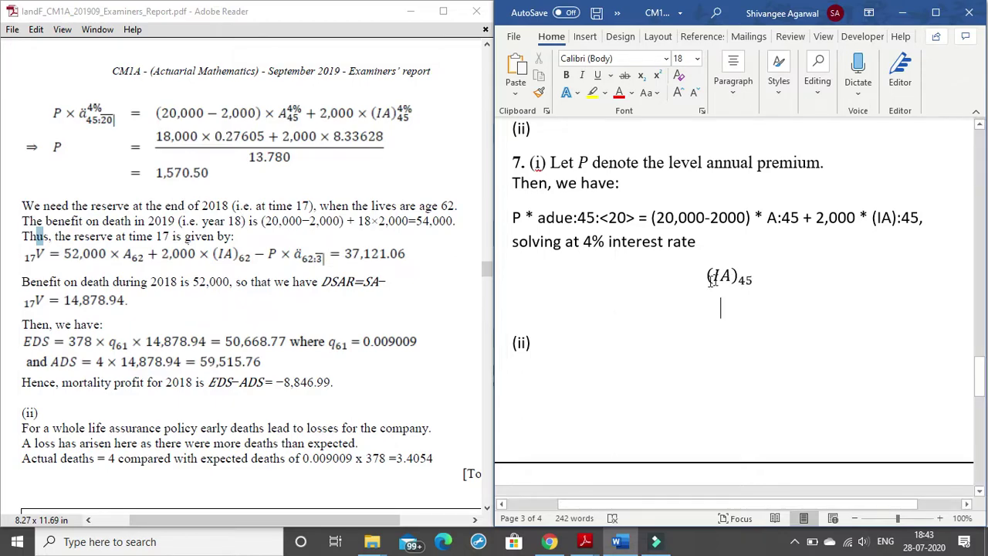
Examine the <20> term in question 7's premium equation and the question 6 interest rate formulas in the Word document.
drag(595, 219, 635, 220)
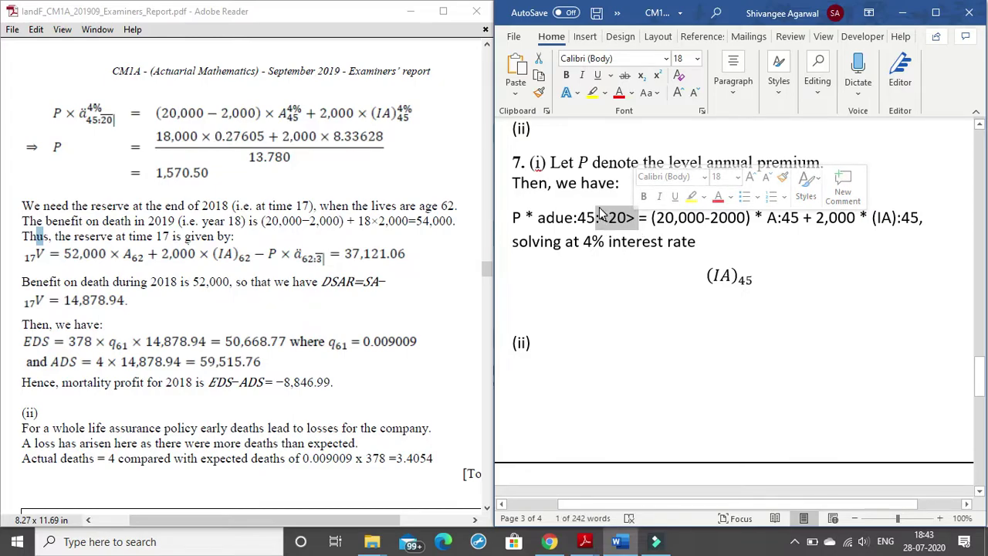
click(635, 220)
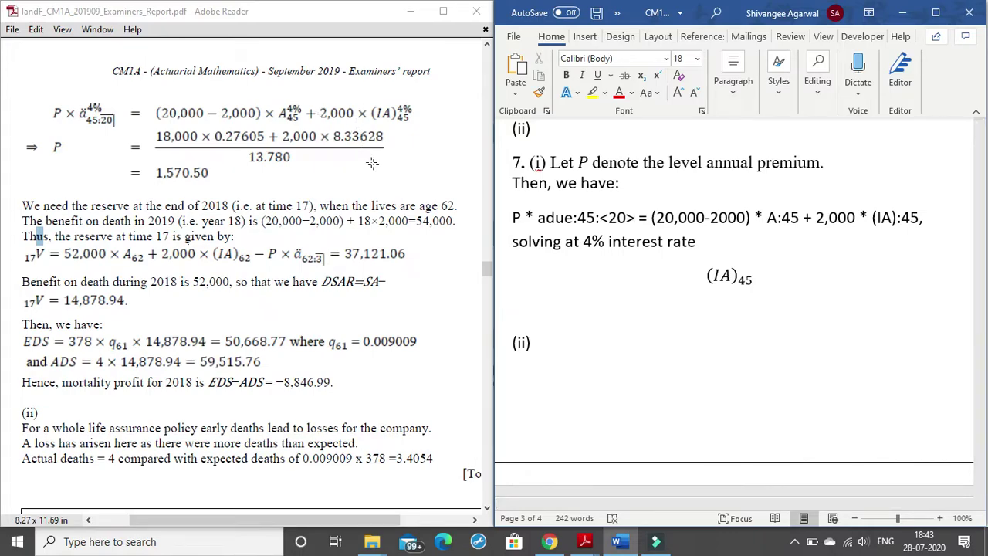
scroll(712, 232, up, 3)
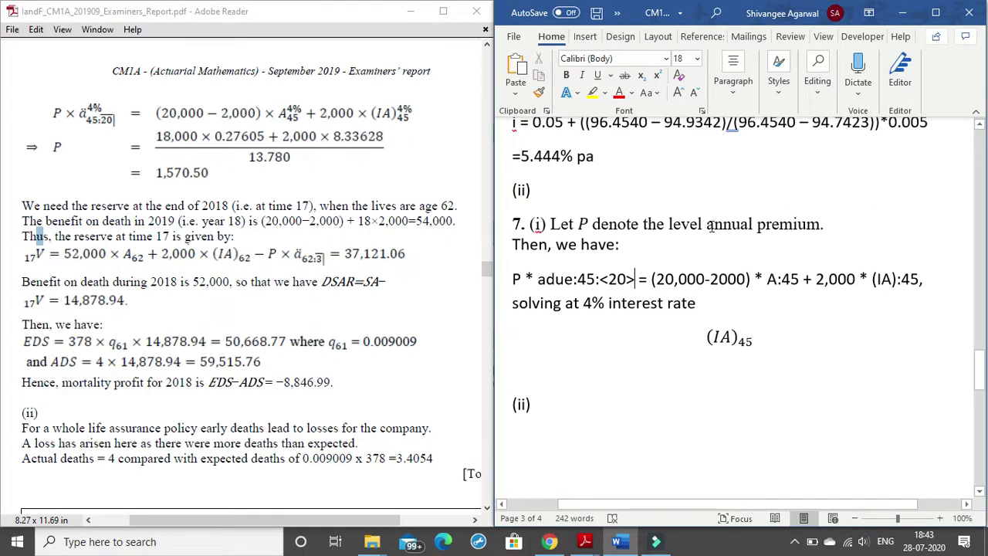
scroll(712, 222, up, 3)
scroll(709, 223, down, 4)
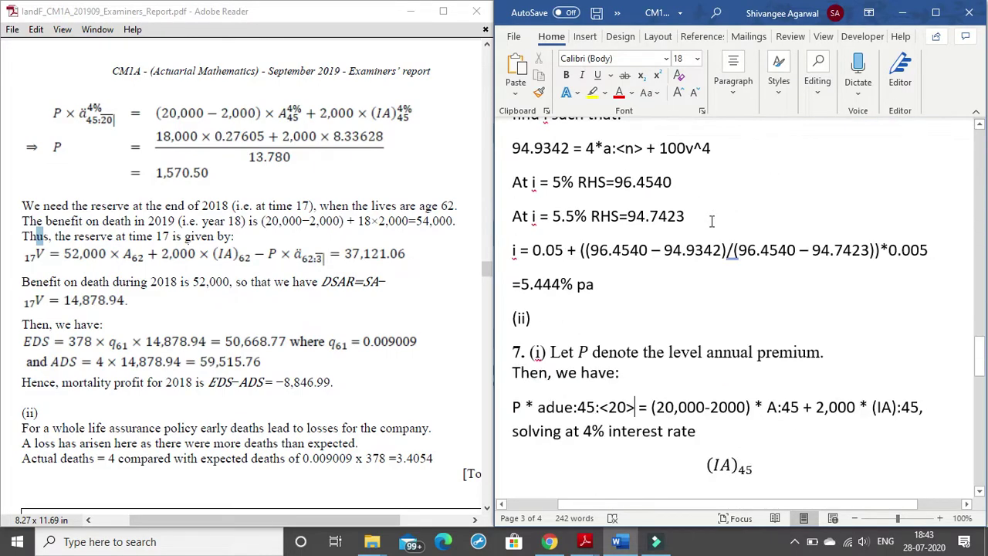
scroll(707, 223, down, 1)
click(634, 288)
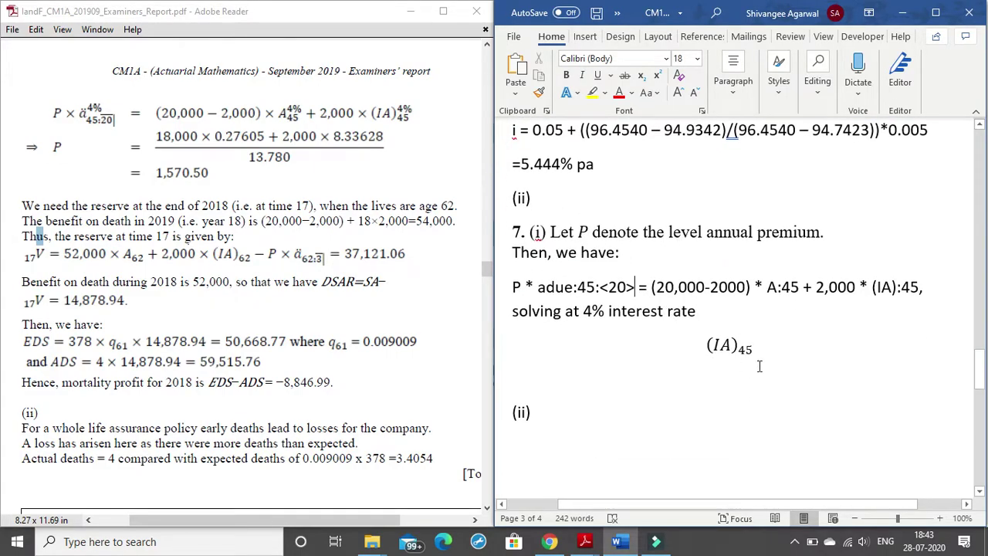